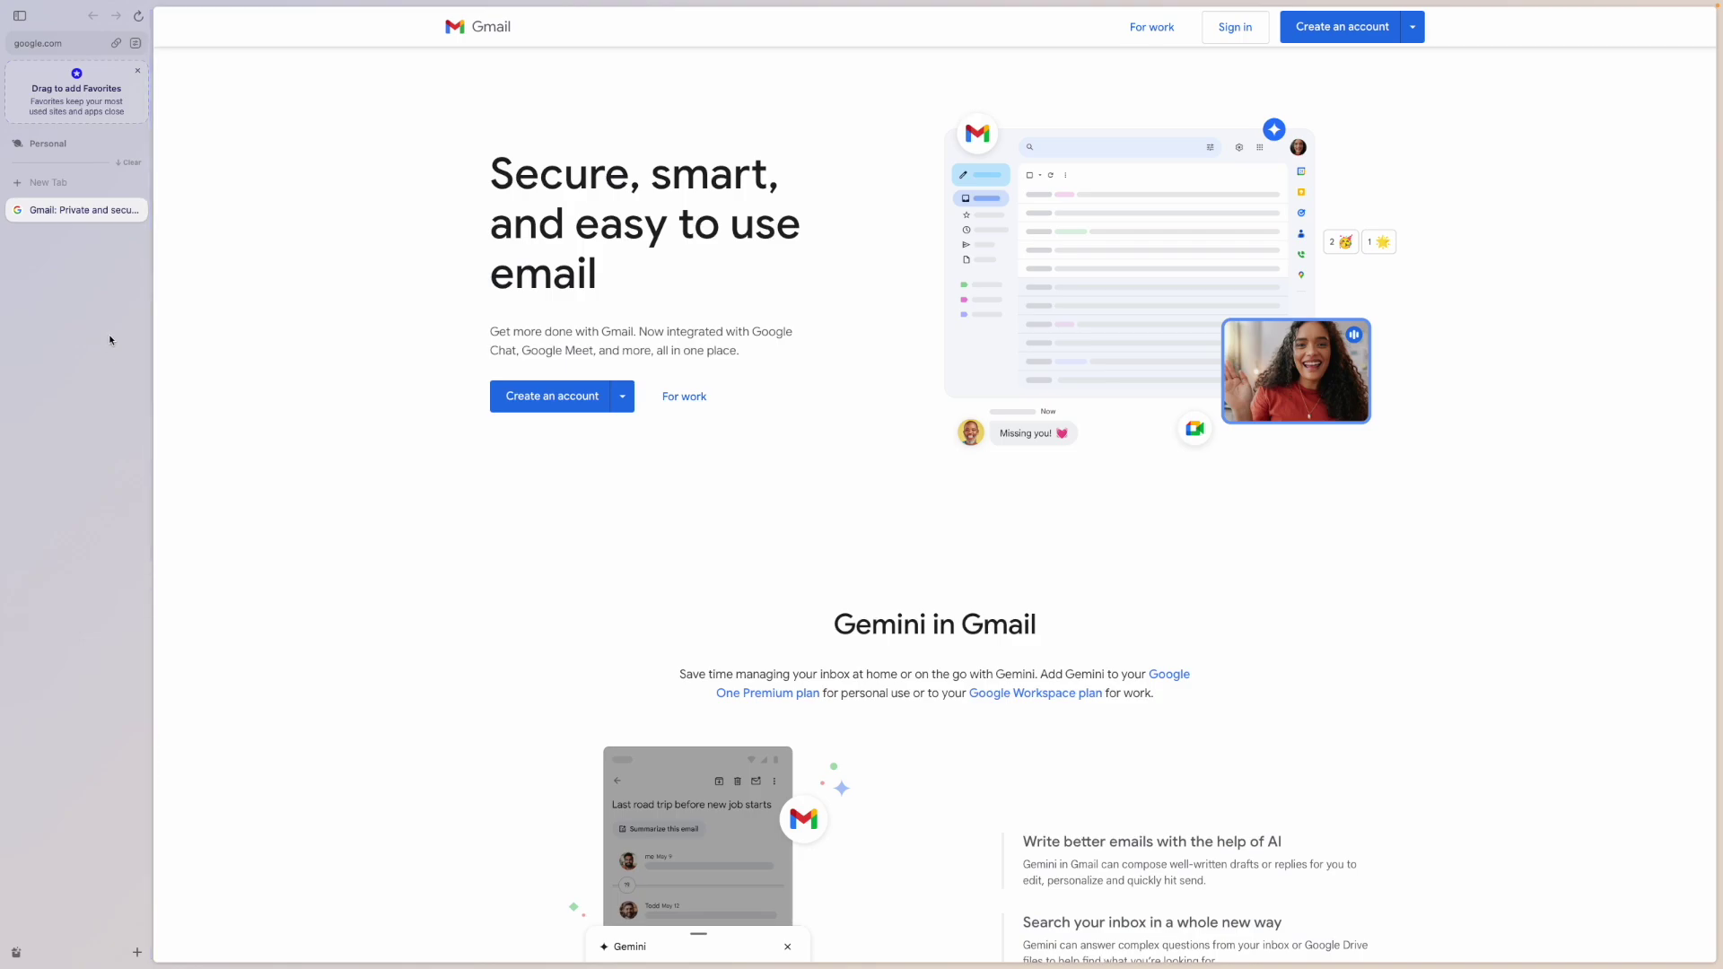
# - Open Arc's application menu over the Gmail welcome page
pyautogui.click(42, 8)
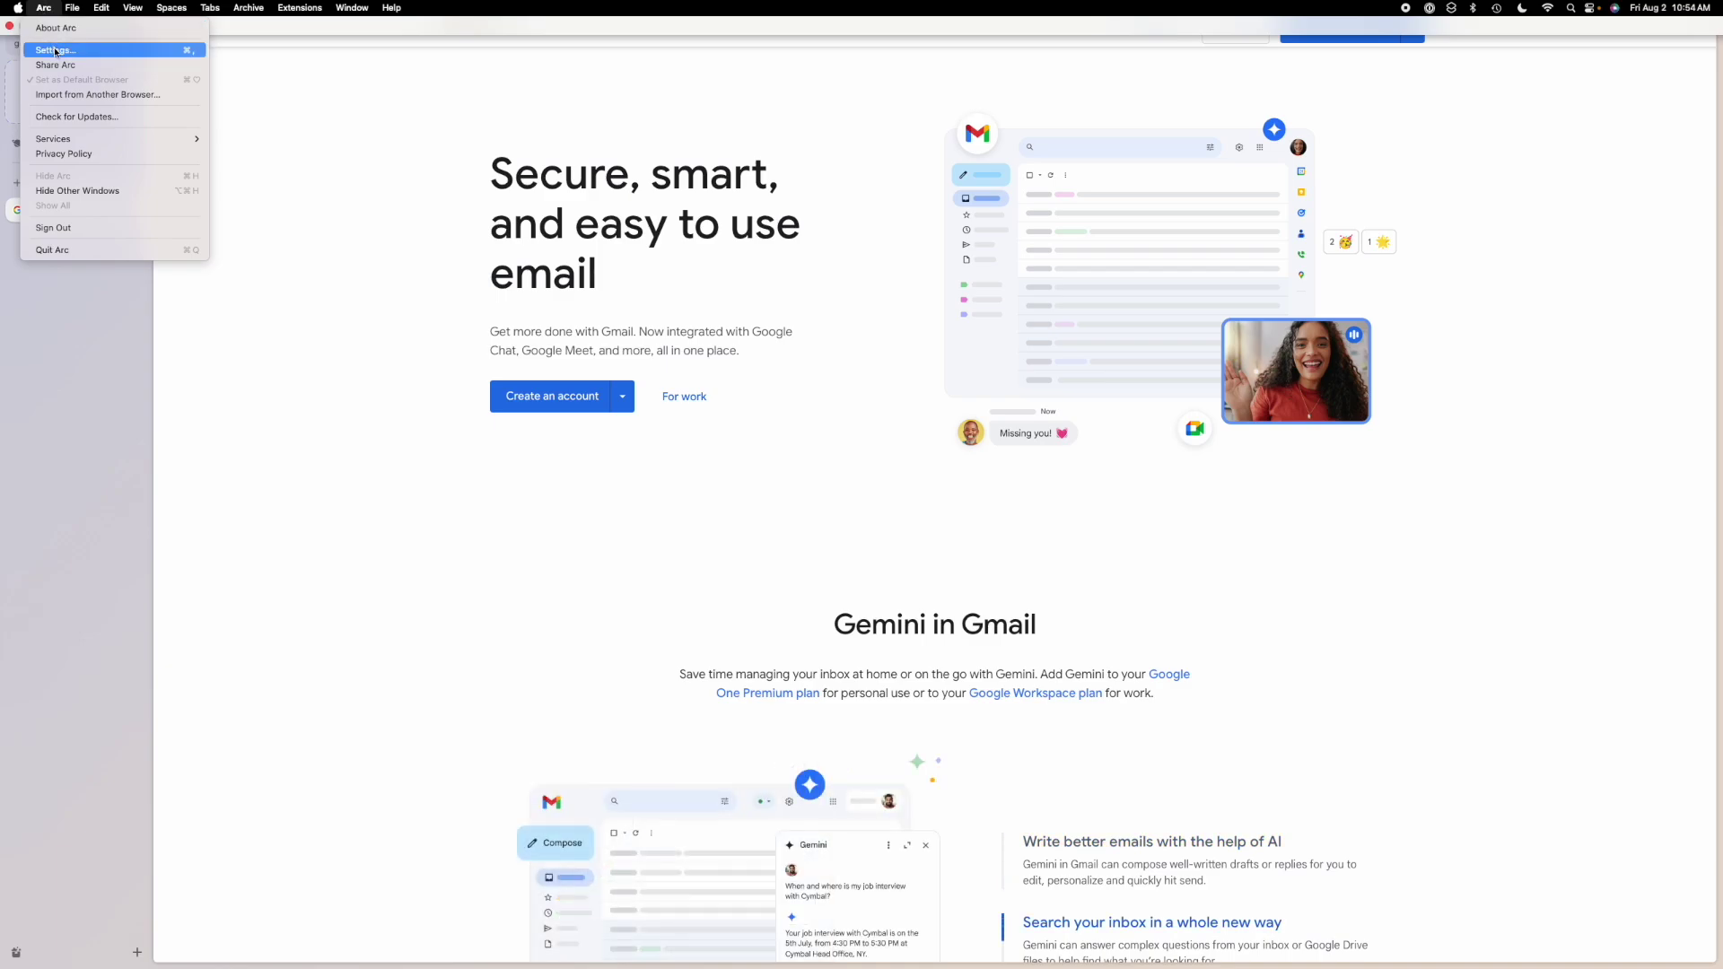
# - Open Arc's Settings window and move it to the upper left of the screen
pyautogui.click(259, 81)
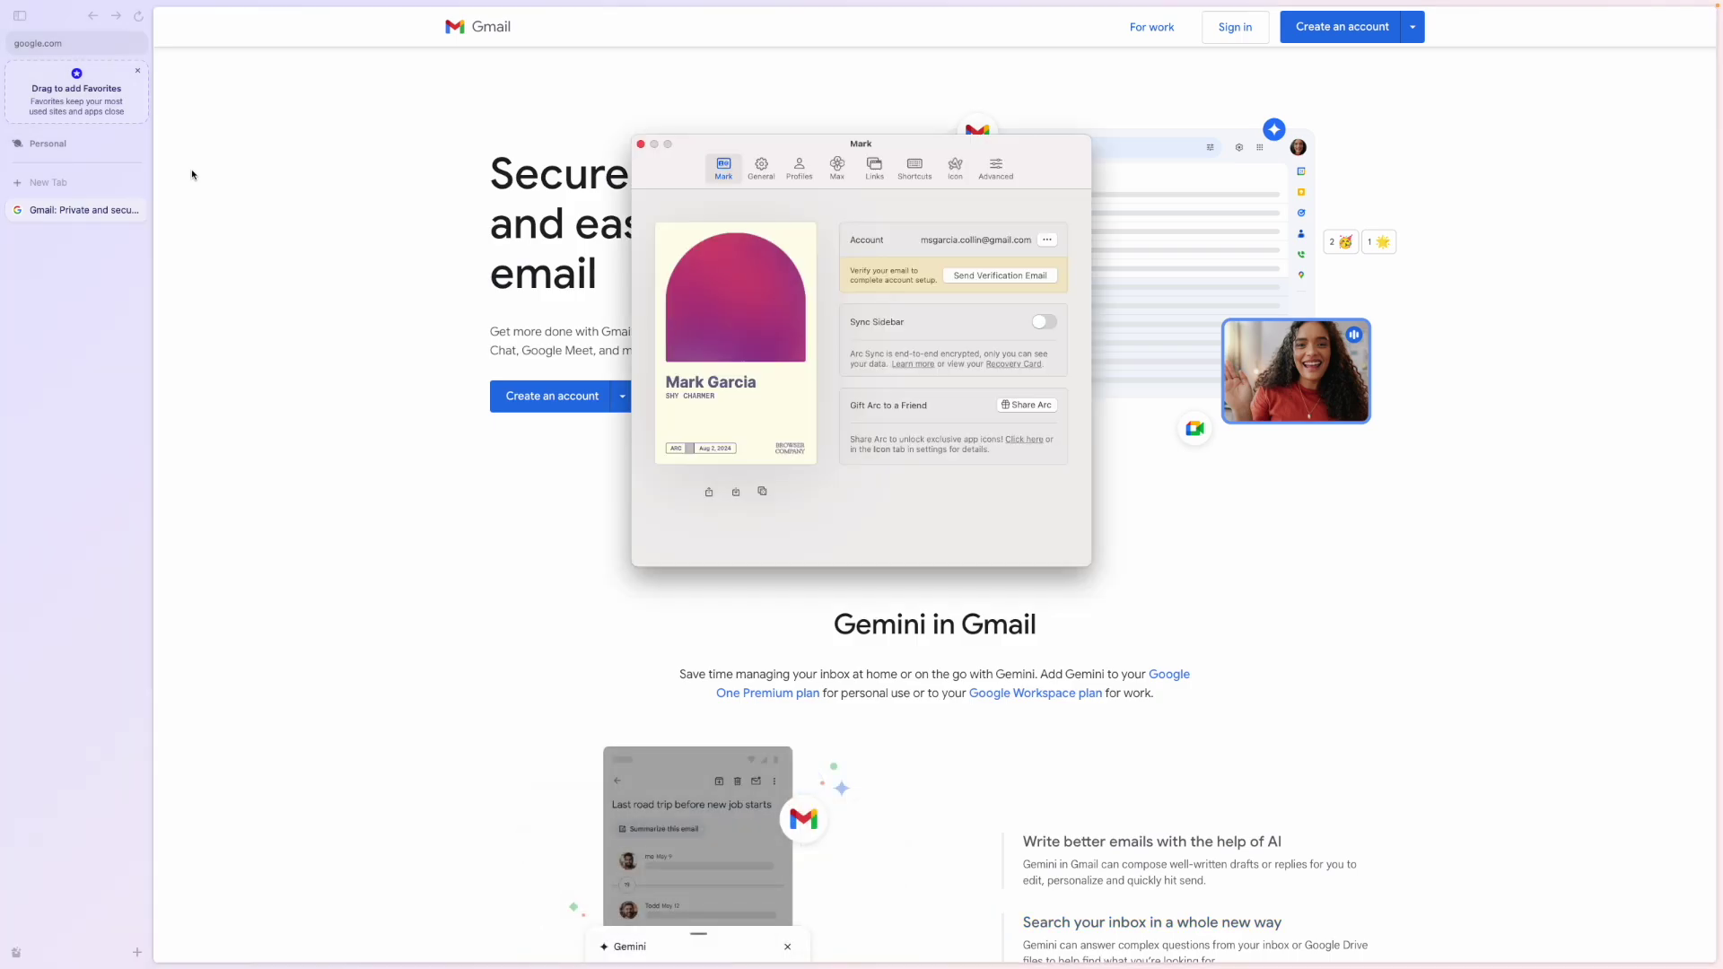
pyautogui.moveTo(718, 145); pyautogui.dragTo(257, 65)
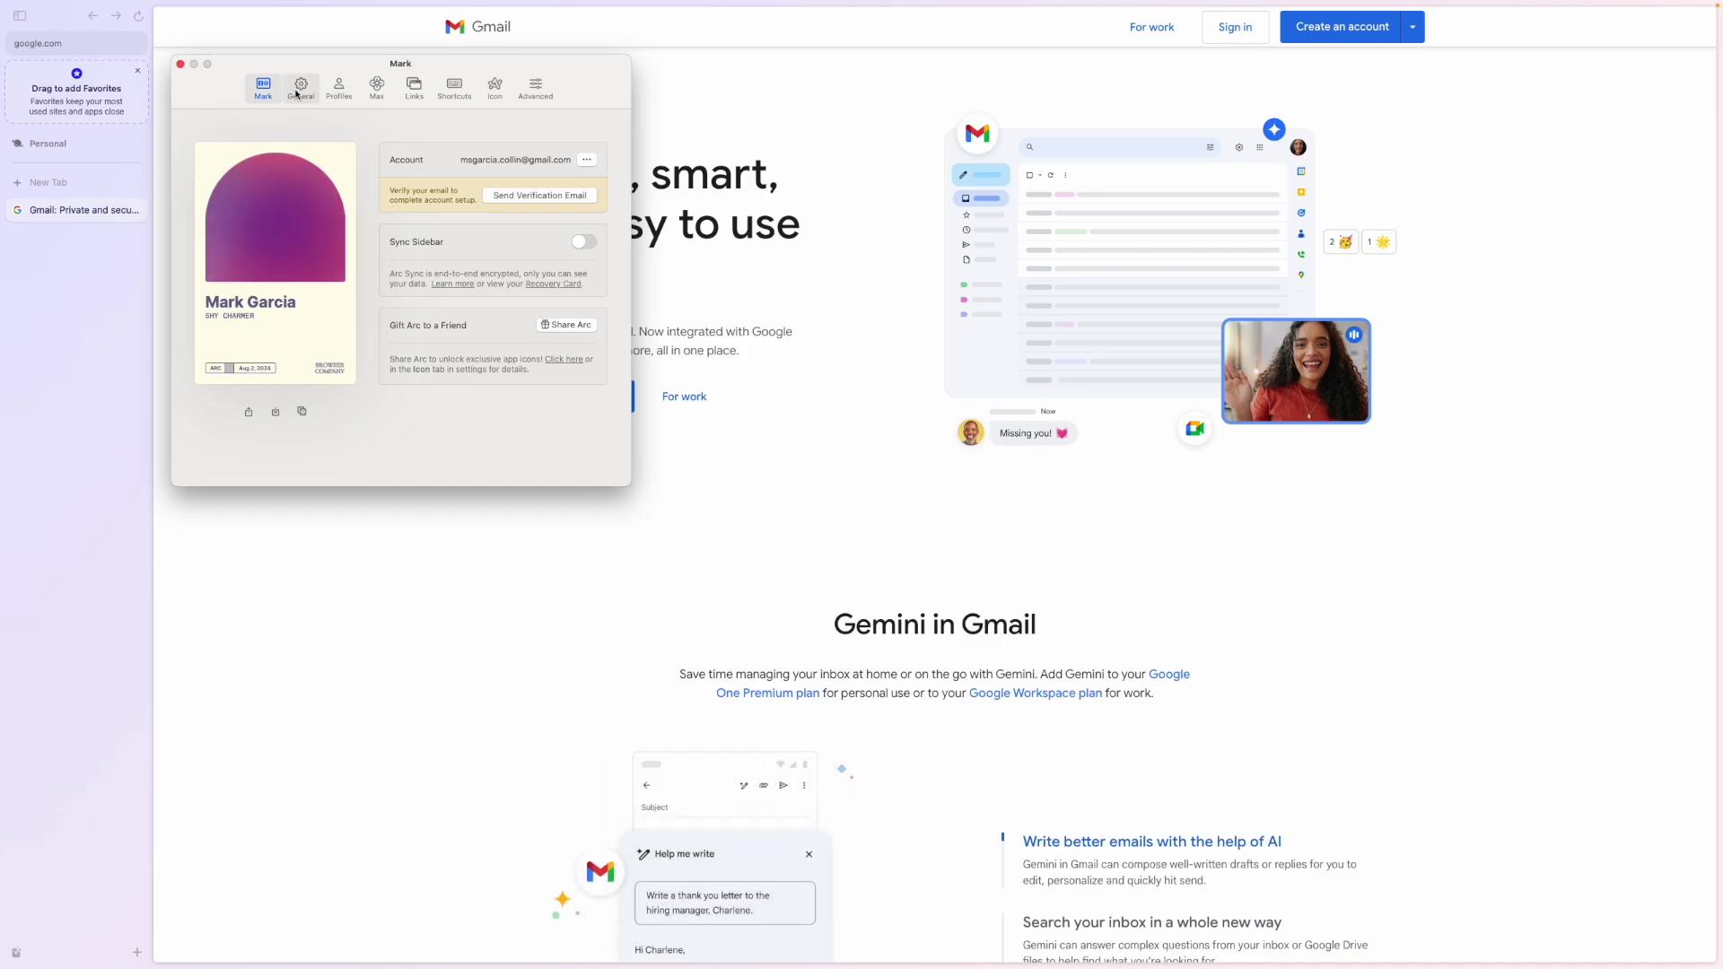
# - Switch Arc's Settings to the Profiles page for the Personal profile
pyautogui.click(342, 94)
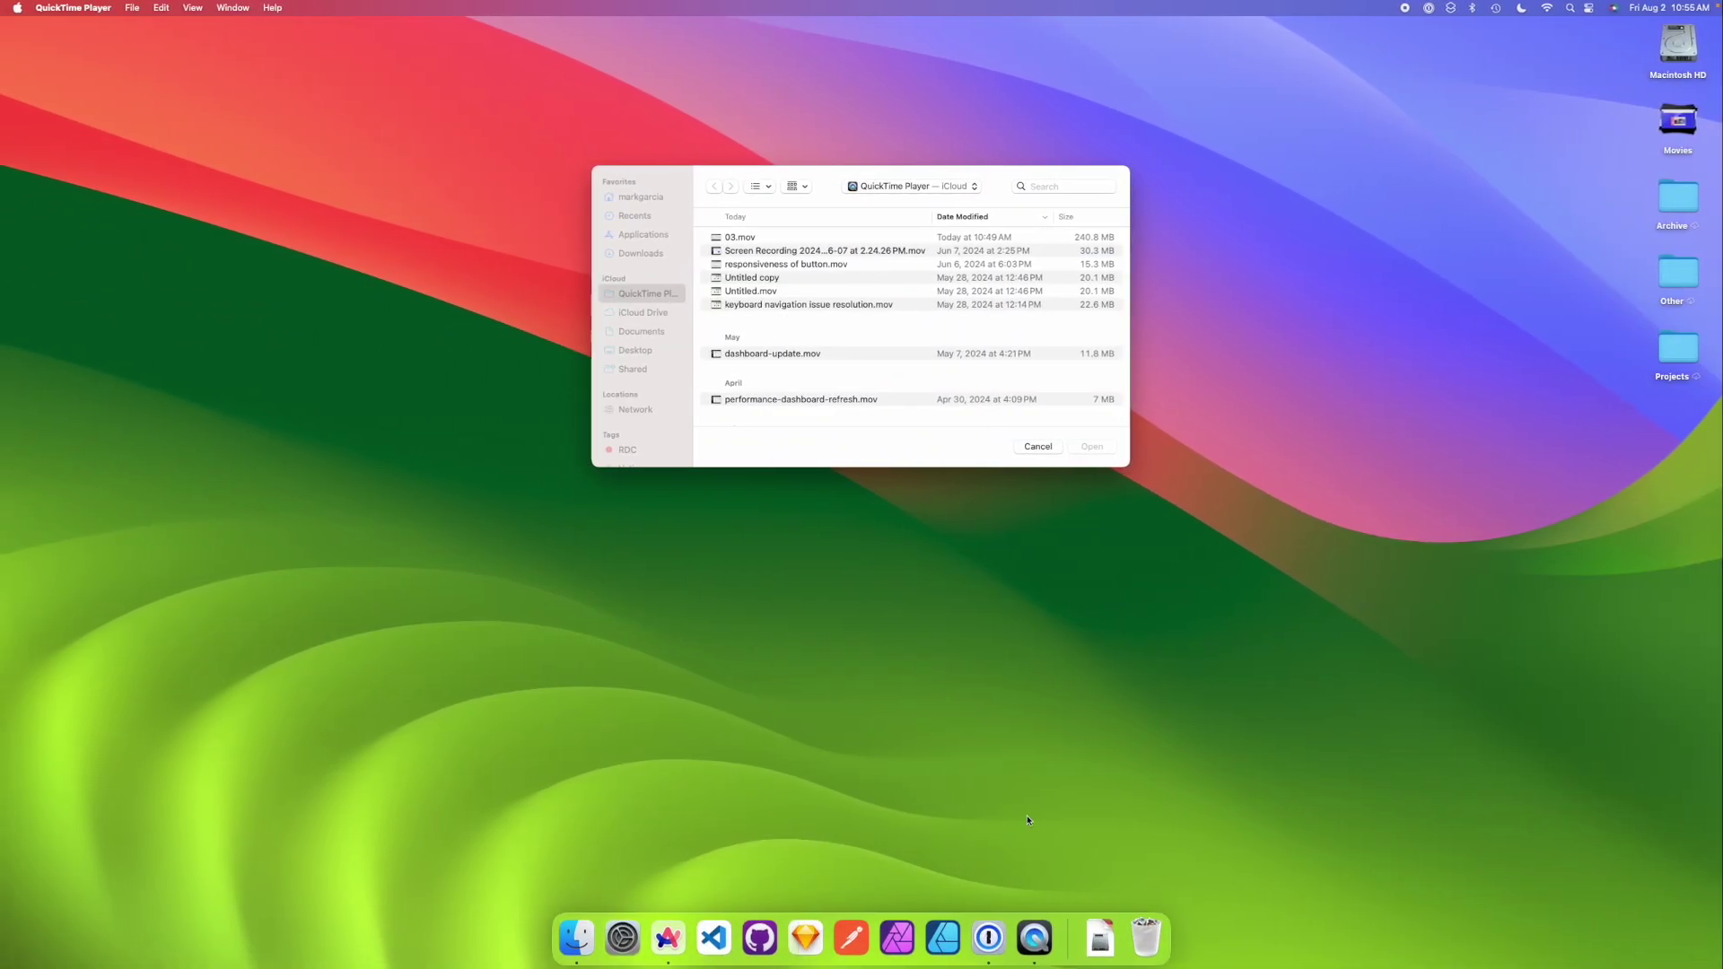
# - Launch Google Chrome and open the empty Password Manager for the Person 1 profile
pyautogui.press('F4')
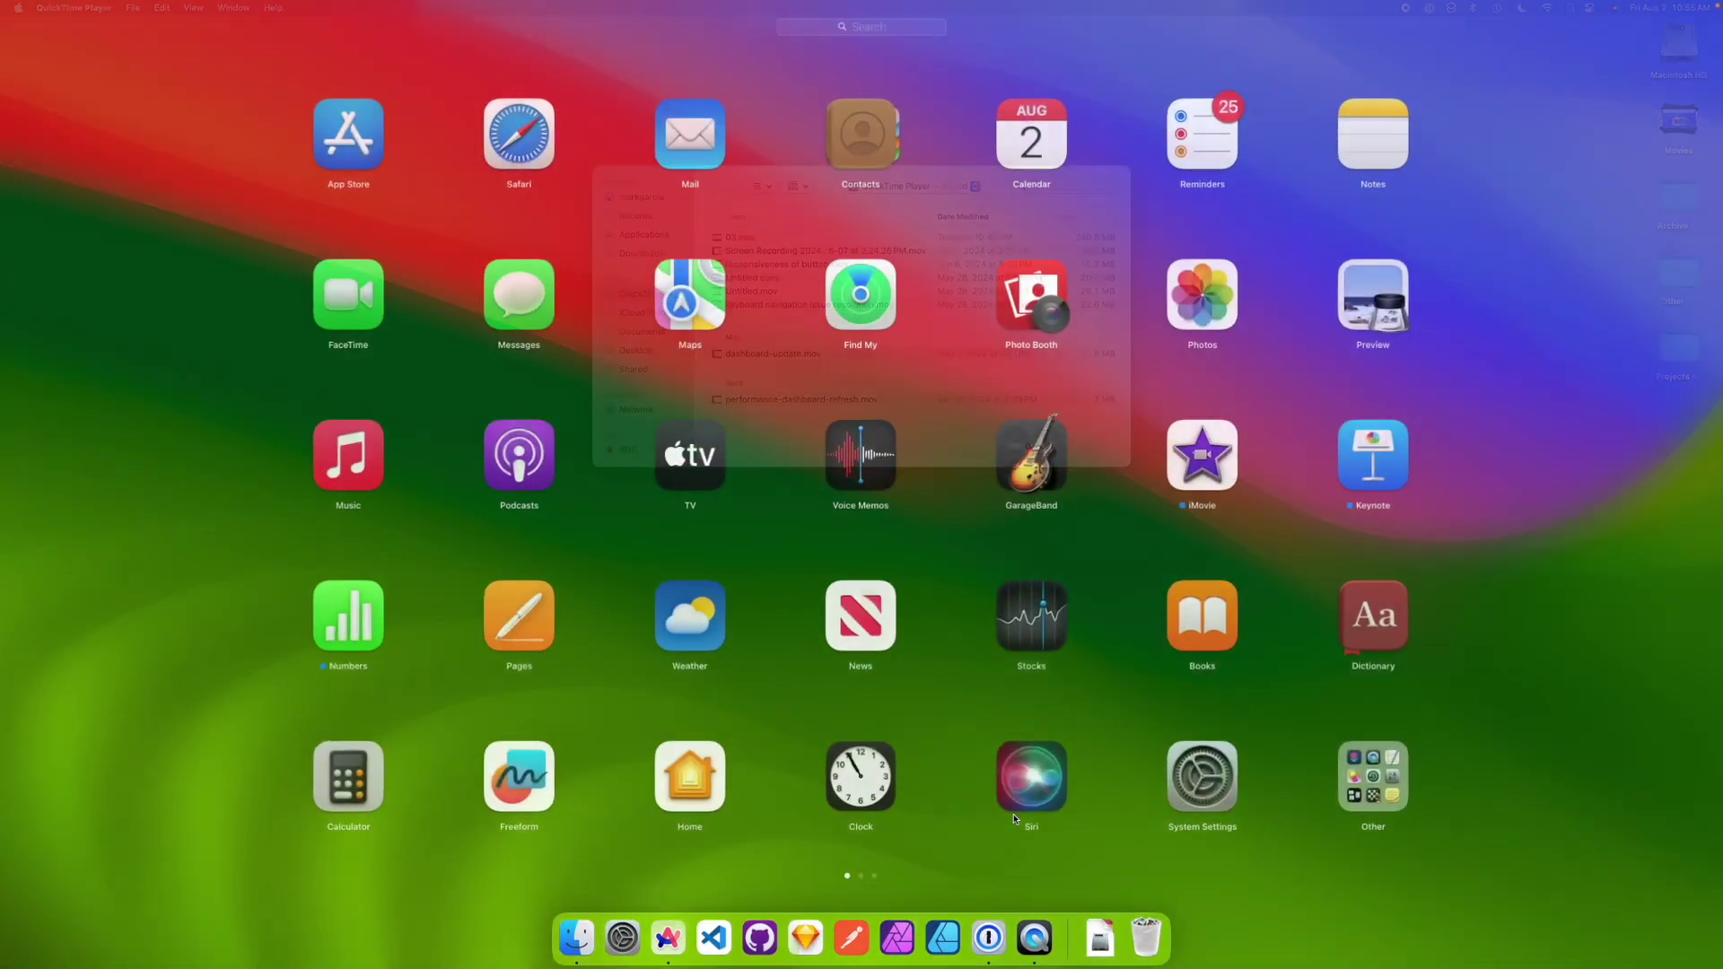
pyautogui.write('c')
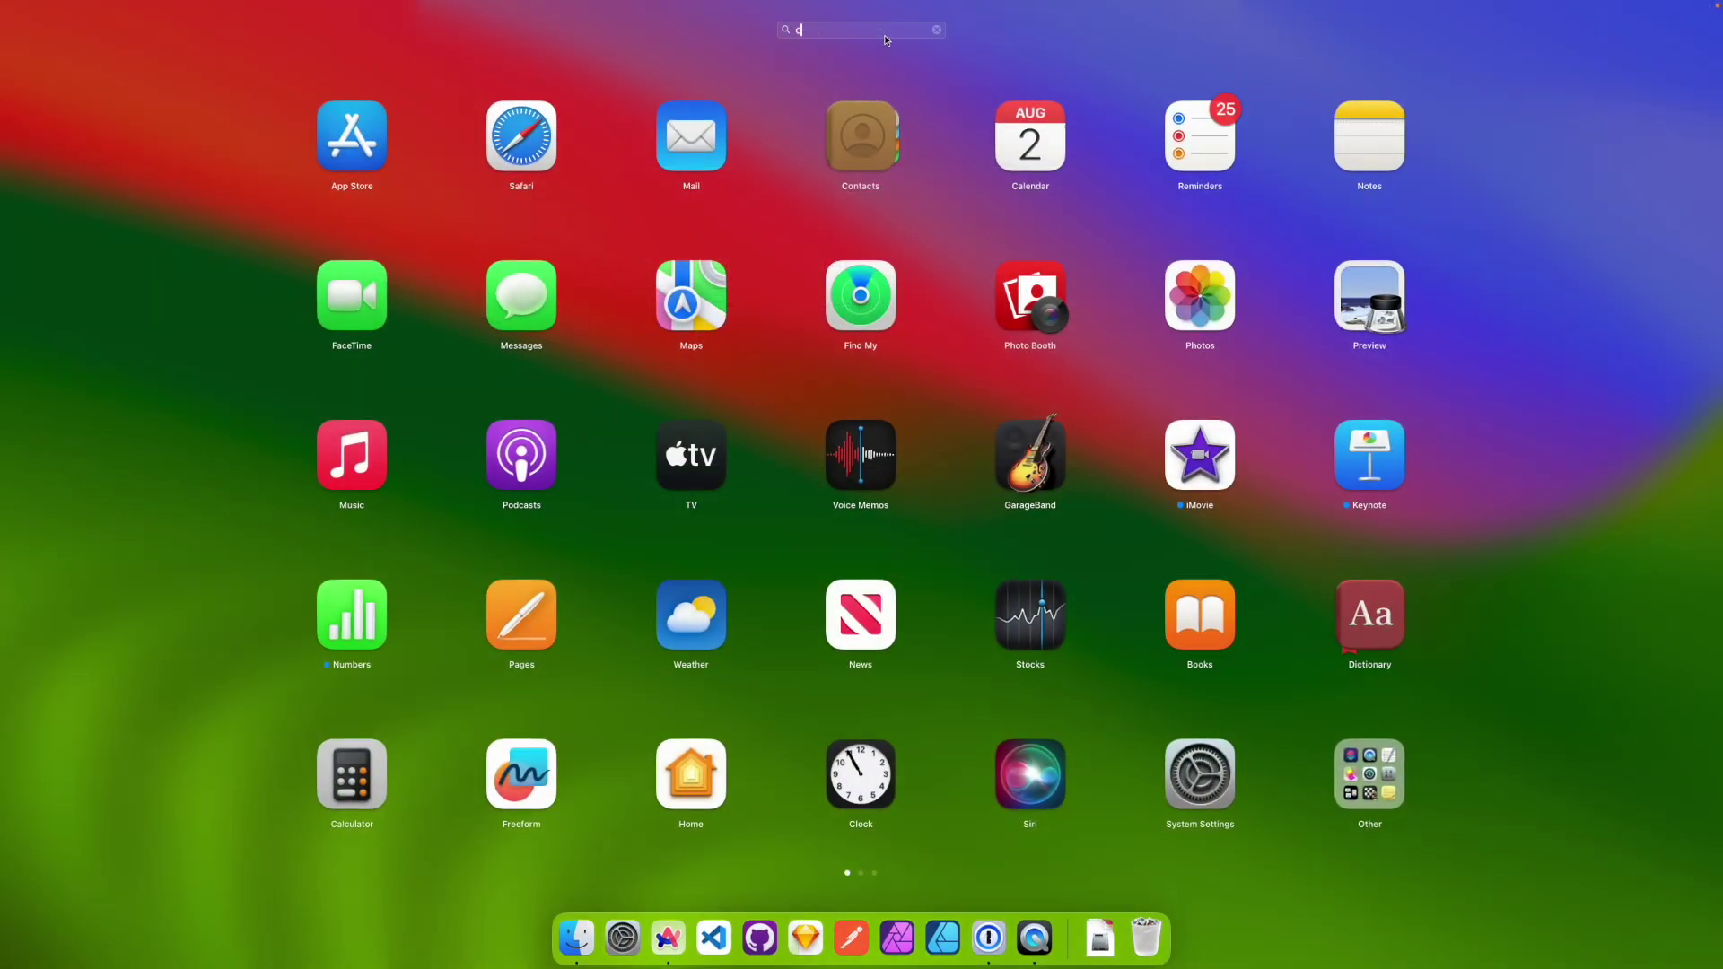
pyautogui.write('hrome')
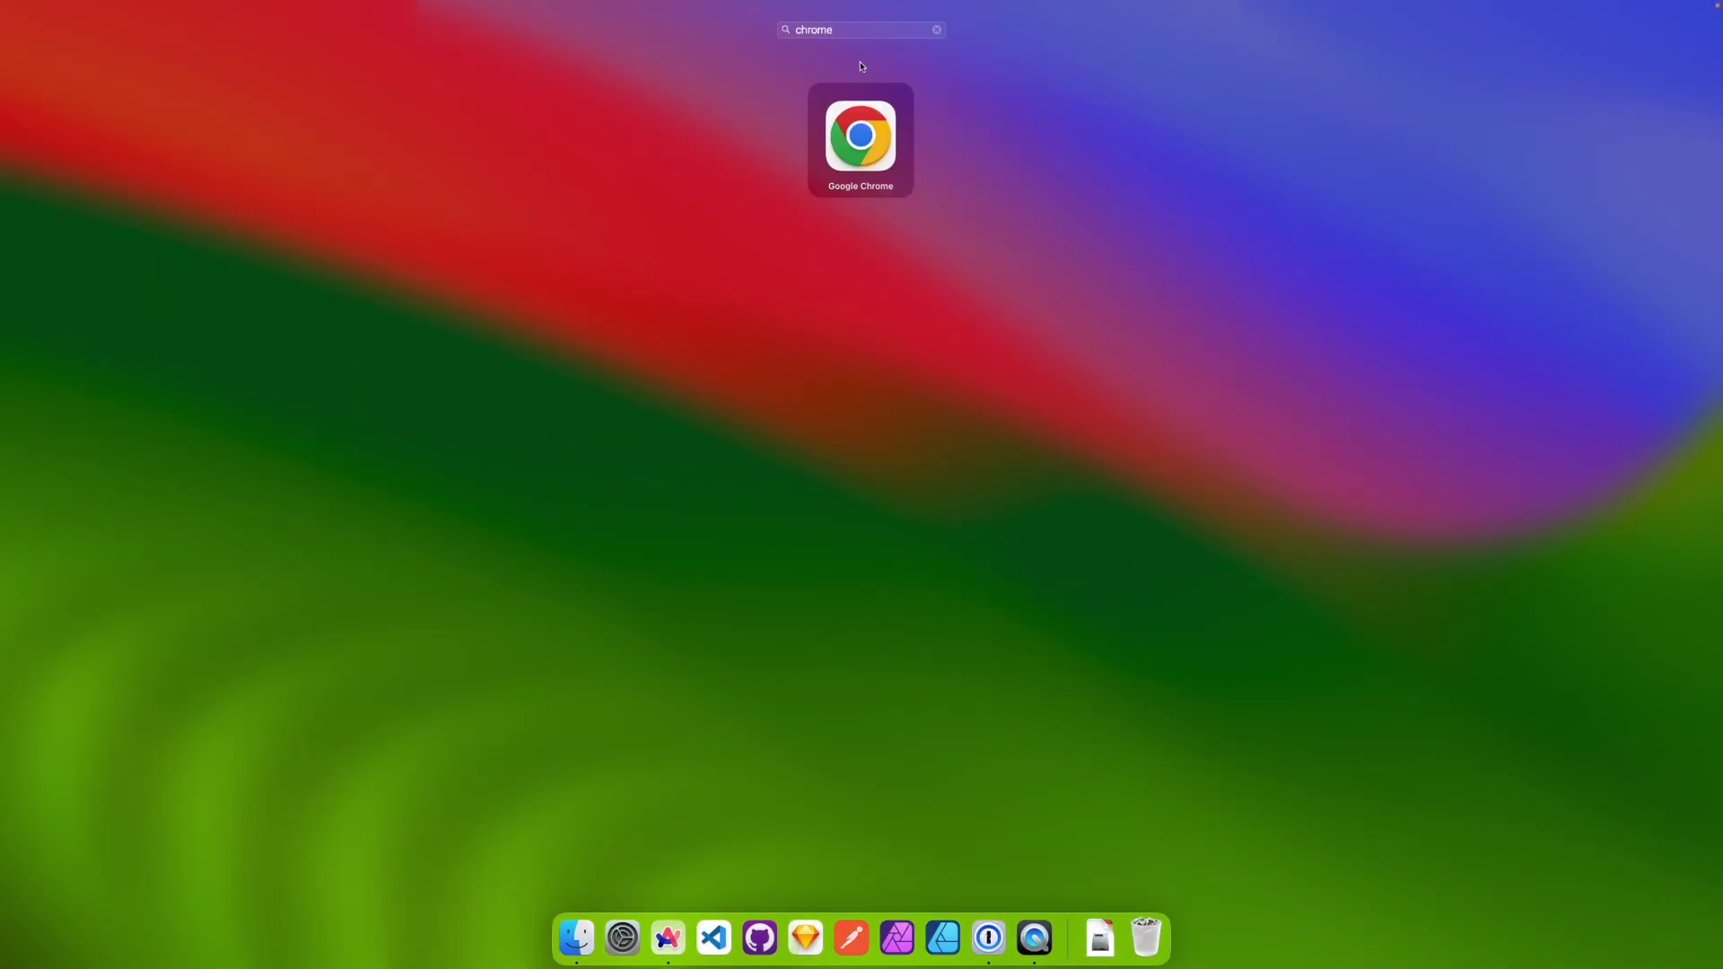
pyautogui.press('Return')
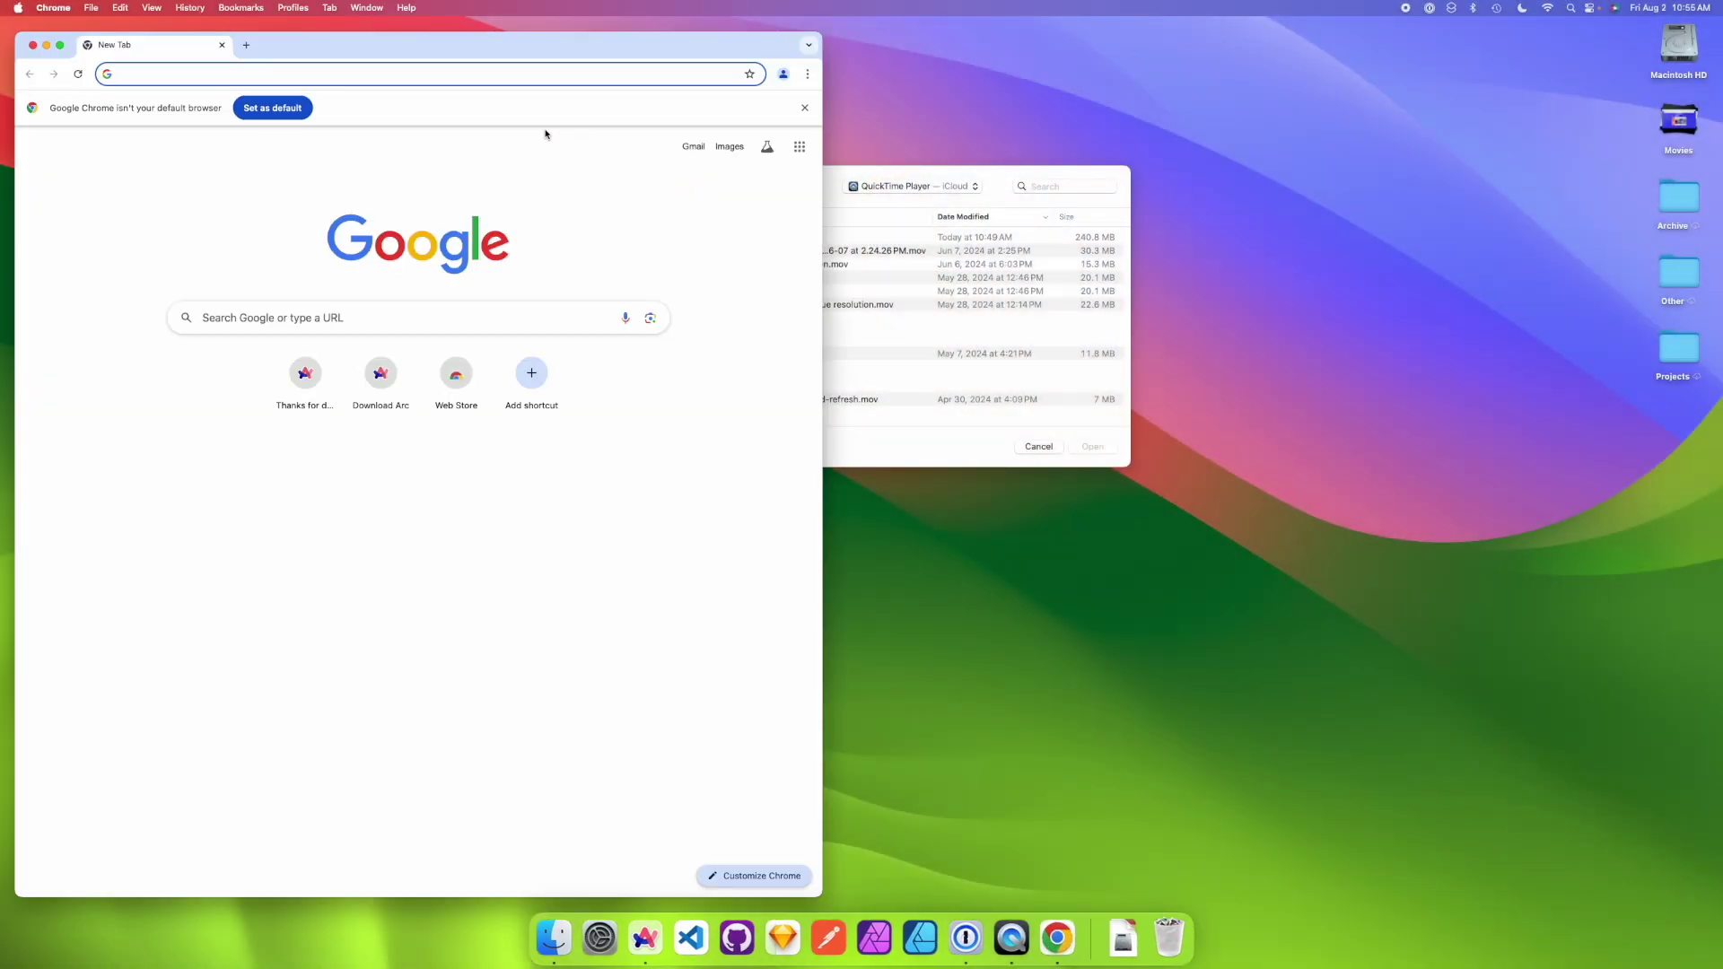
pyautogui.click(783, 75)
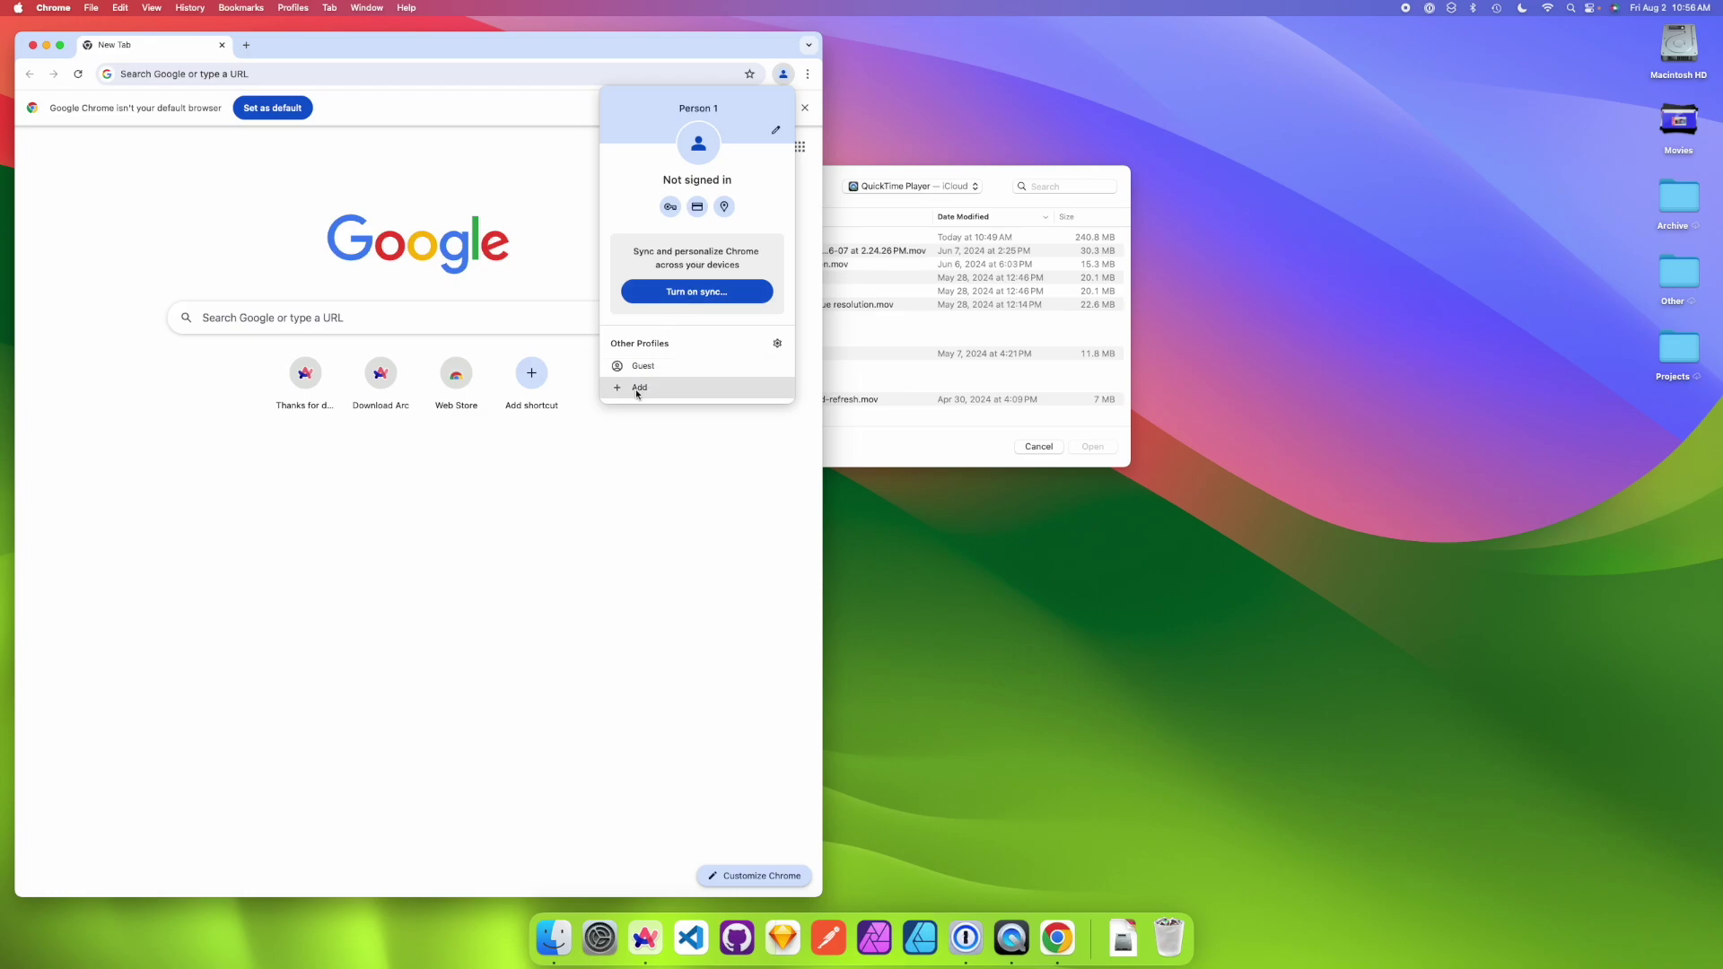
pyautogui.click(670, 207)
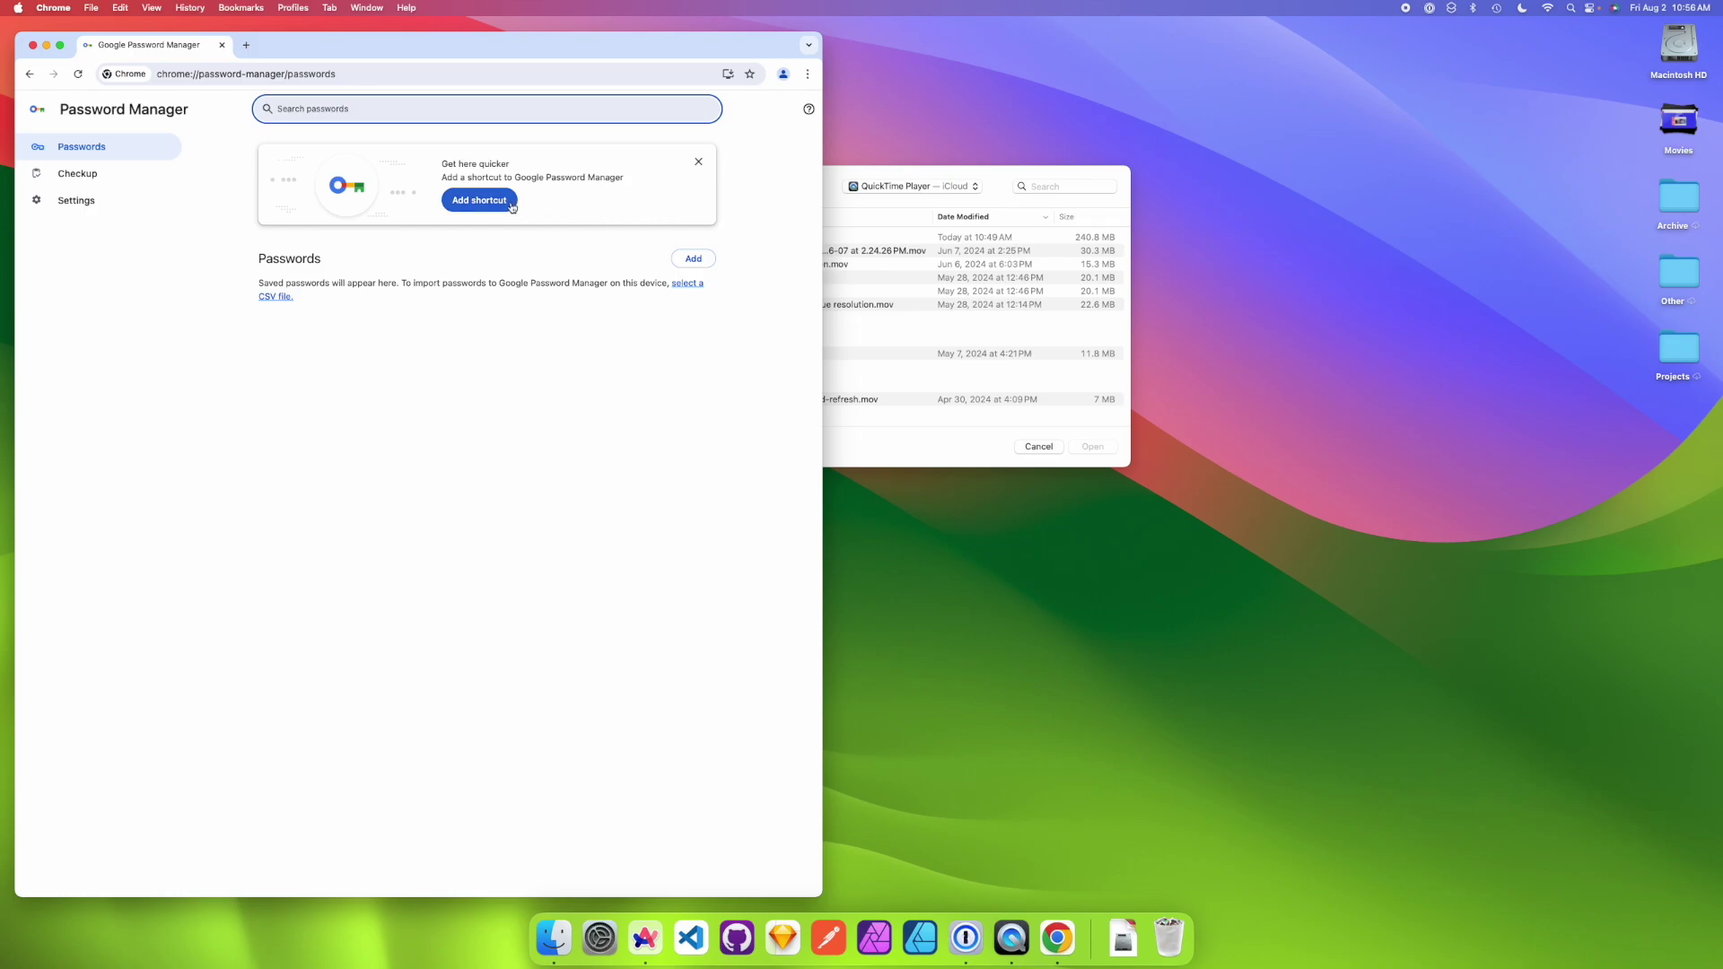
pyautogui.click(784, 75)
# - Add a new Chrome profile and sign in with the second Google account's email address
pyautogui.click(658, 386)
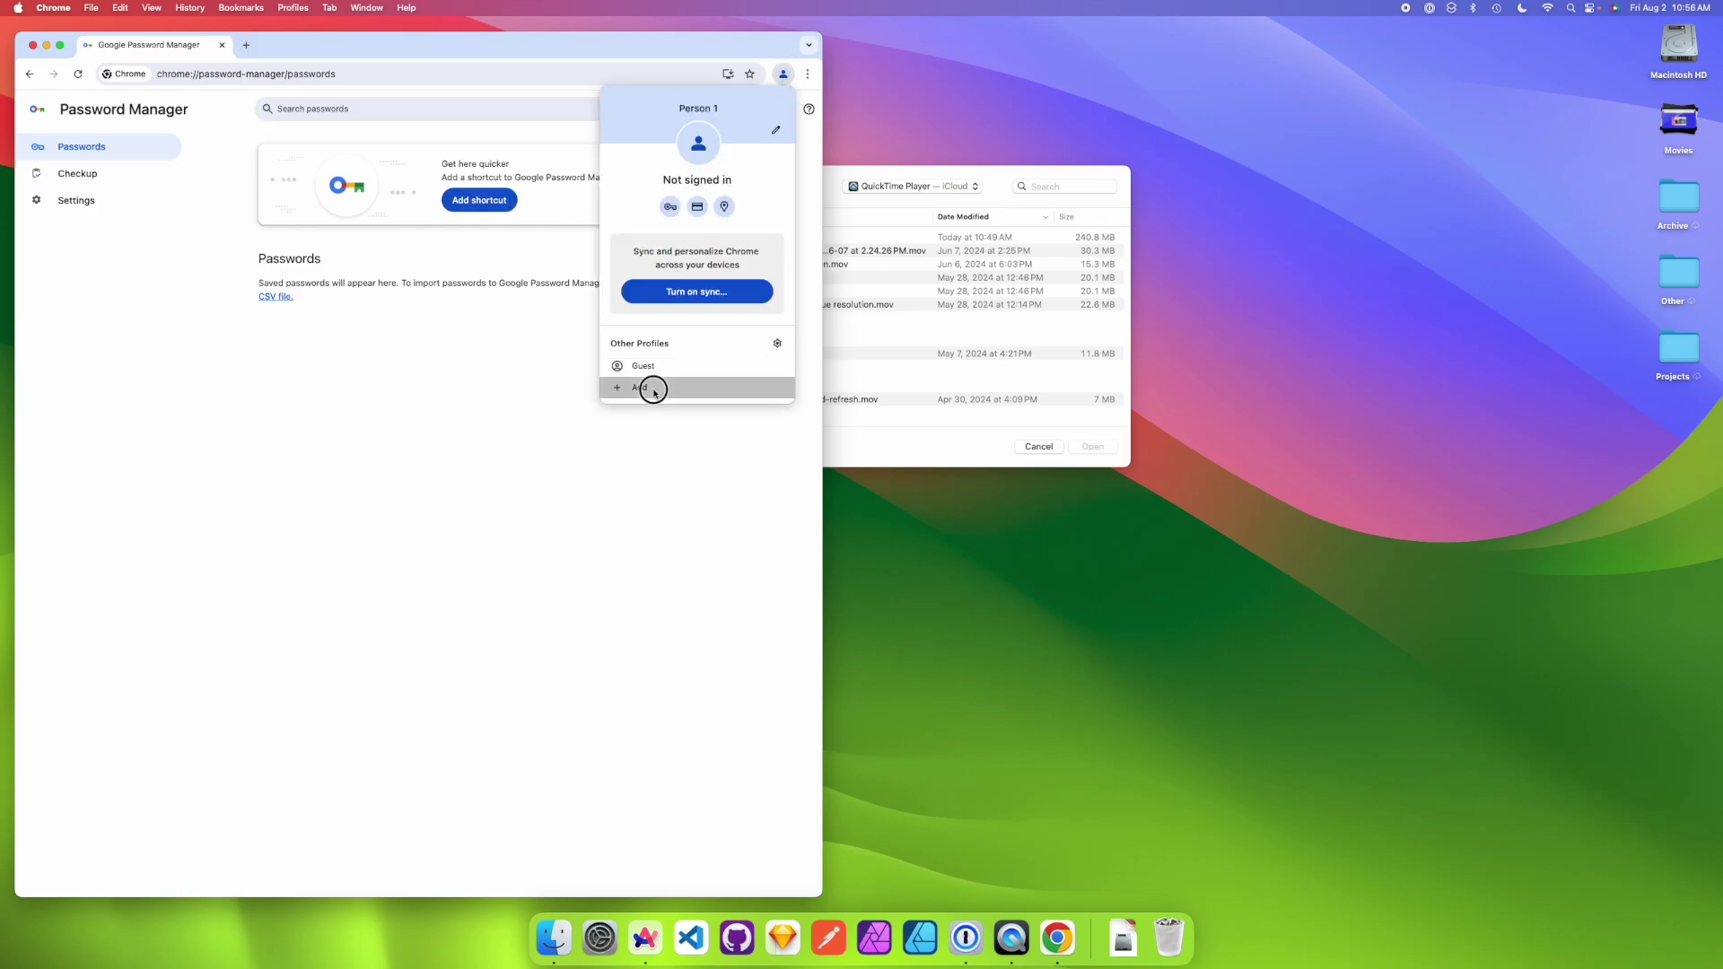
pyautogui.click(858, 456)
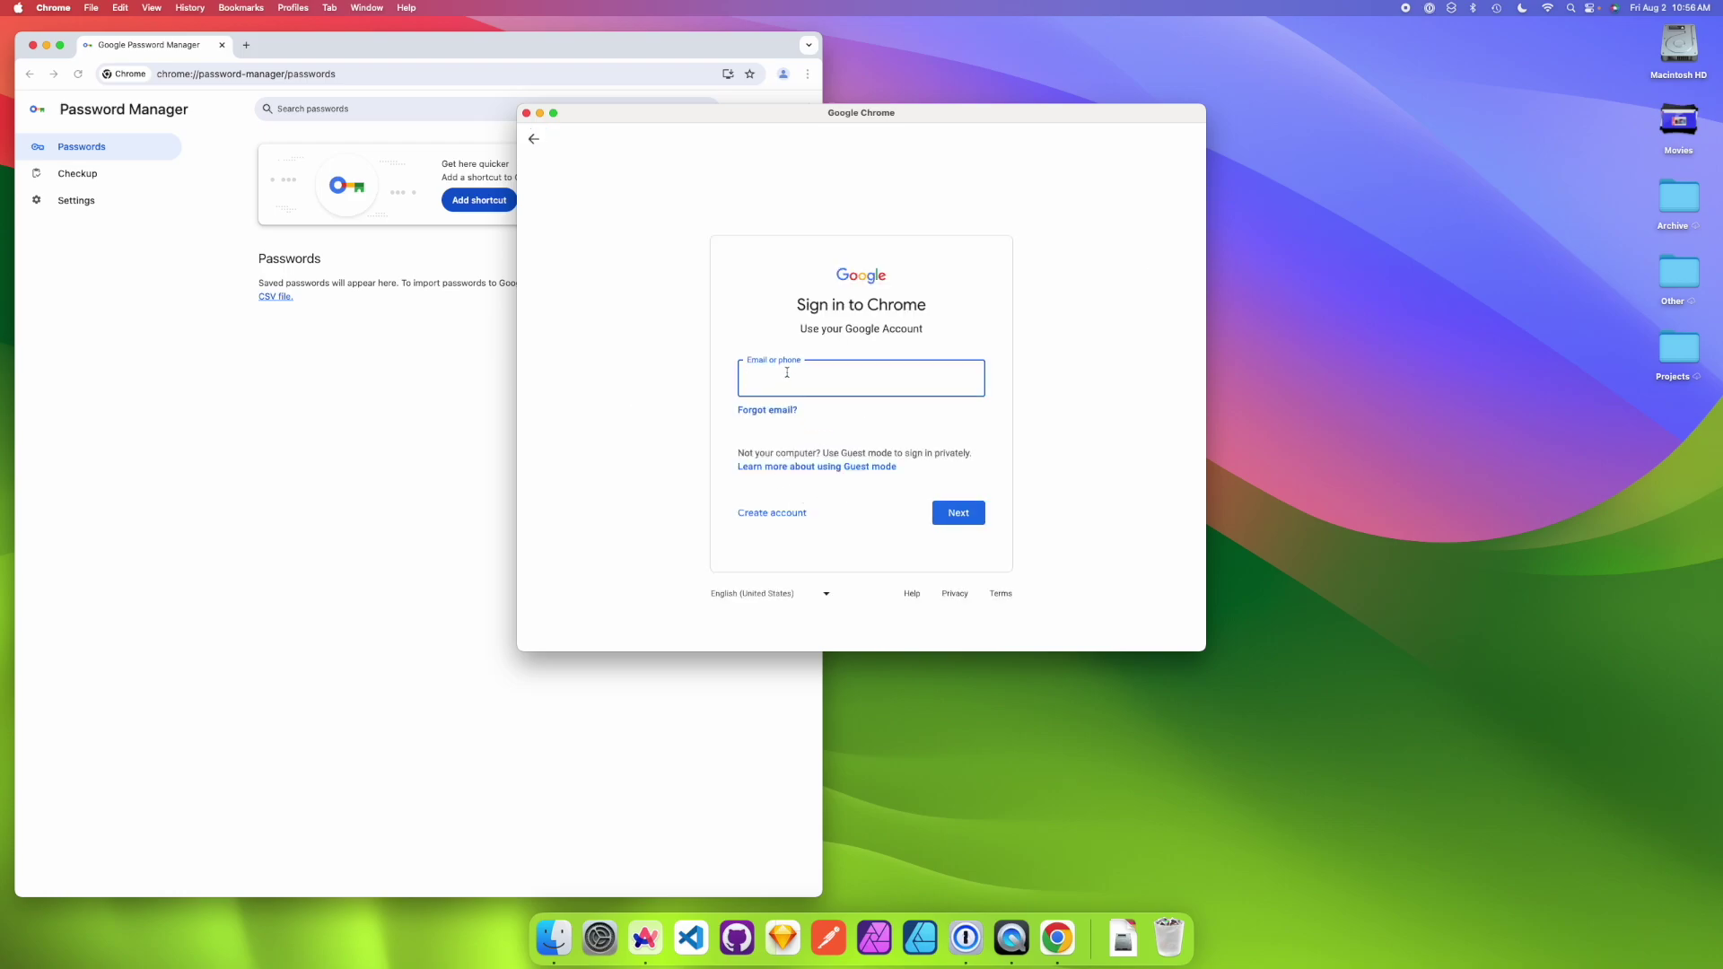
pyautogui.press('Return')
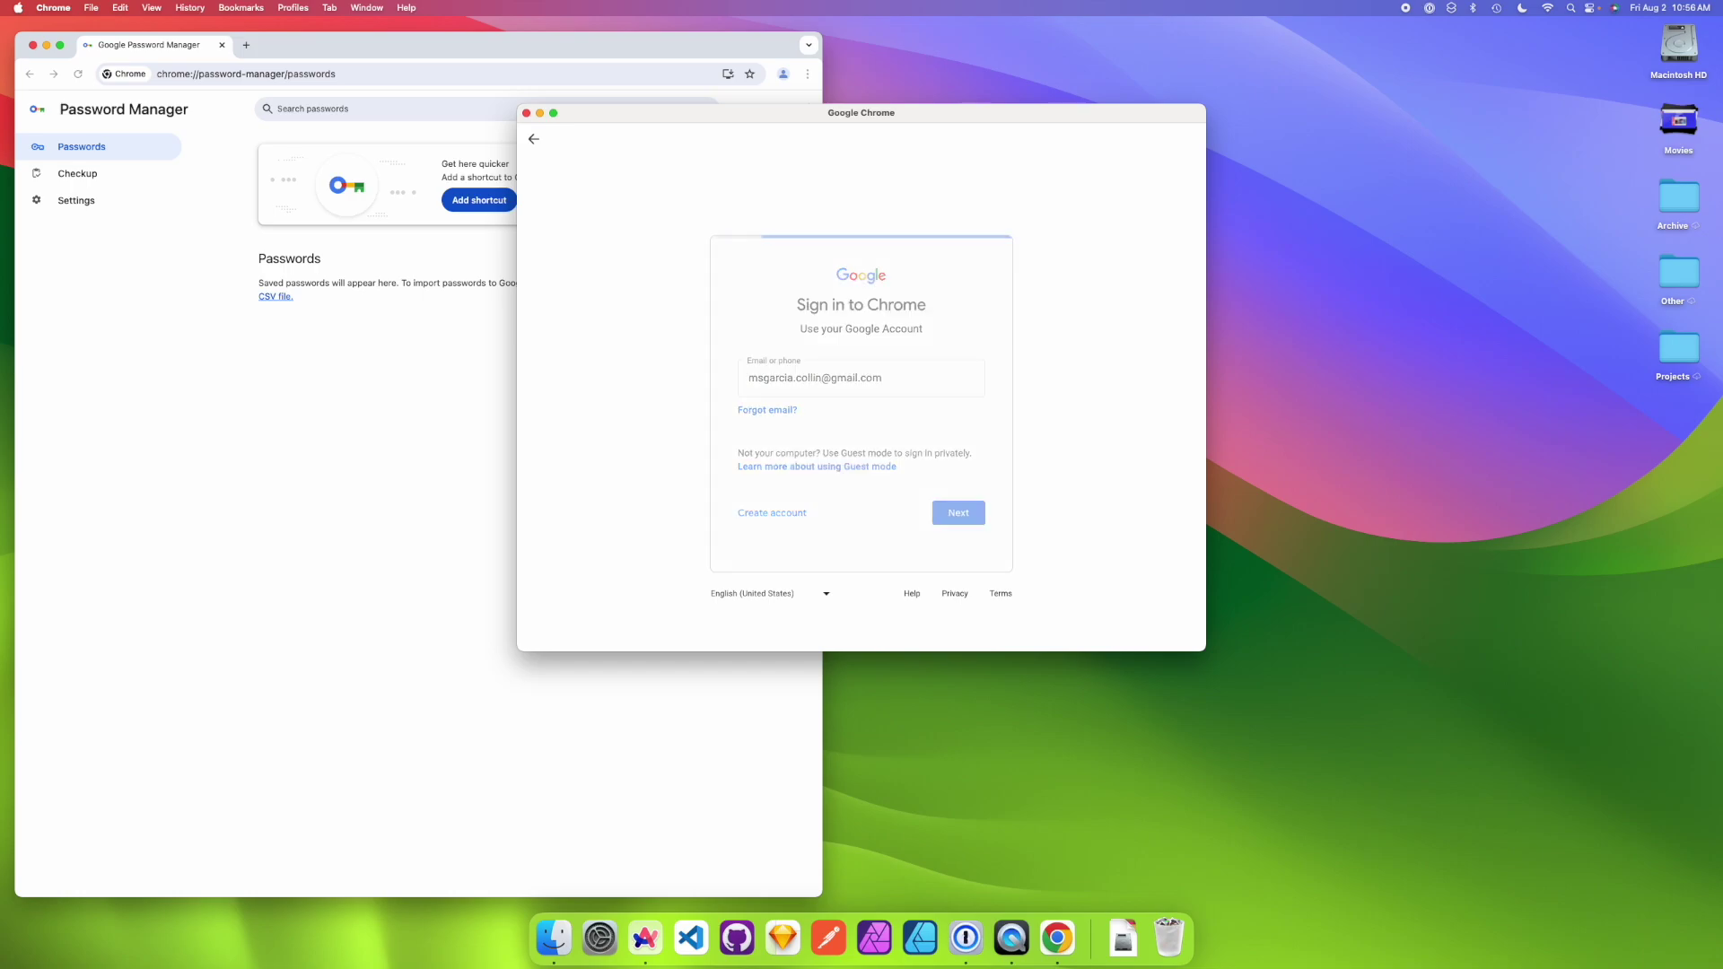
# - Copy the account password from 1Password and submit it on the Google sign-in page
pyautogui.click(1430, 9)
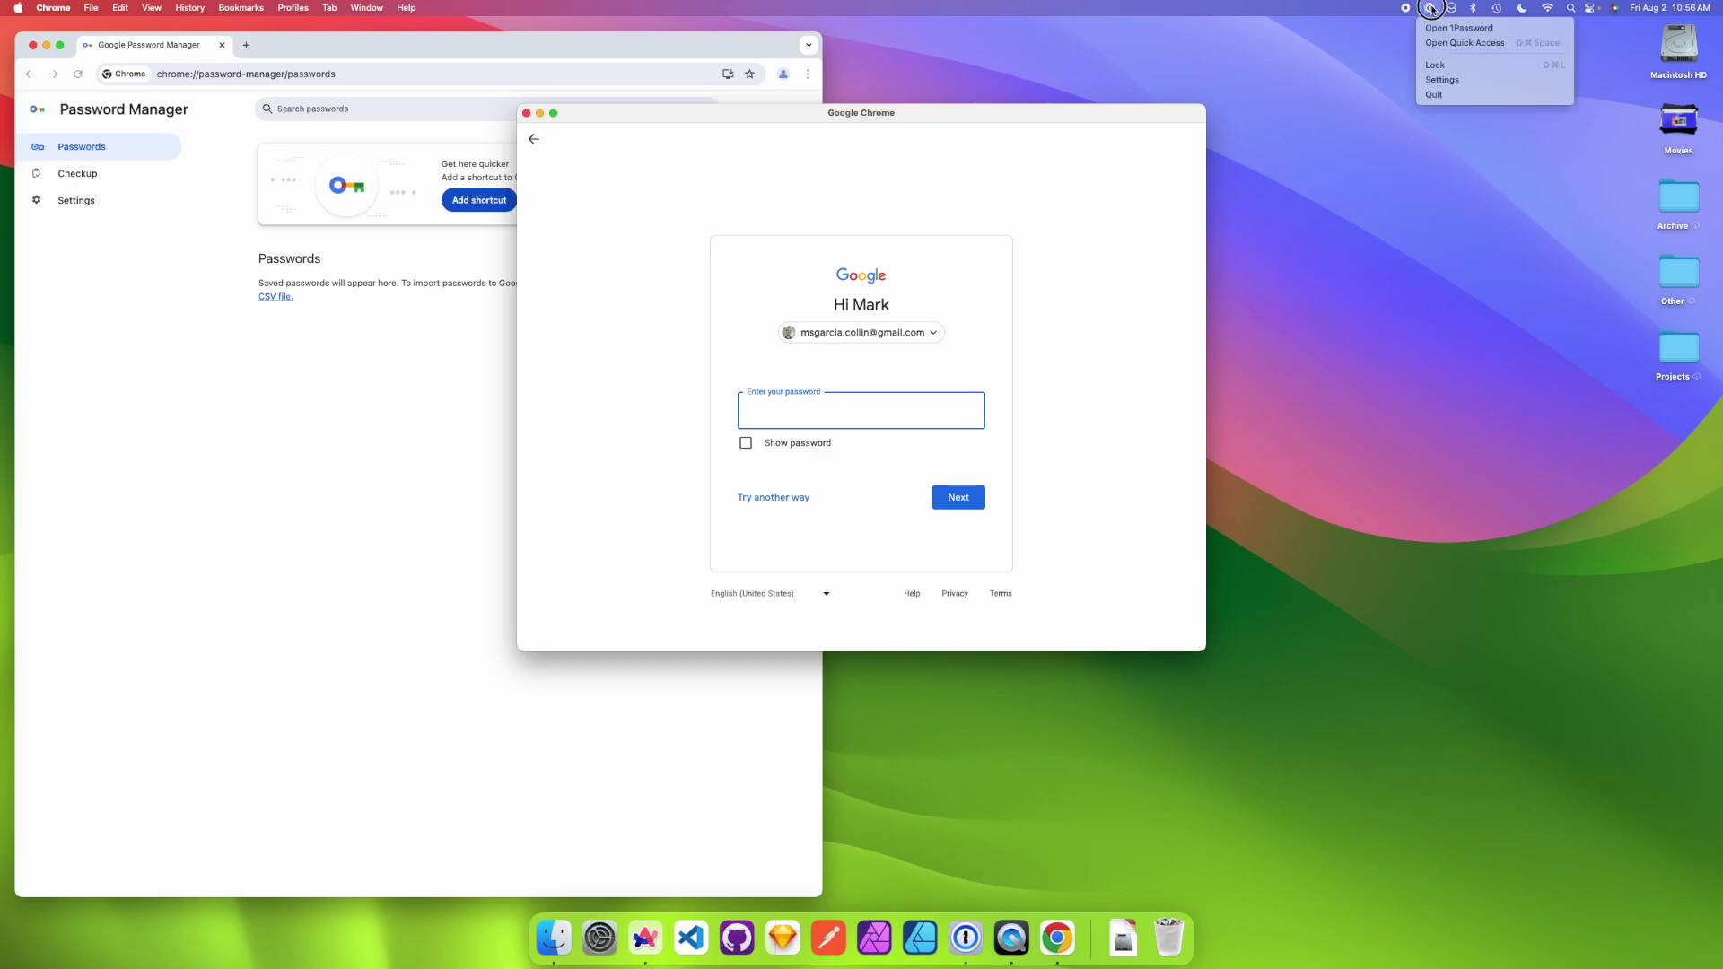
pyautogui.click(1464, 42)
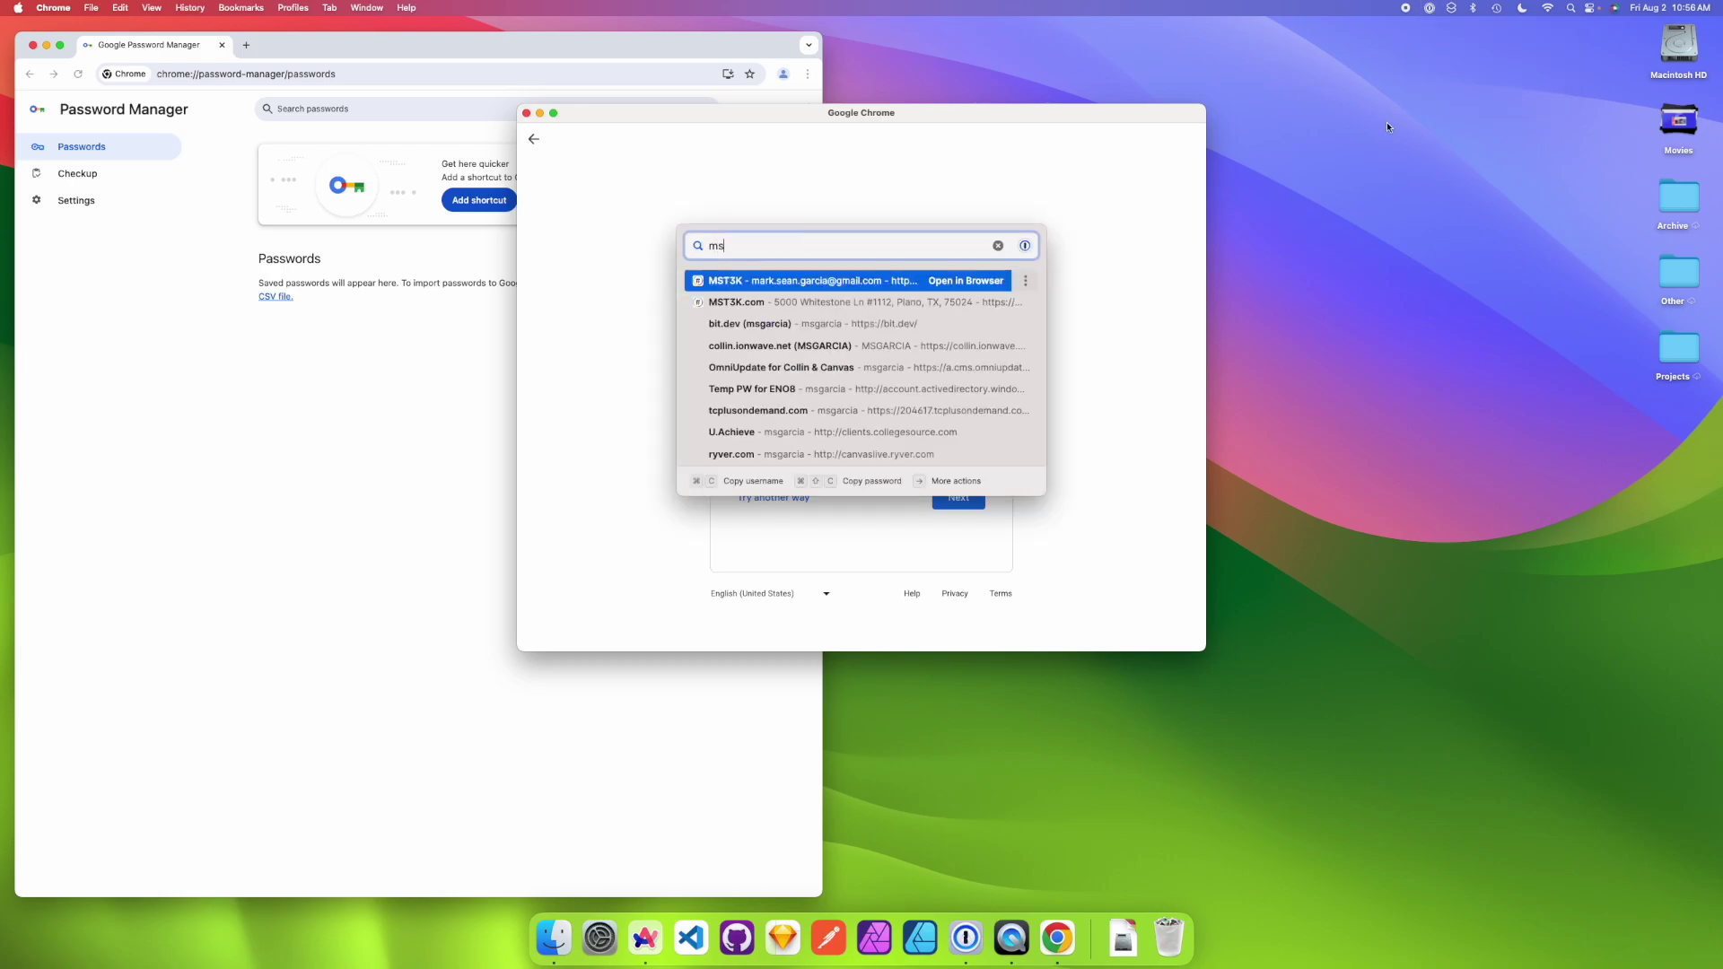
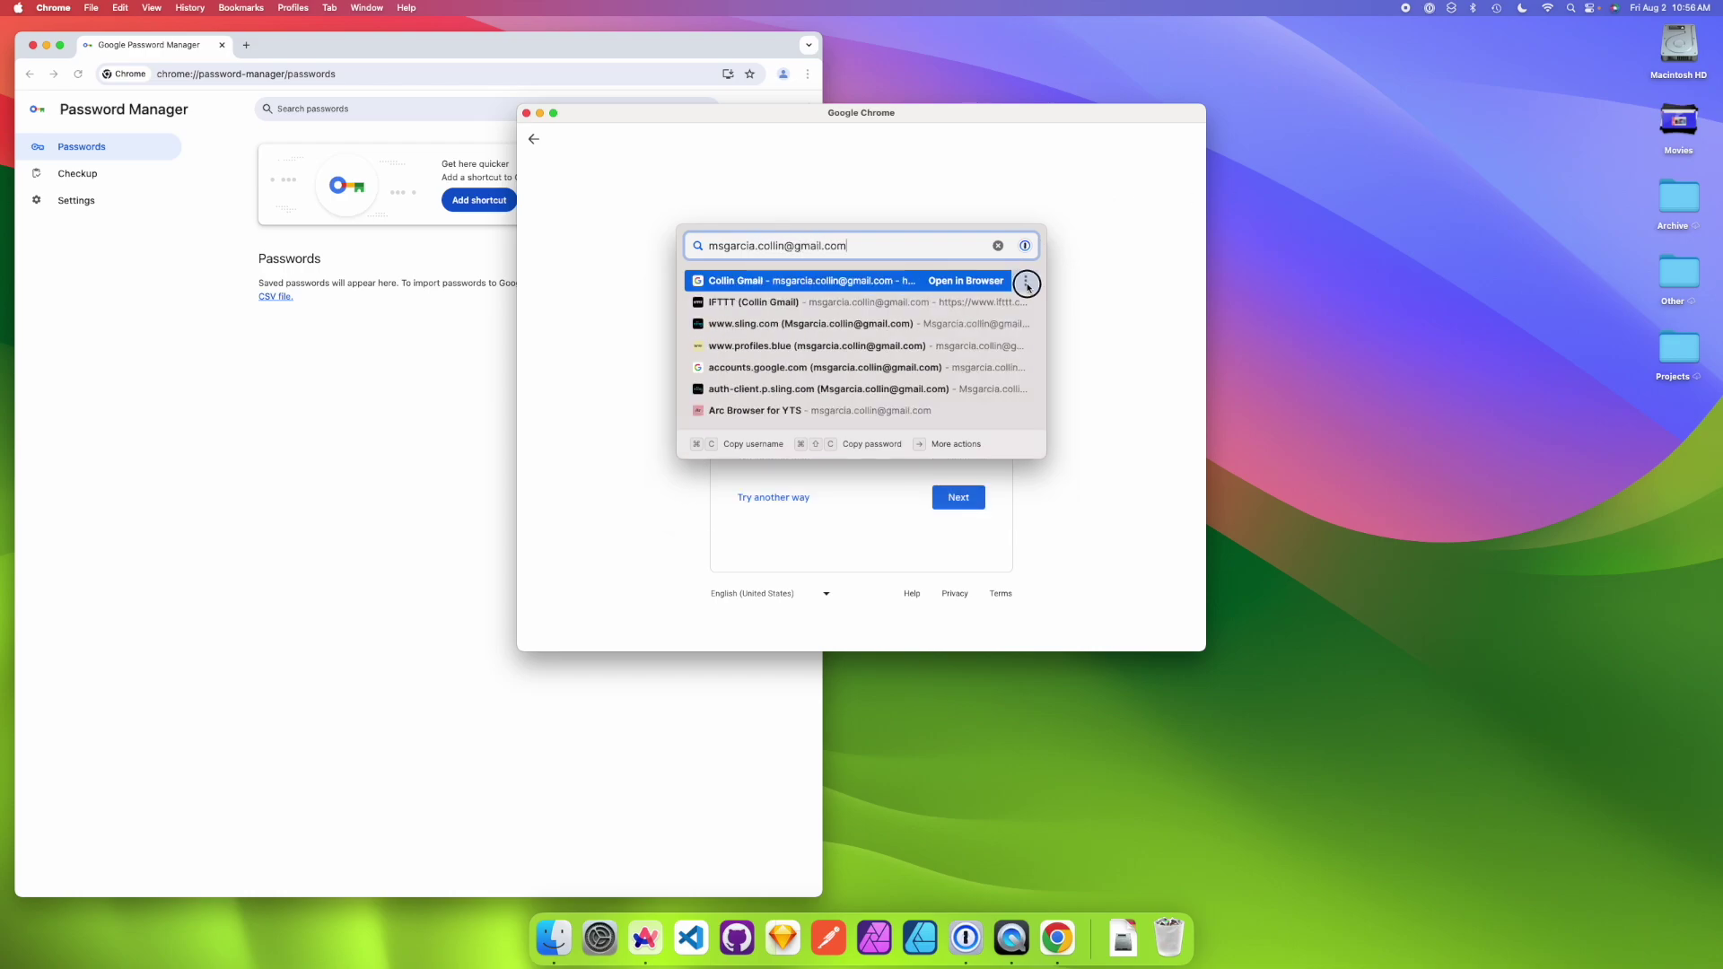
pyautogui.click(1026, 281)
pyautogui.click(922, 345)
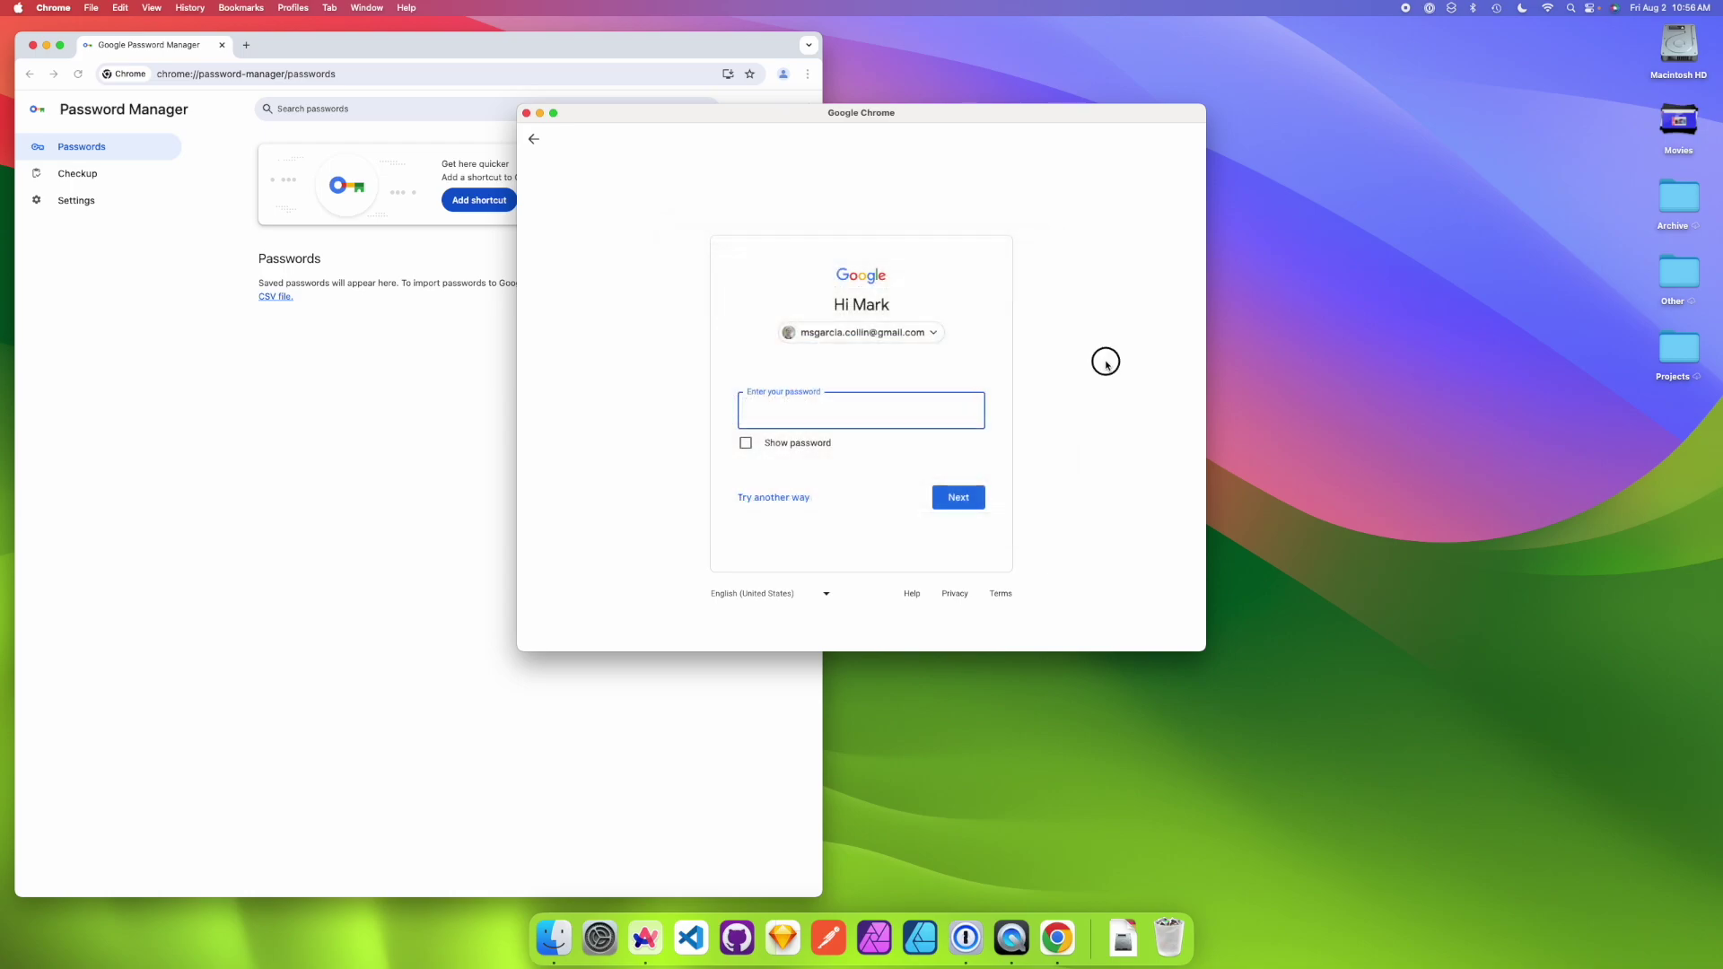
pyautogui.click(844, 405)
pyautogui.press('super+v')
pyautogui.click(969, 501)
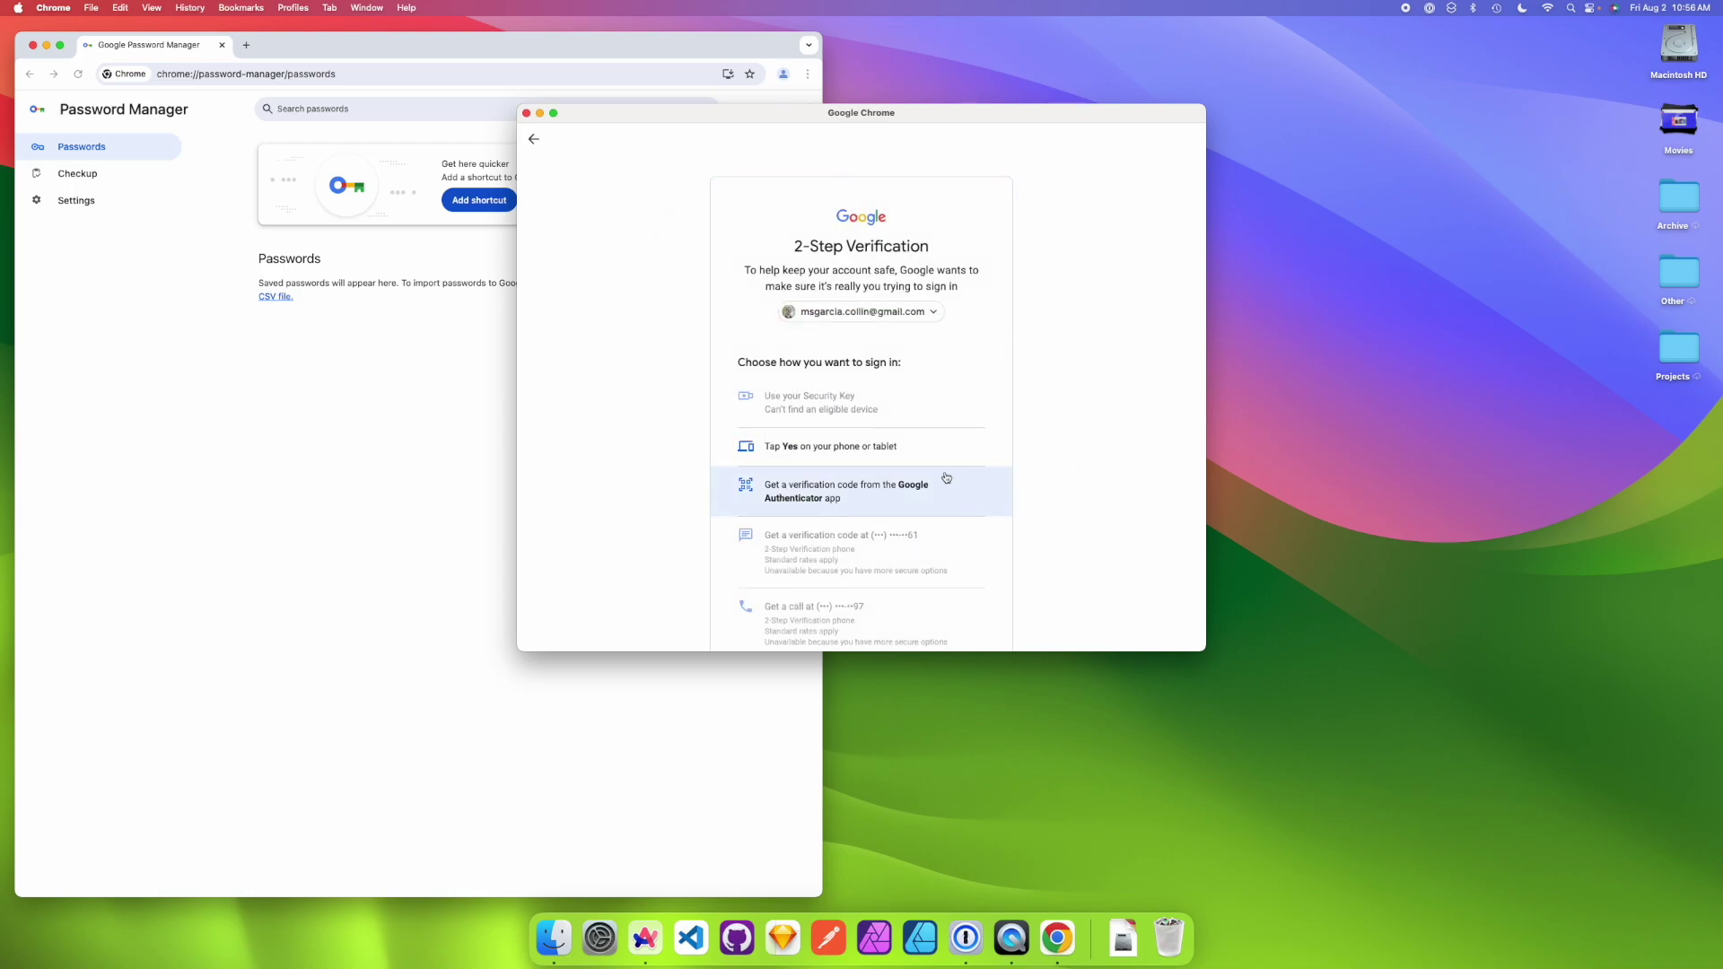
pyautogui.scroll(-1, 866, 449)
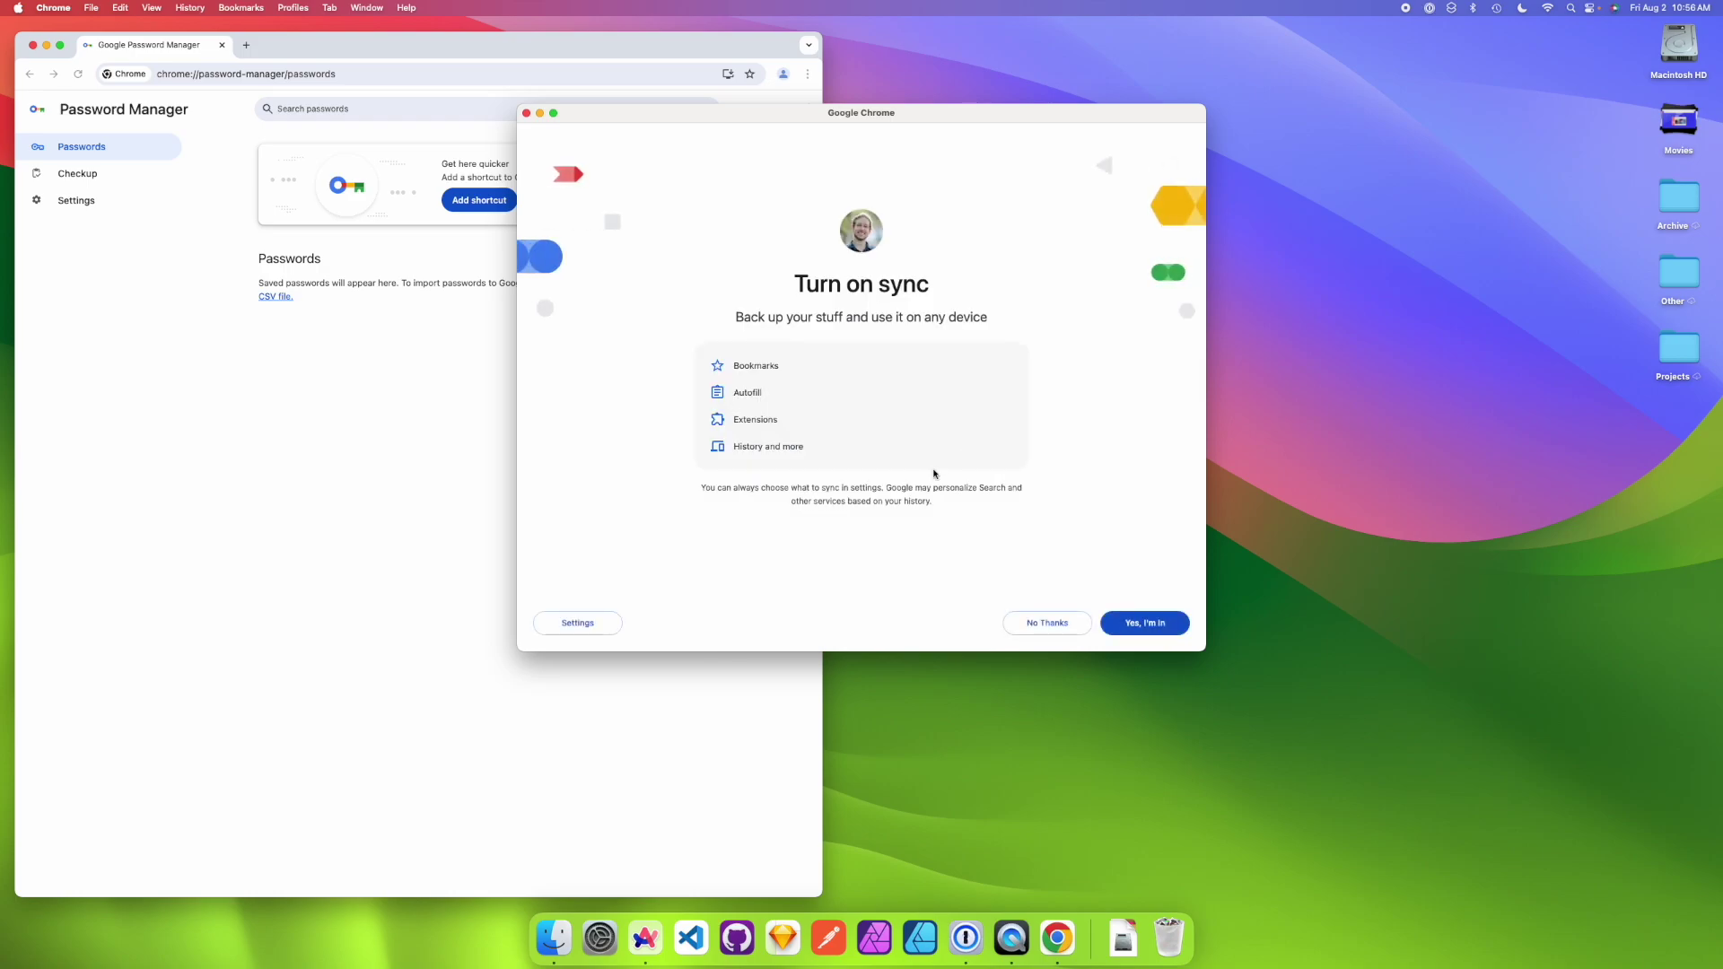
# - Skip sync, add '(Instructor)' to the profile name, finish, and move the window right
pyautogui.click(1050, 623)
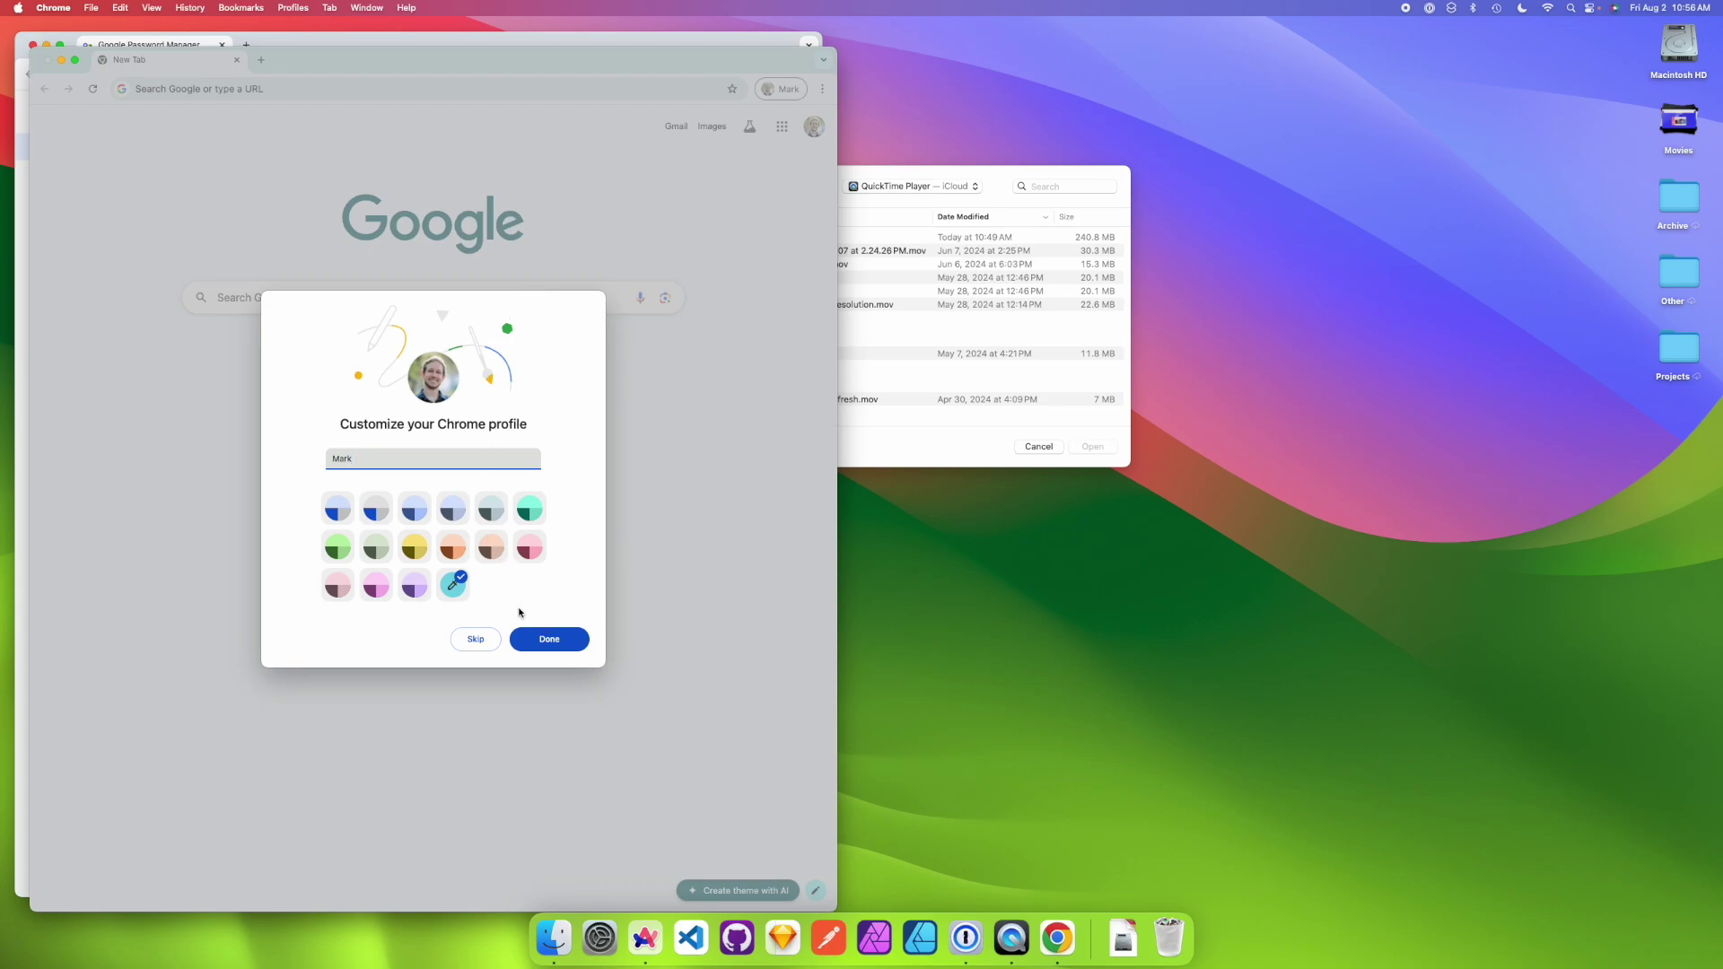
pyautogui.write('(Instructor)')
pyautogui.click(569, 639)
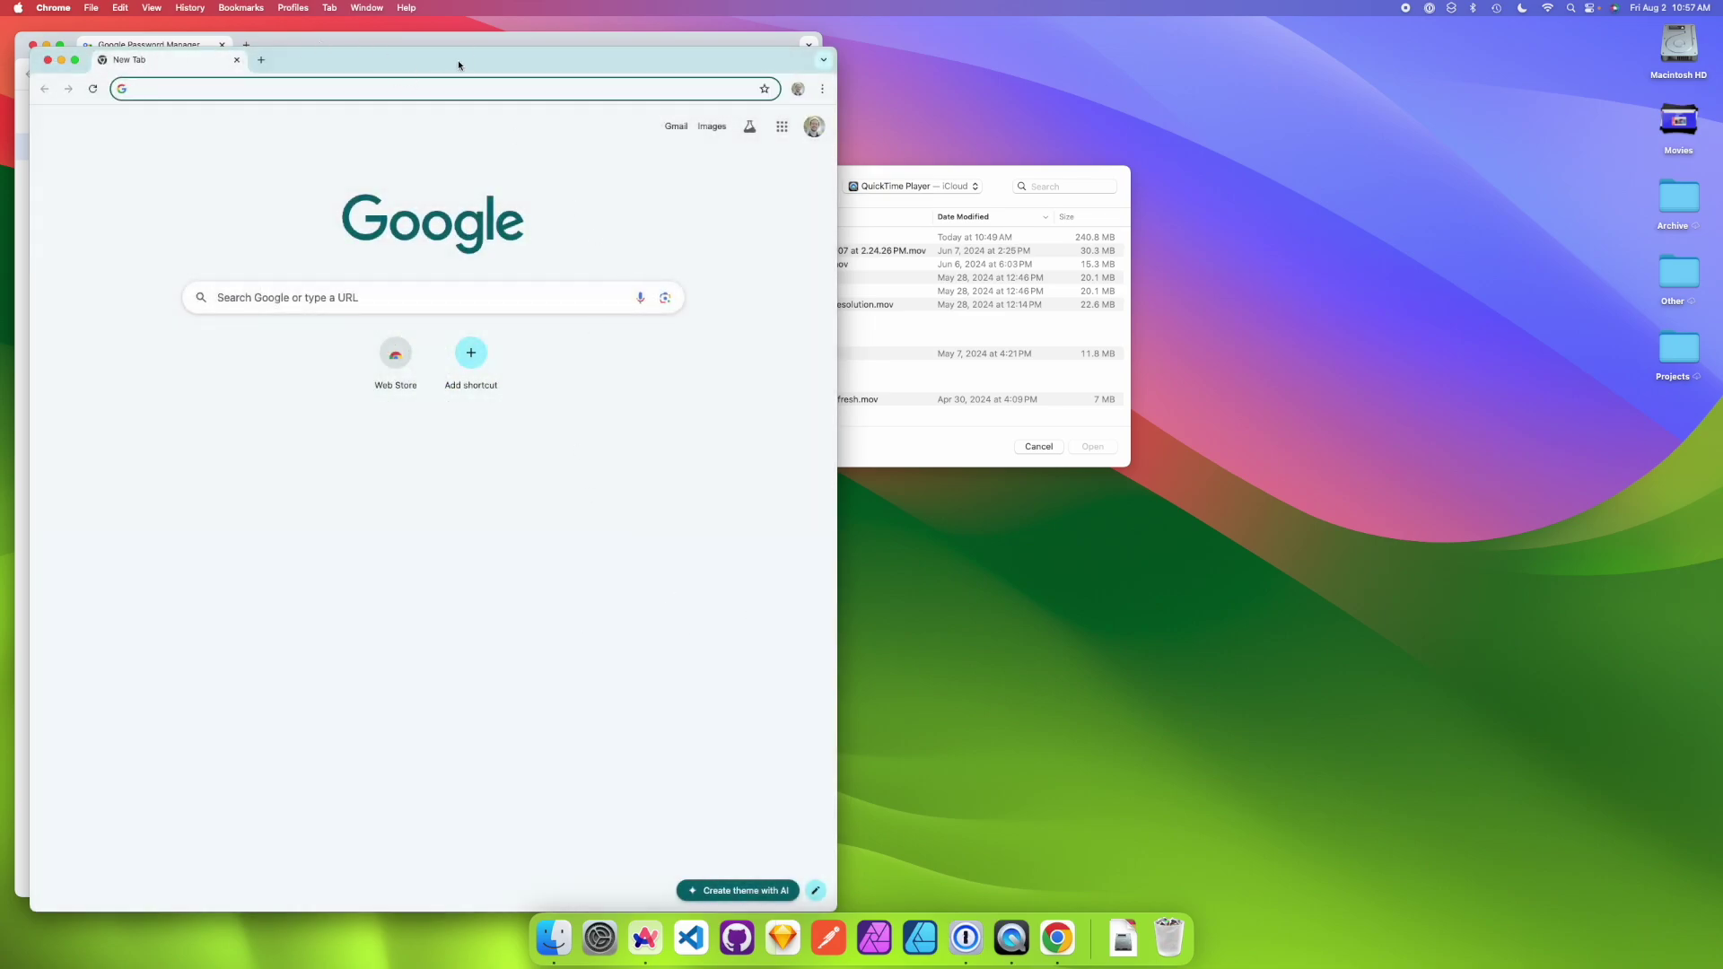
pyautogui.moveTo(457, 59); pyautogui.dragTo(1128, 50)
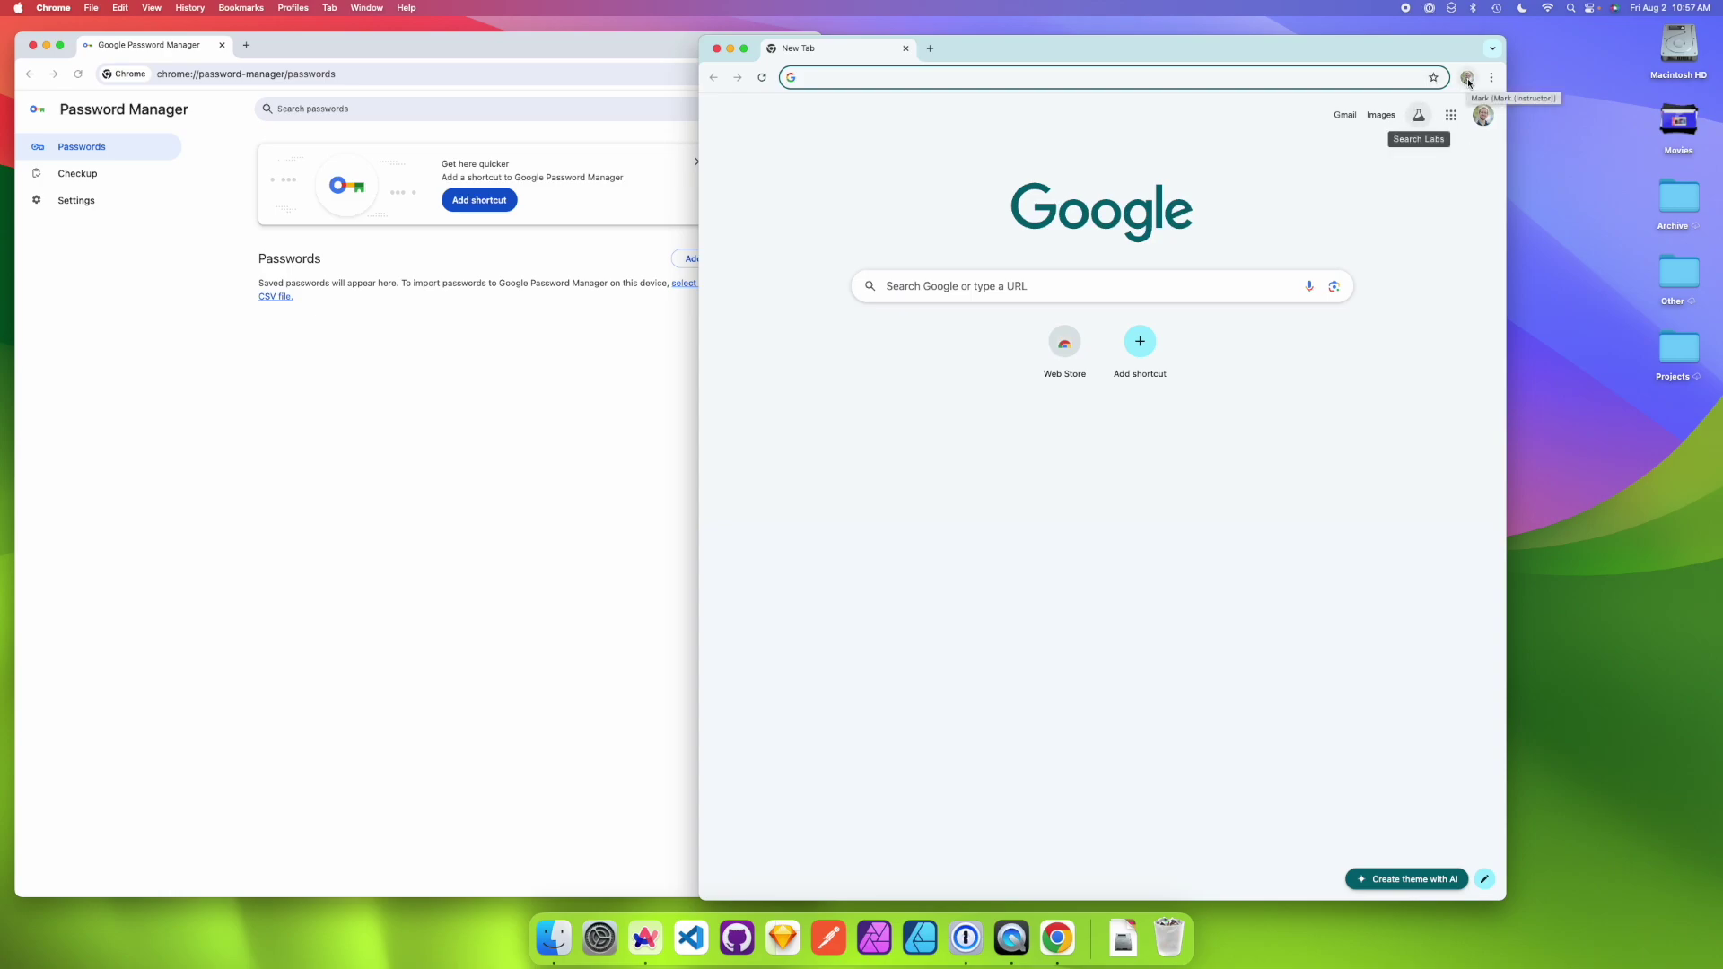
# - Open YouTube in the new profile and confirm which account it's signed into
pyautogui.click(1467, 79)
pyautogui.click(1467, 78)
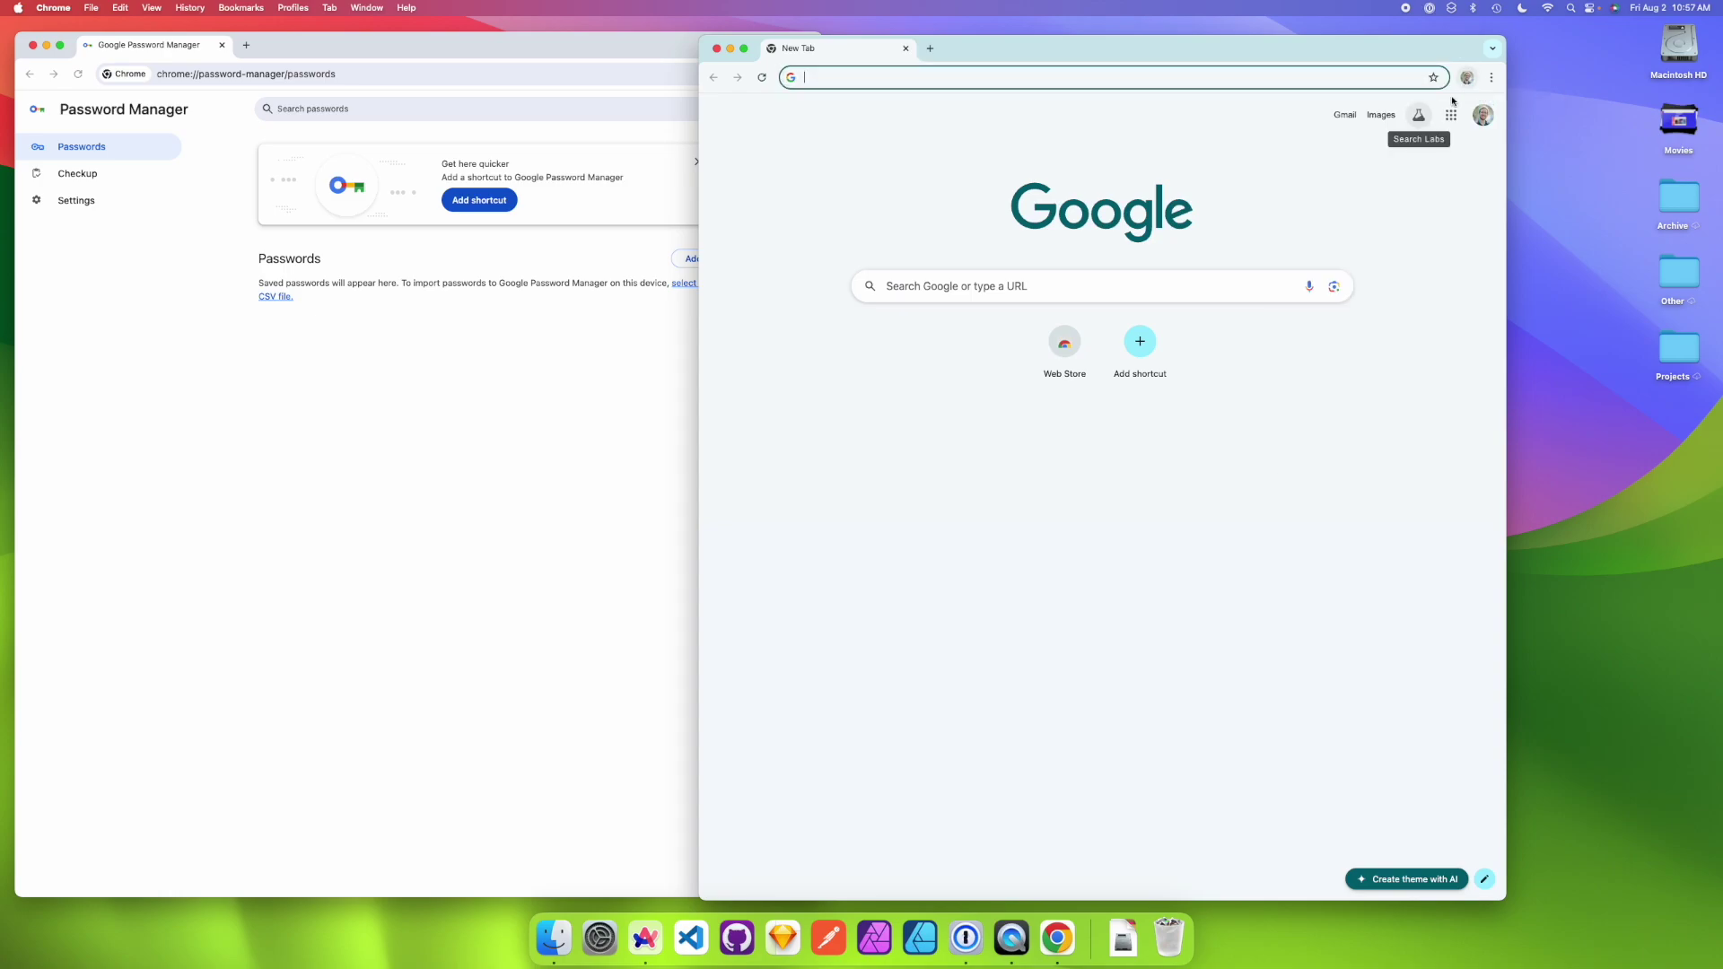
pyautogui.click(1450, 115)
pyautogui.click(1310, 314)
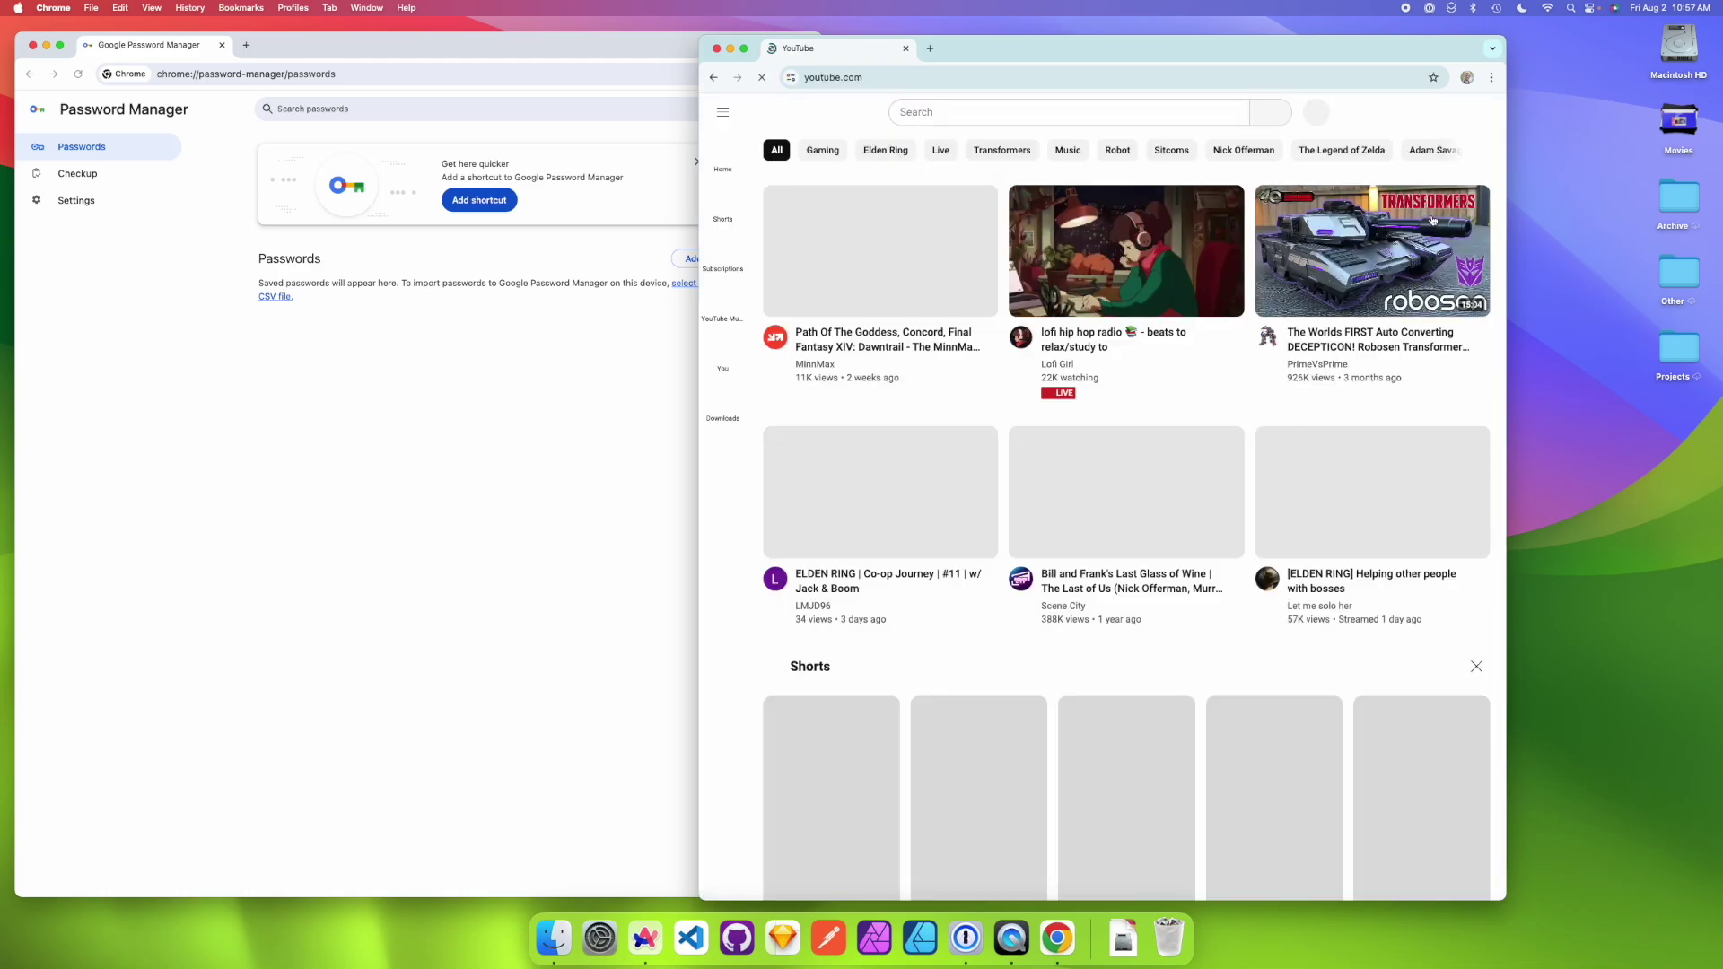
pyautogui.click(1473, 115)
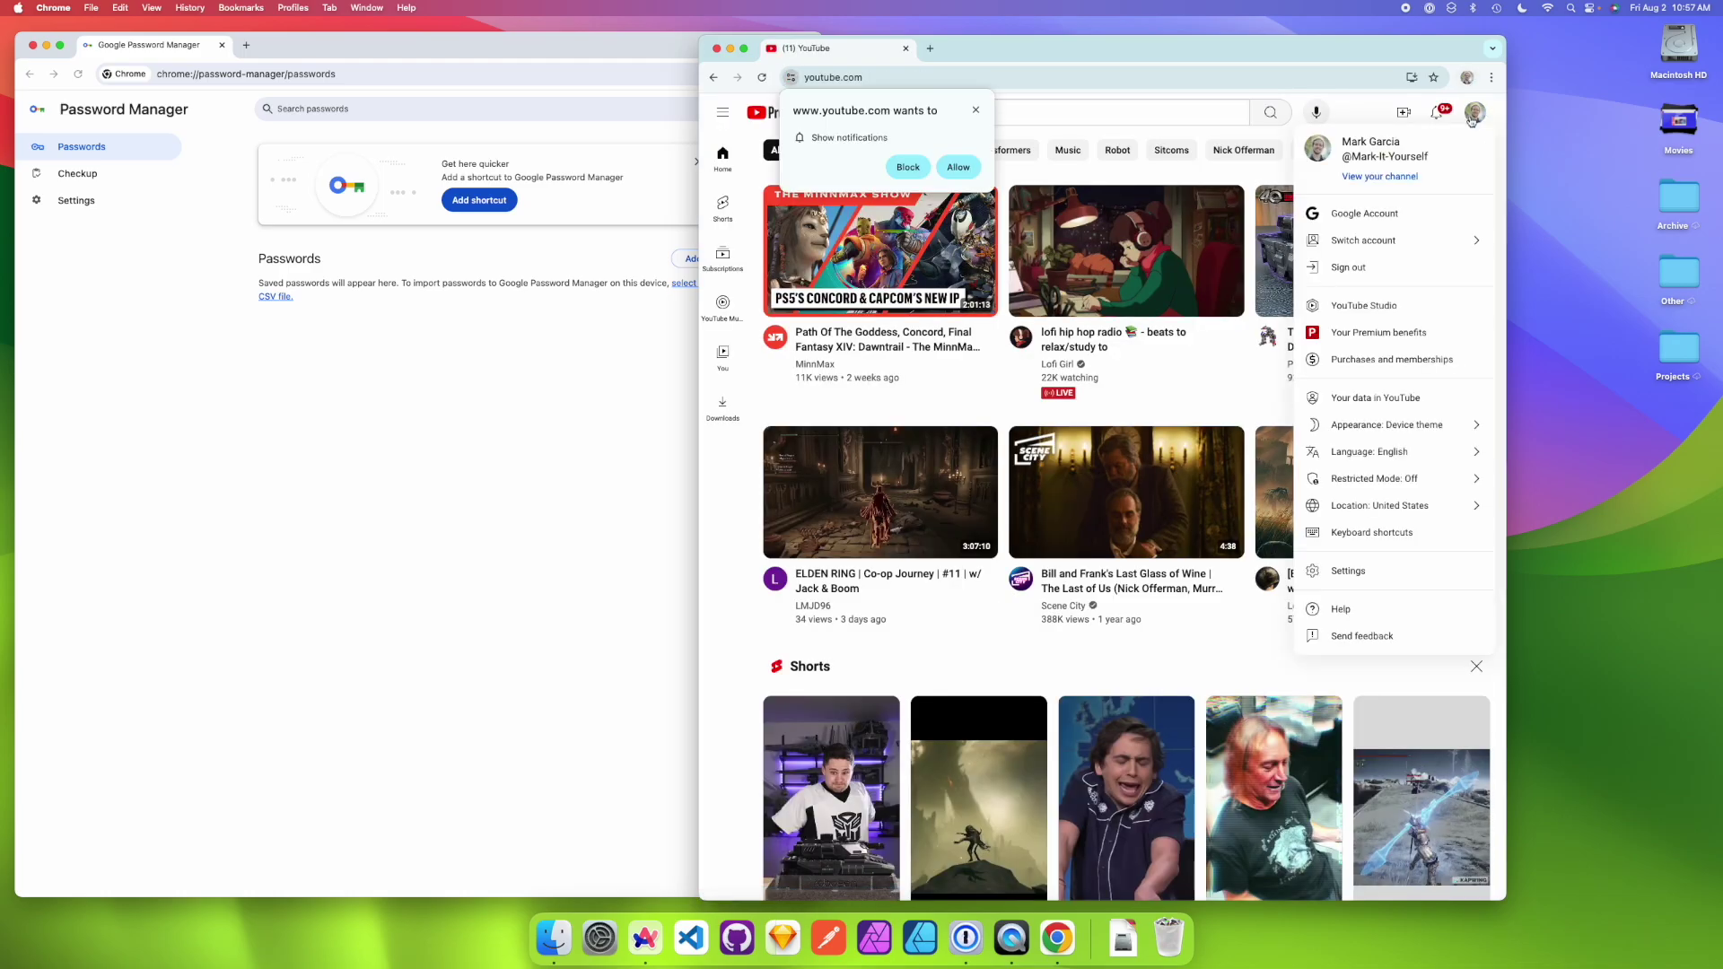
# - From the Person 1 Password Manager window, start adding another Chrome profile
pyautogui.click(538, 190)
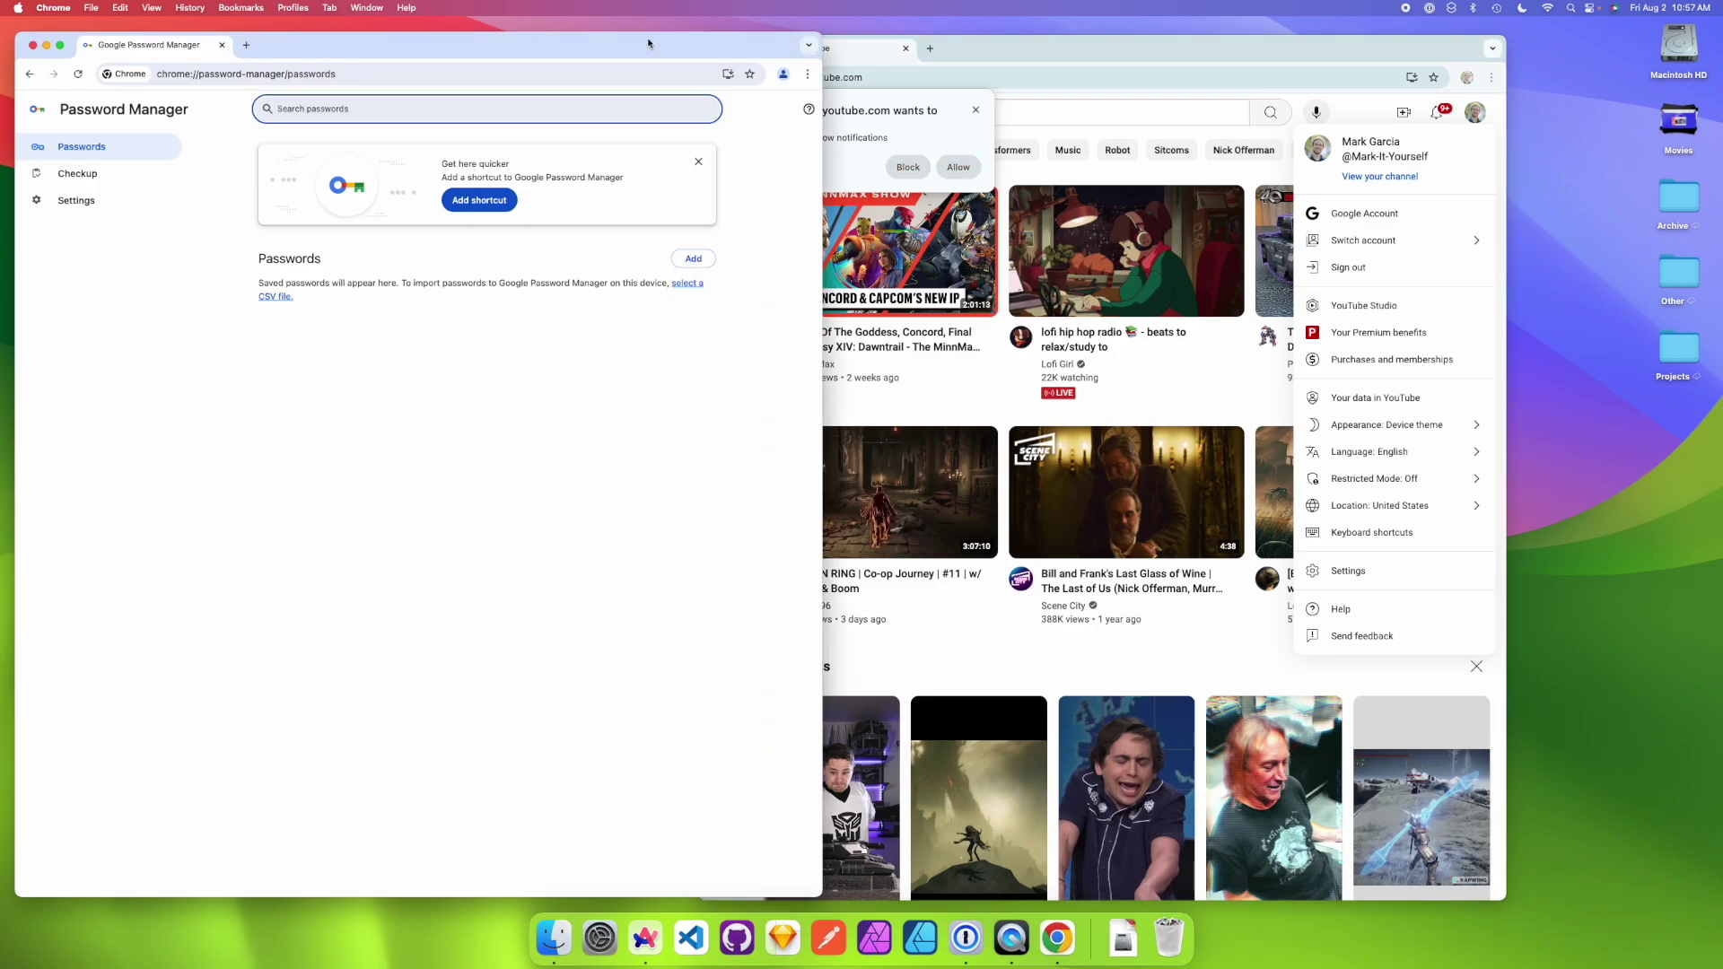
pyautogui.click(781, 75)
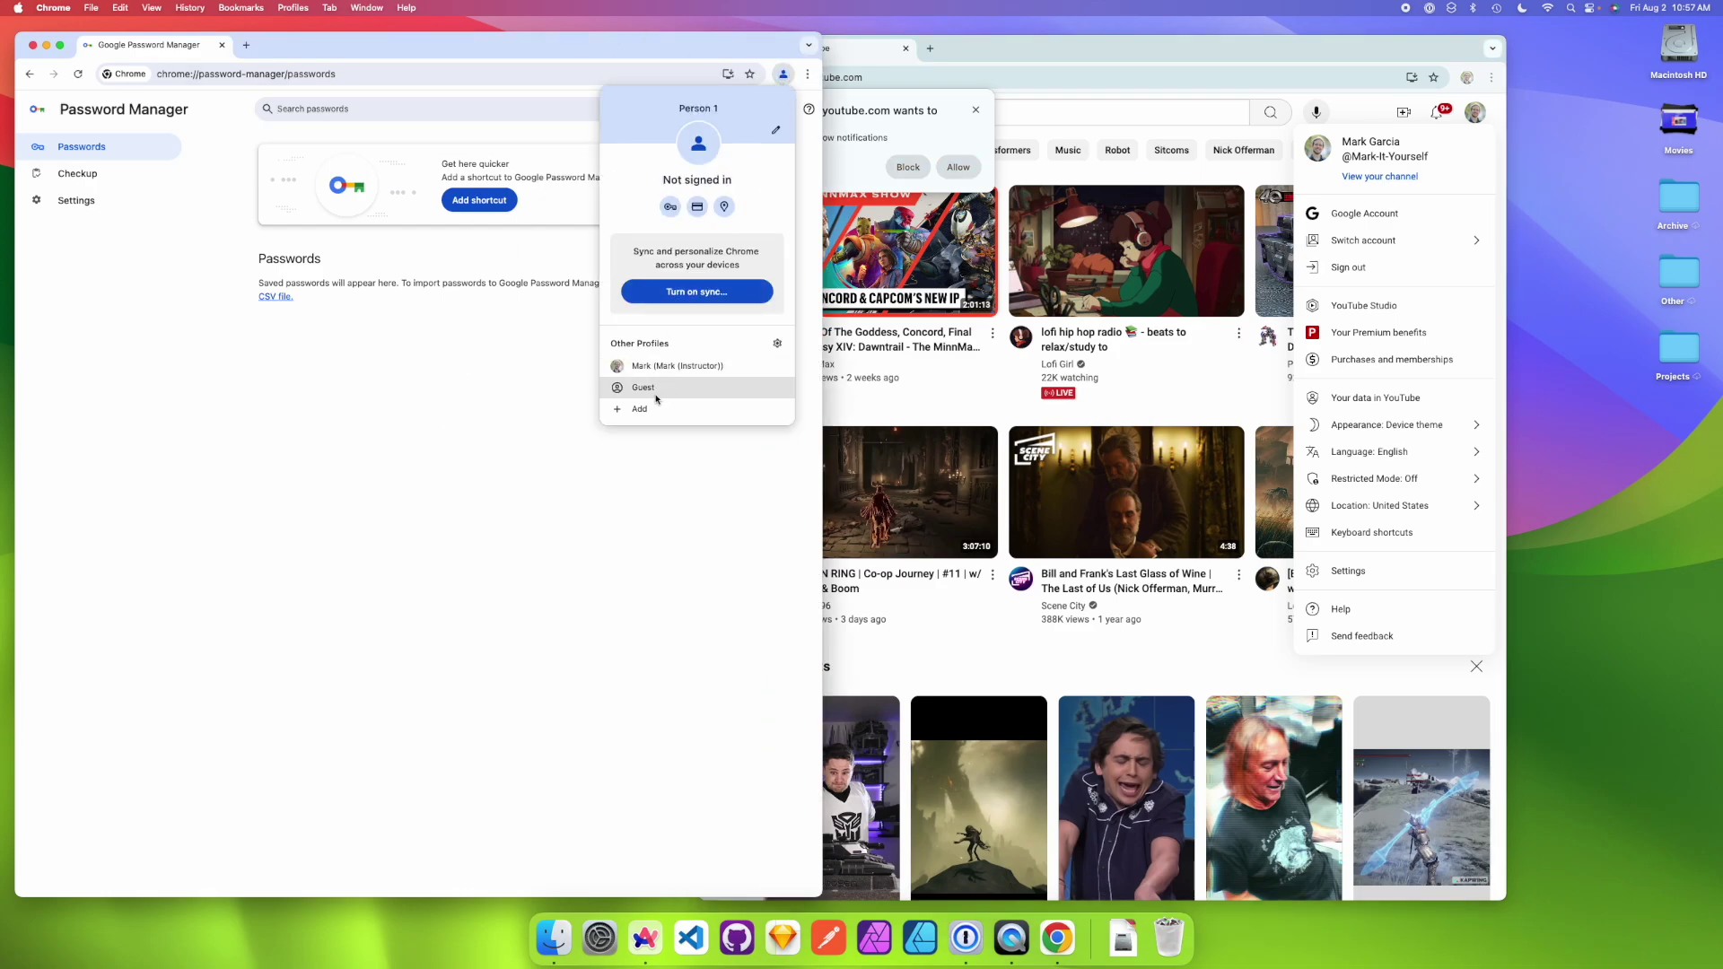
pyautogui.click(639, 408)
# - Sign the new profile into another Google account using an iCloud Keychain passkey, declining sync
pyautogui.click(848, 458)
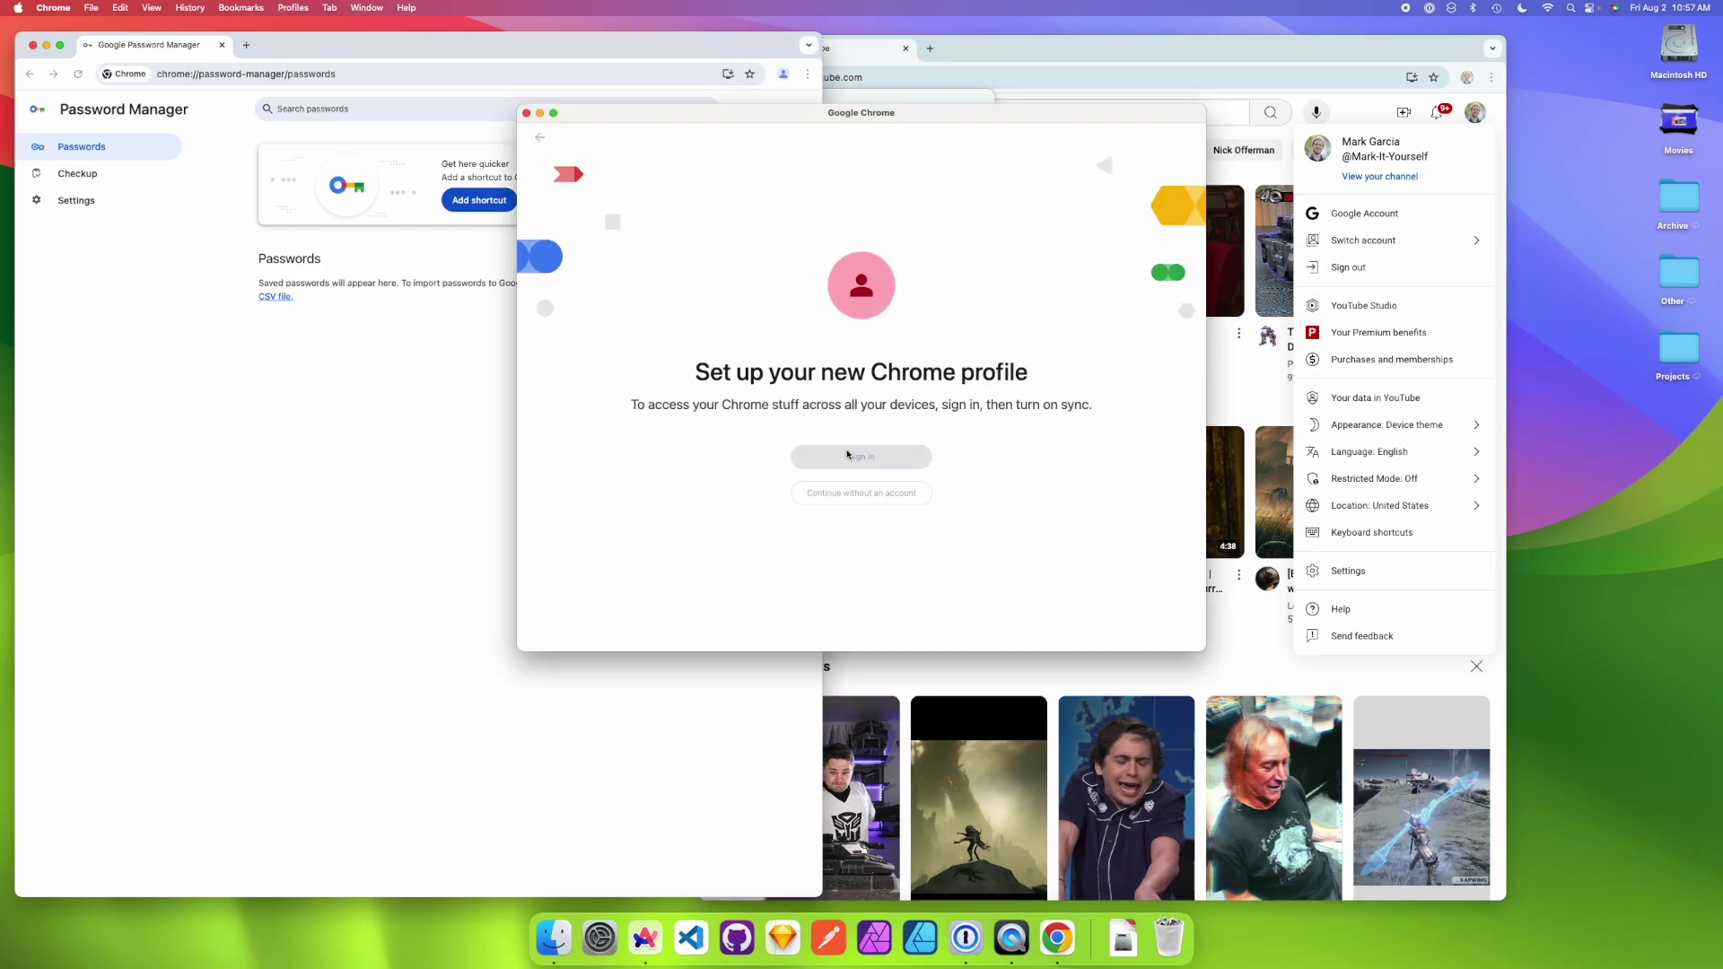
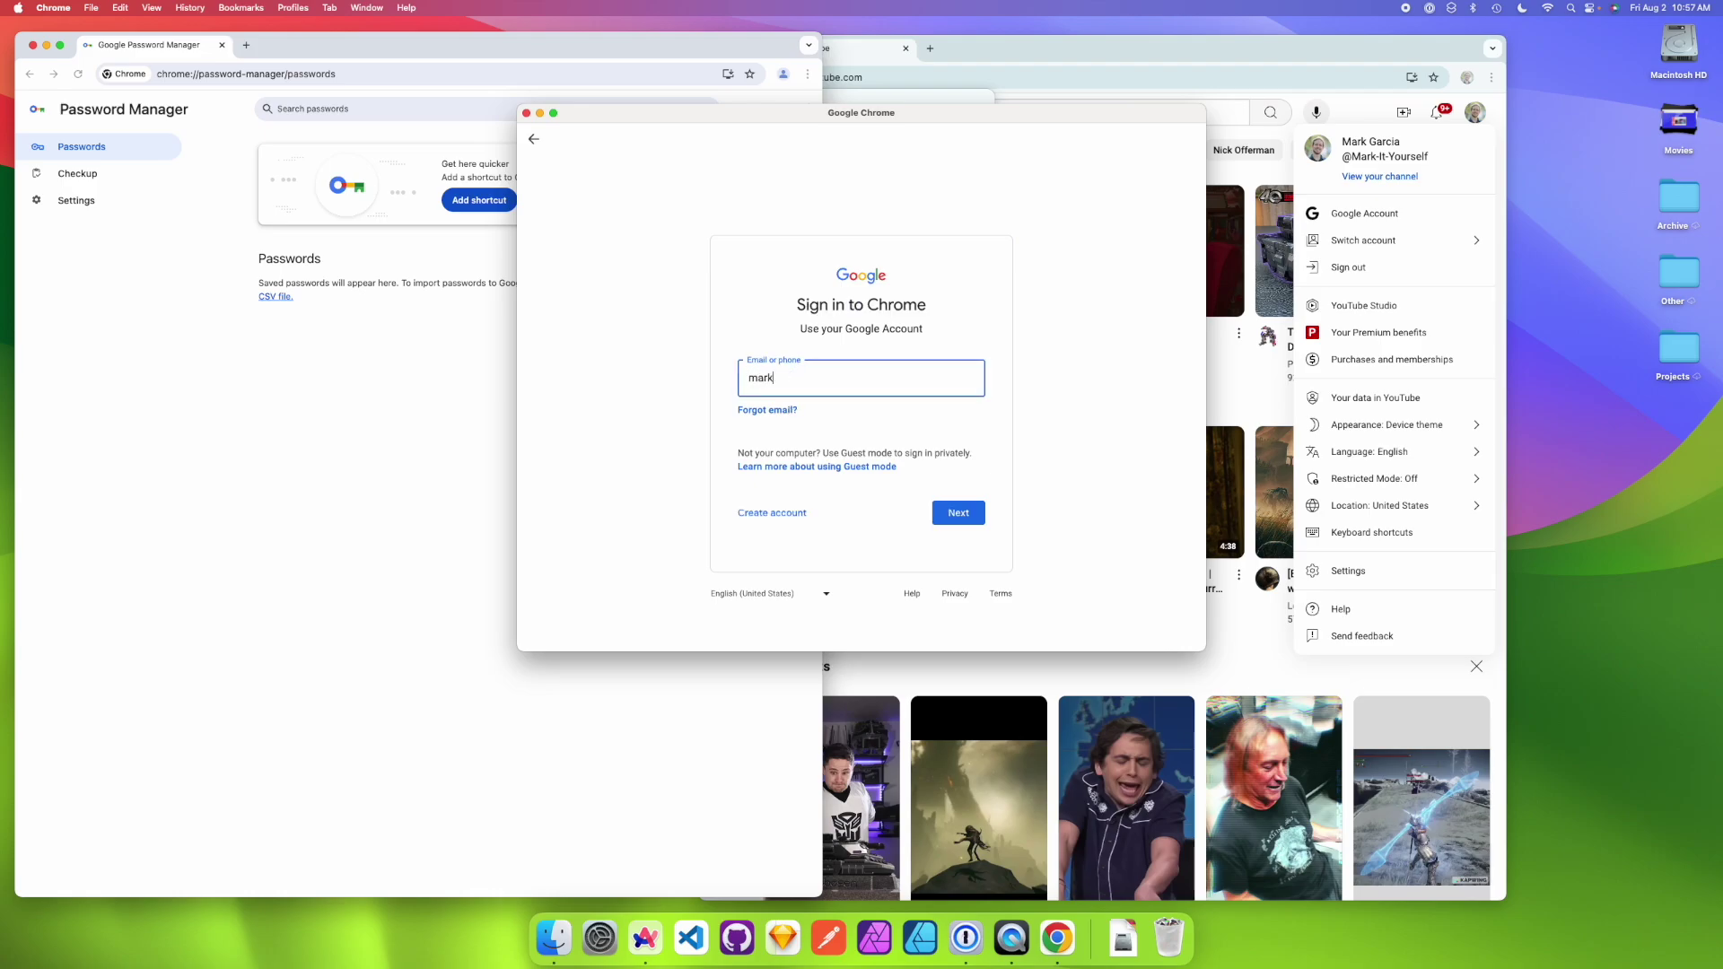
pyautogui.press('Return')
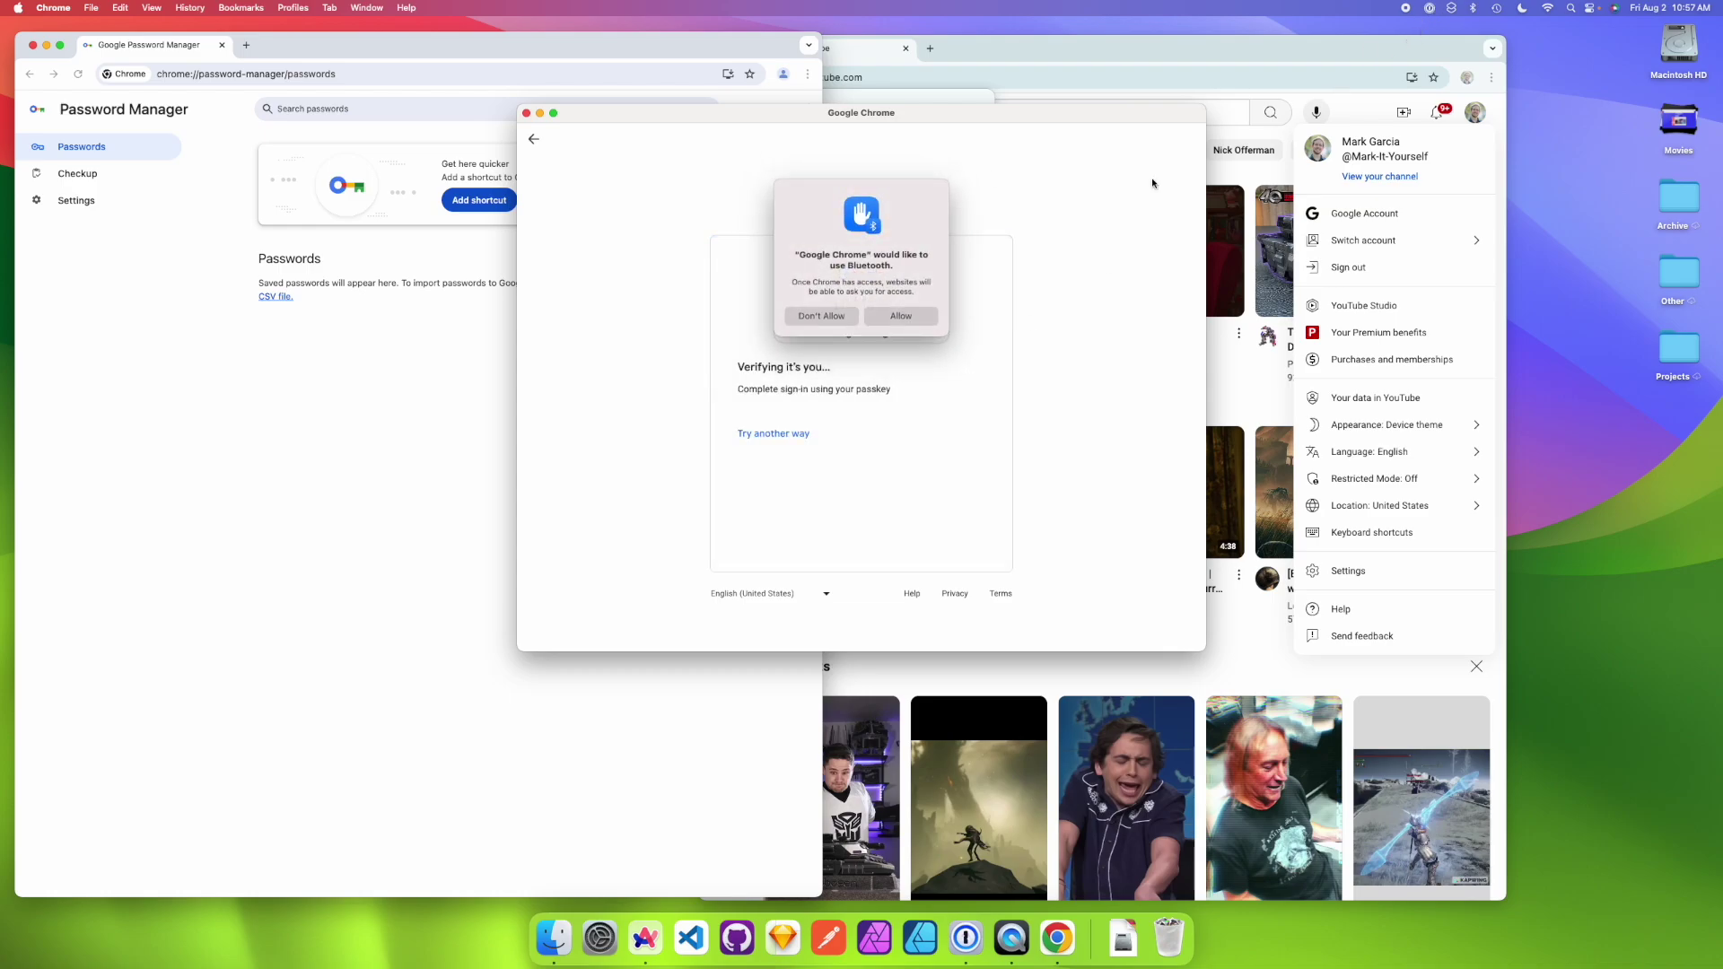
pyautogui.click(902, 316)
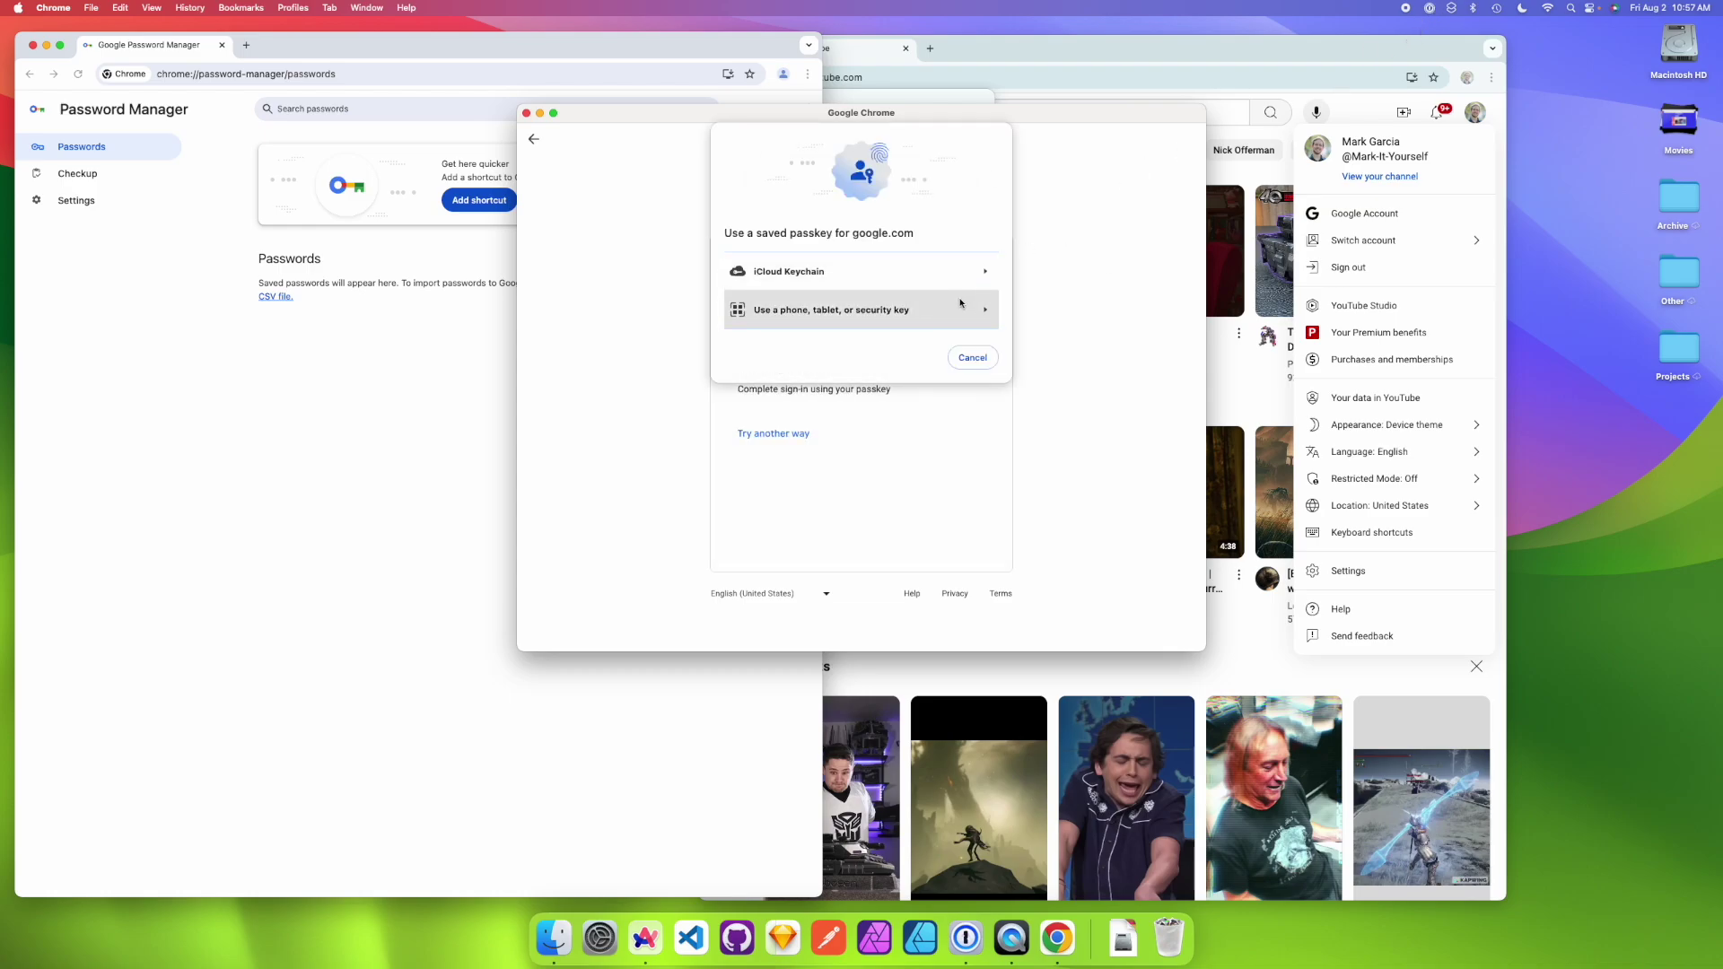
pyautogui.click(869, 272)
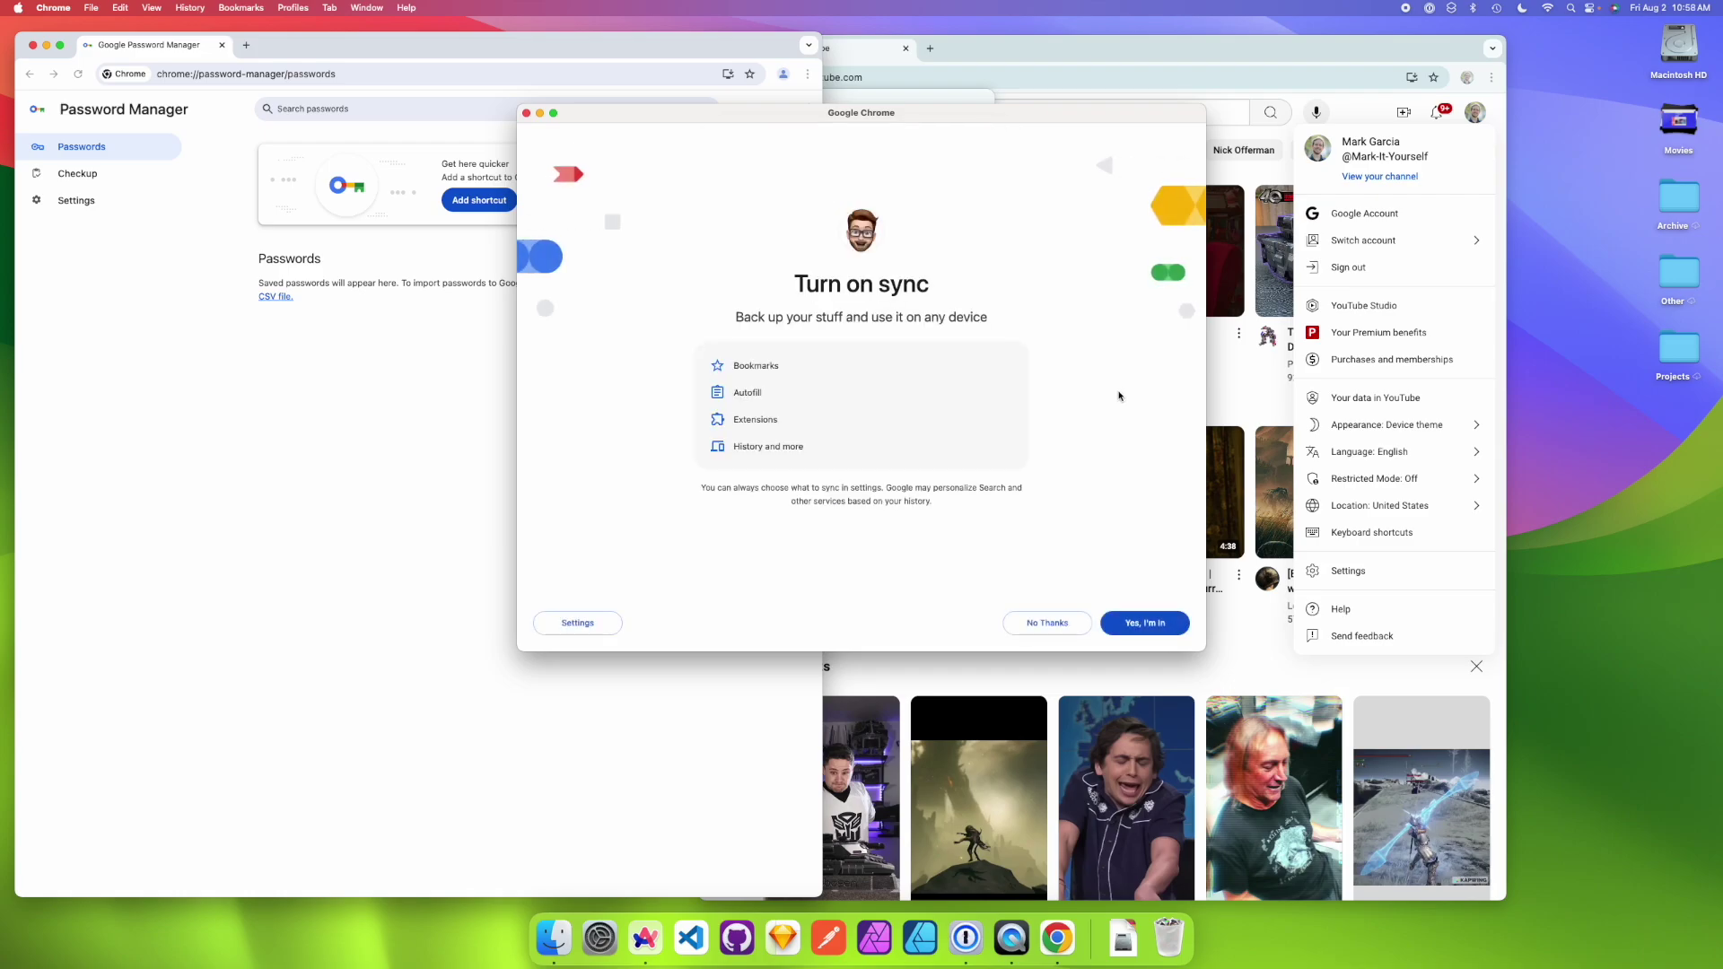
pyautogui.click(1041, 624)
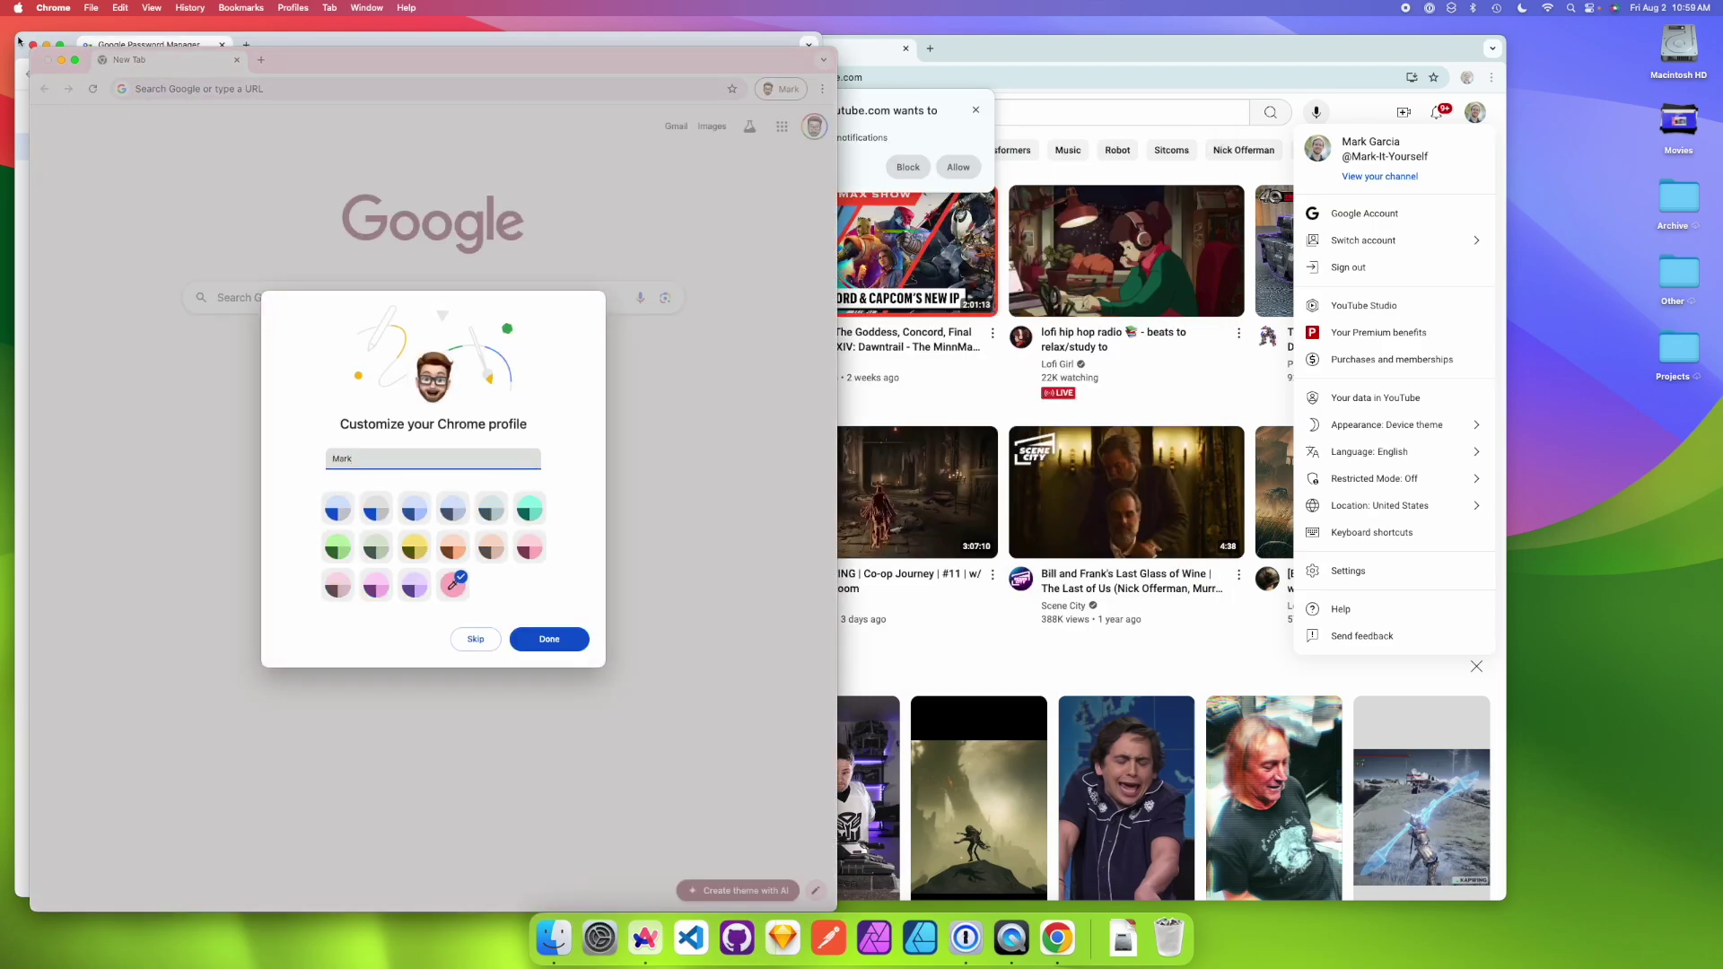
# - Finish customizing the profile, check its Google account, and open YouTube in it
pyautogui.click(33, 43)
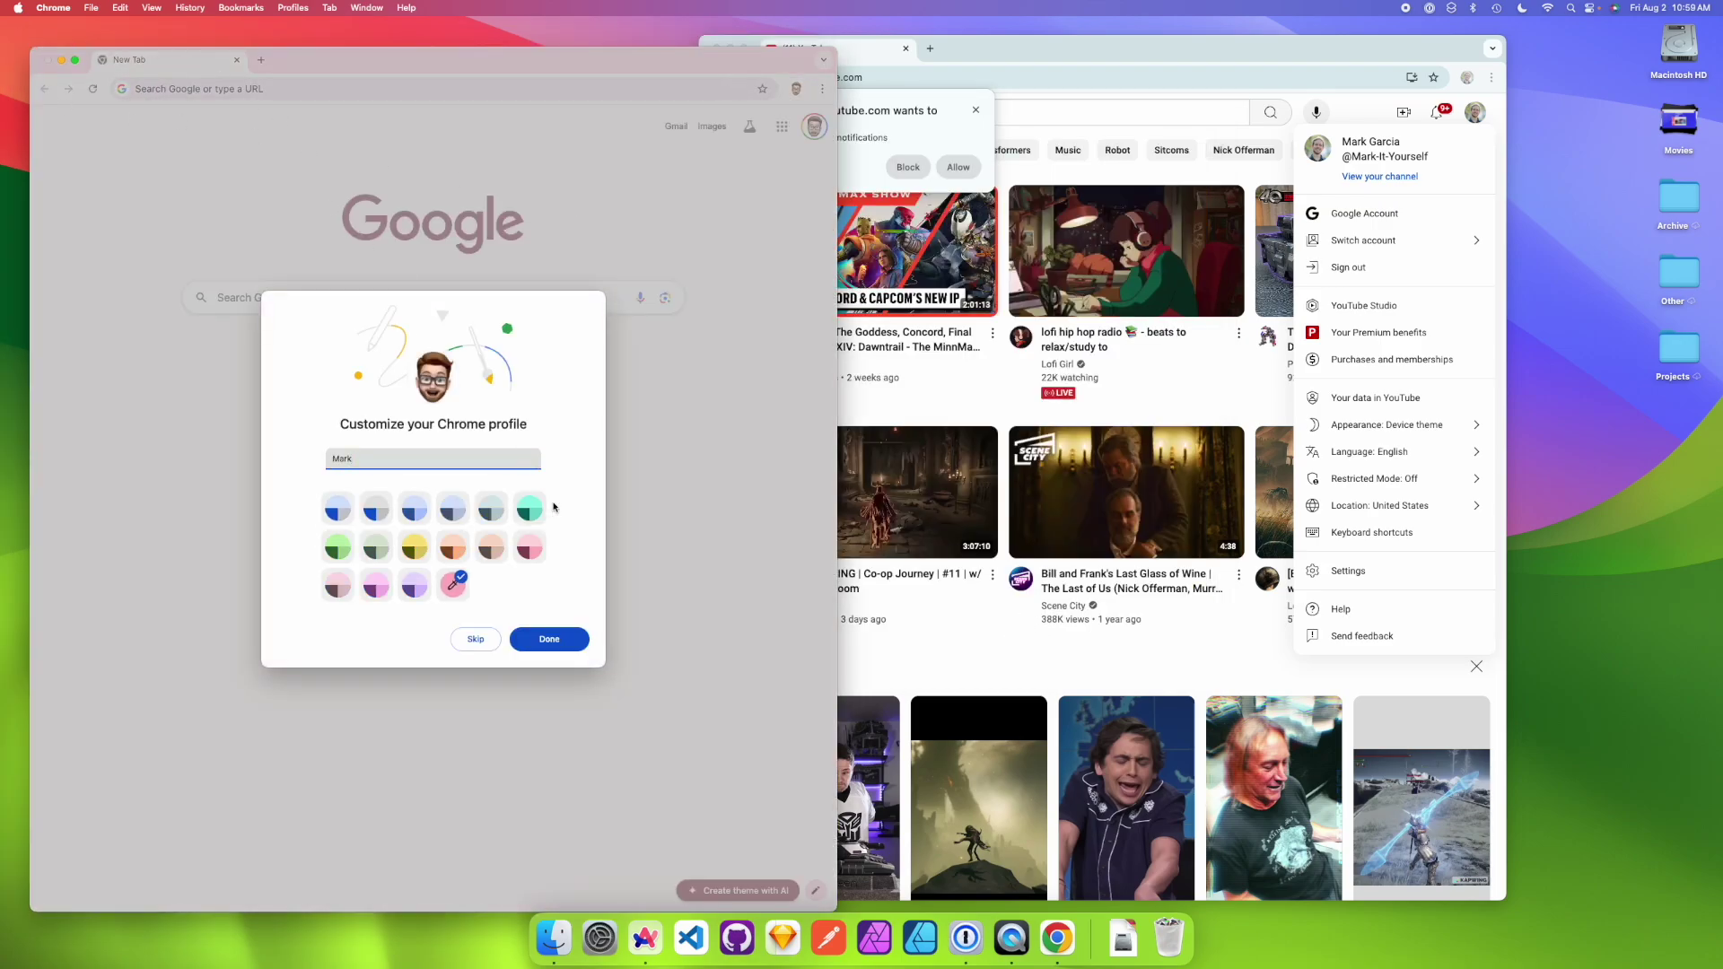
pyautogui.click(550, 639)
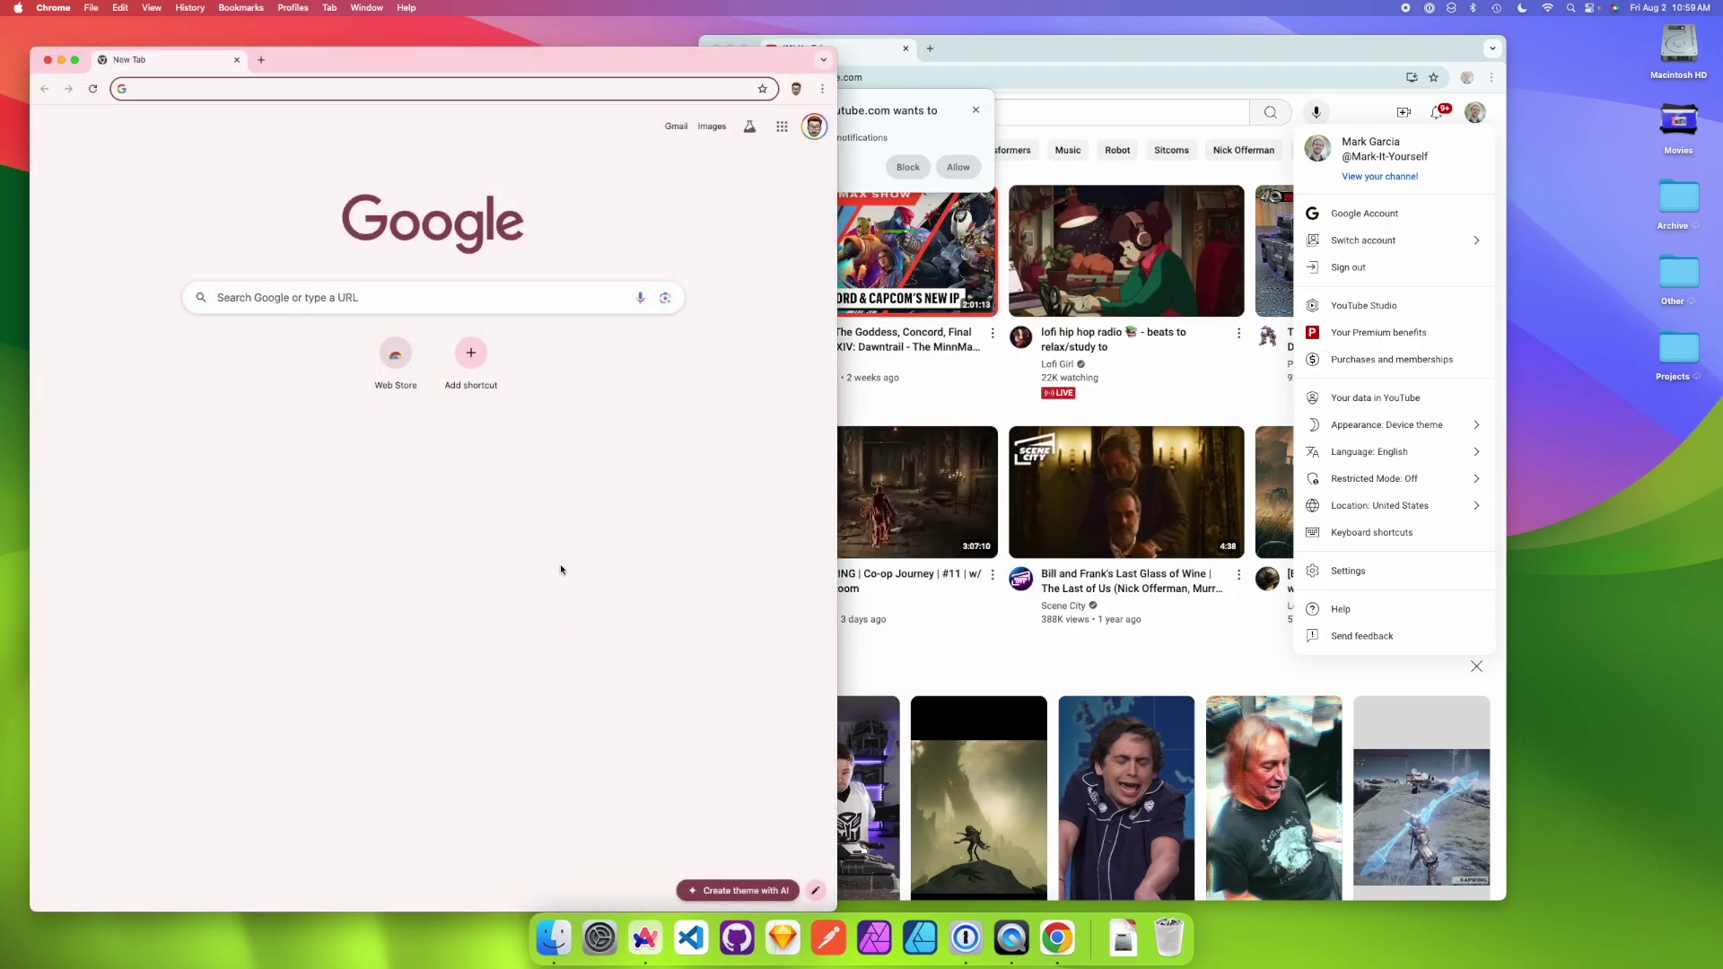
pyautogui.click(813, 128)
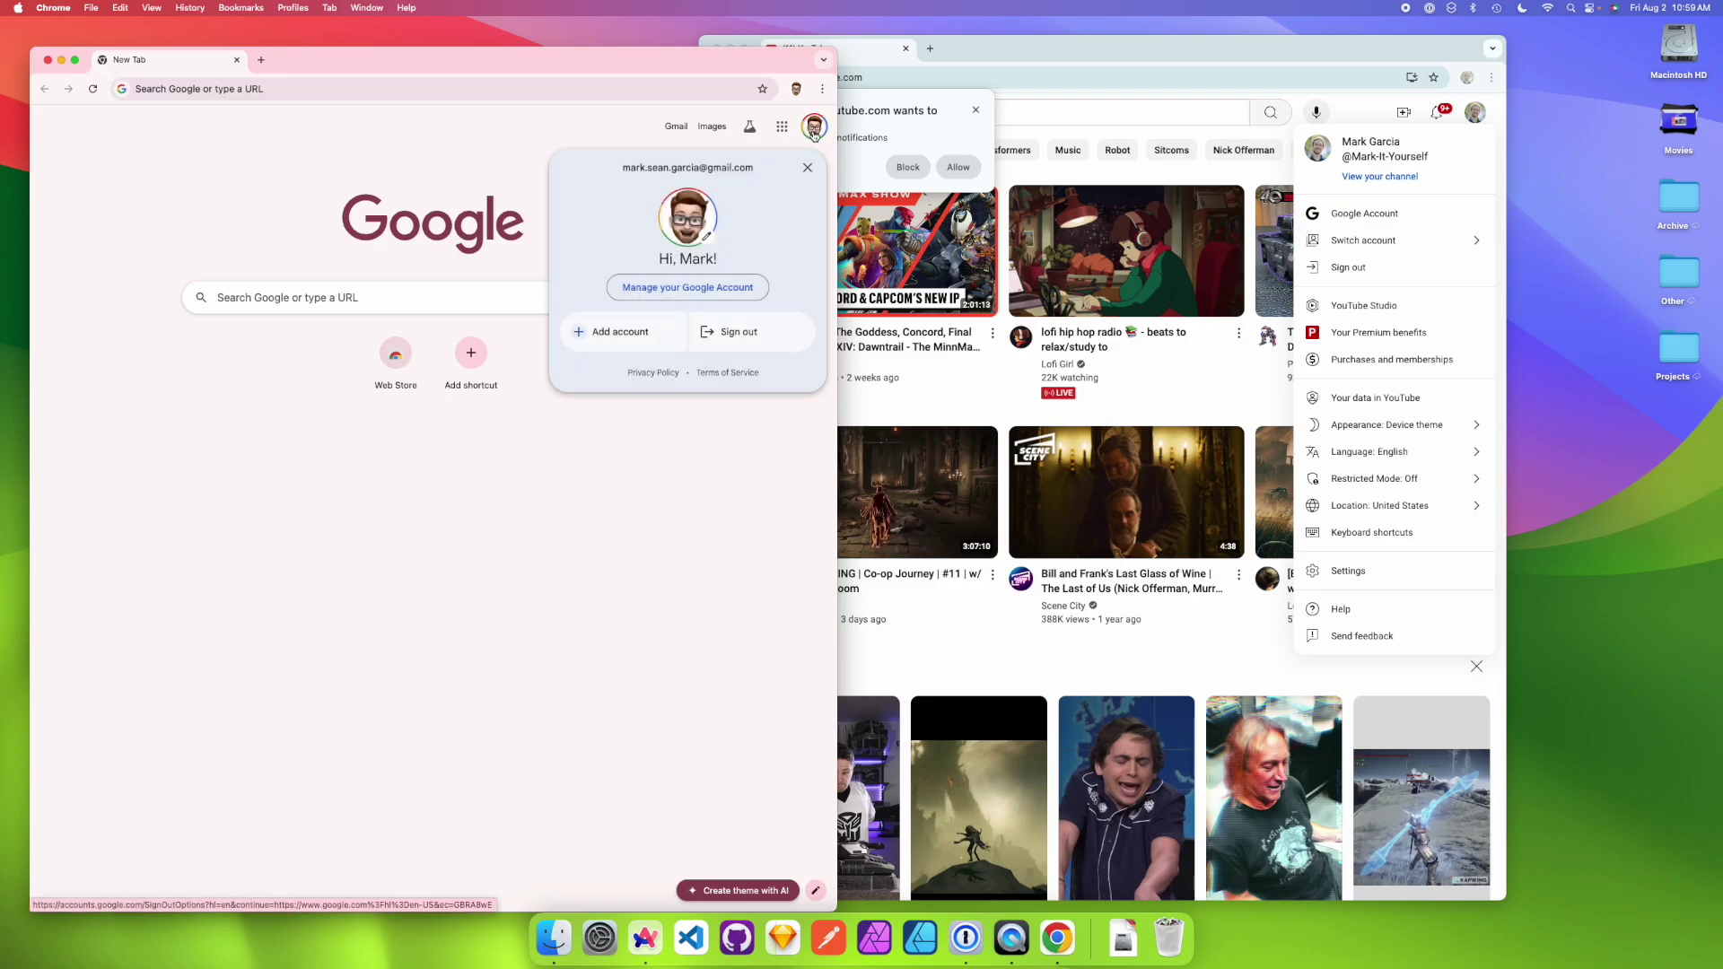
pyautogui.click(814, 133)
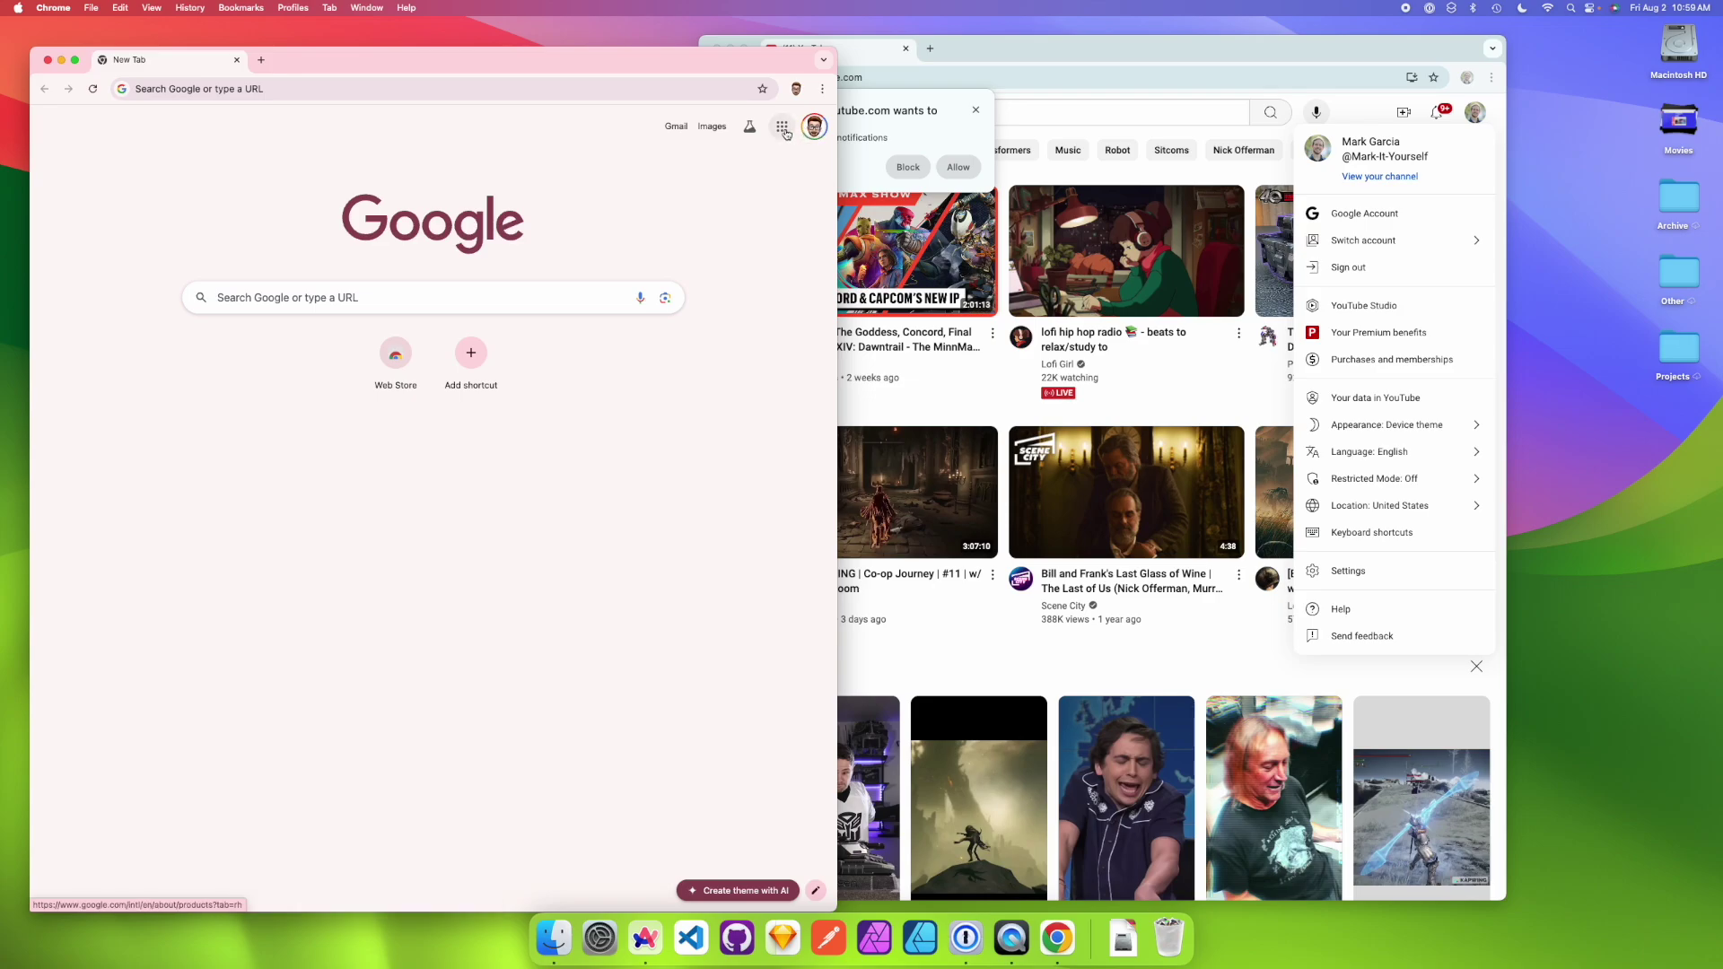
pyautogui.click(783, 127)
pyautogui.click(646, 262)
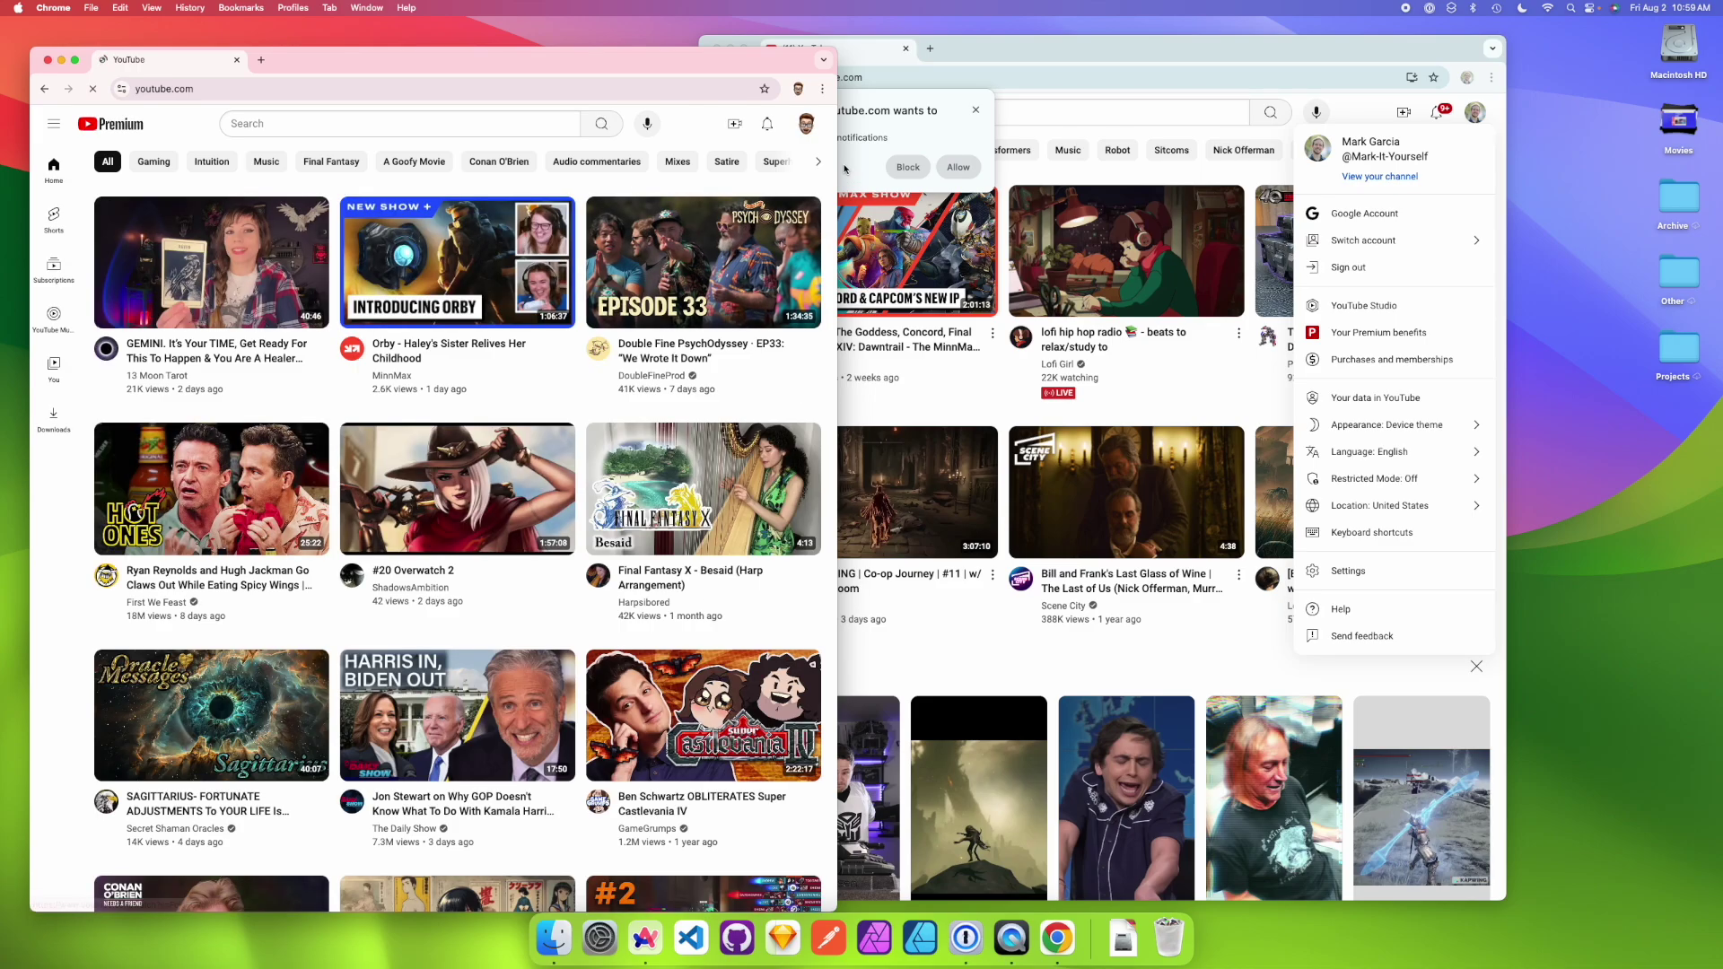
# - Close all Chrome windows and dismiss the notification prompt and QuickTime open dialog
pyautogui.click(47, 61)
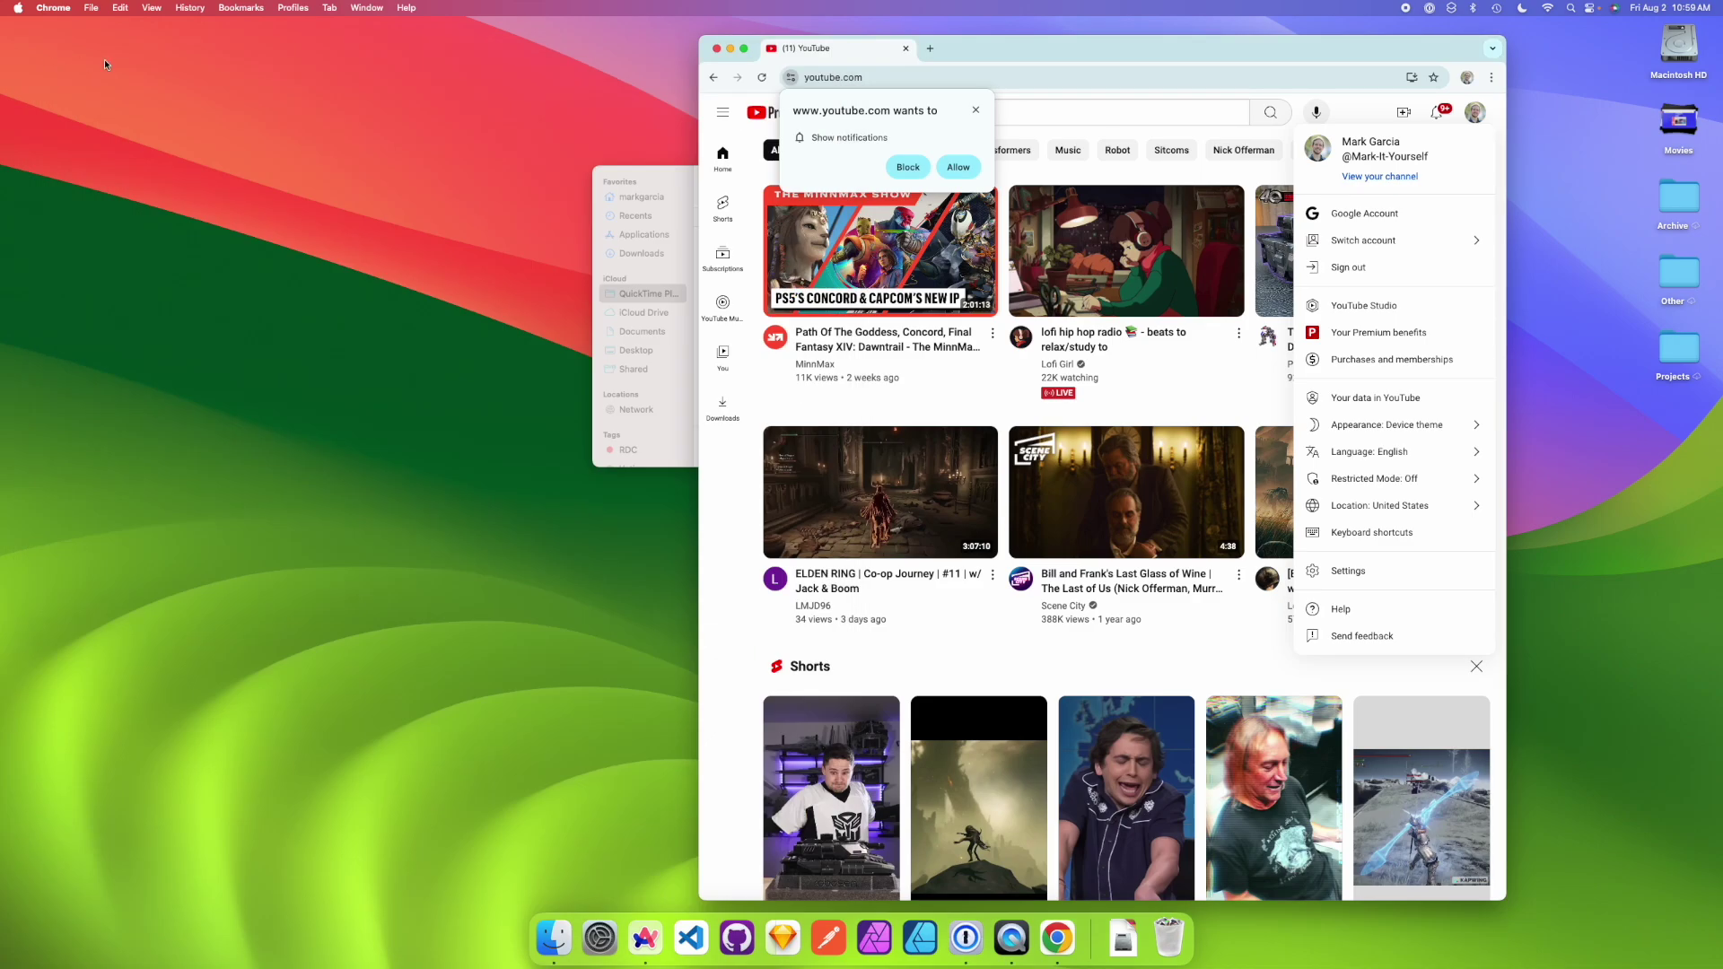
pyautogui.click(975, 109)
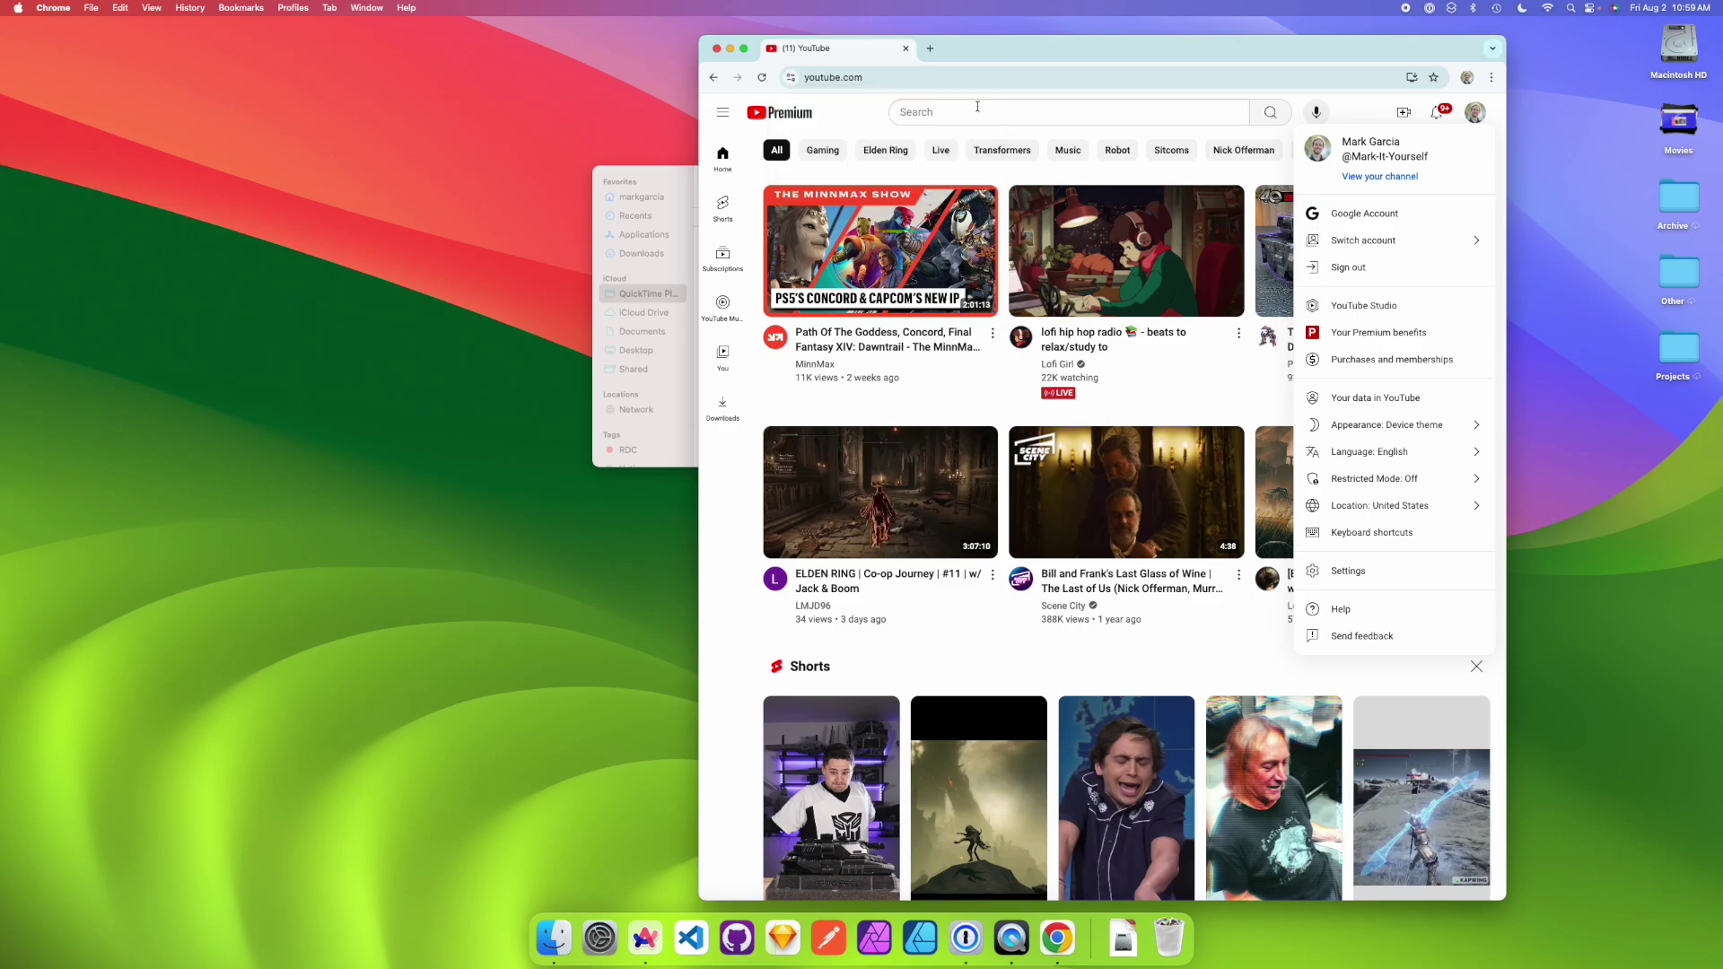
pyautogui.click(1491, 117)
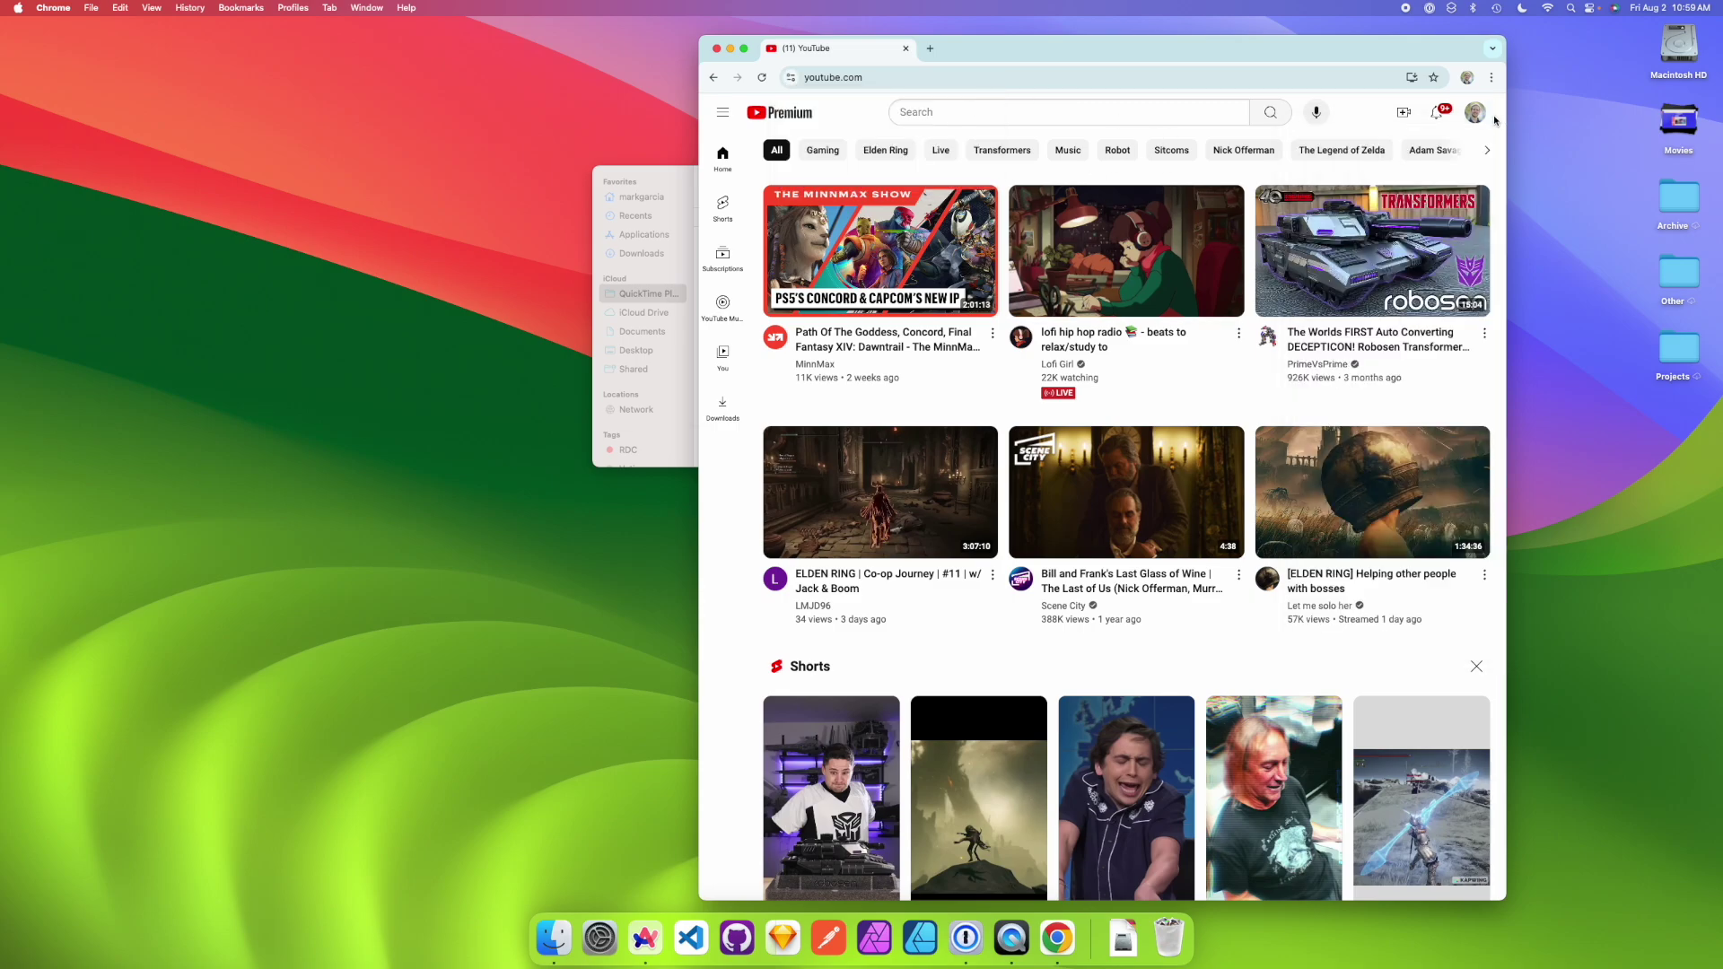
pyautogui.click(716, 48)
pyautogui.click(1038, 446)
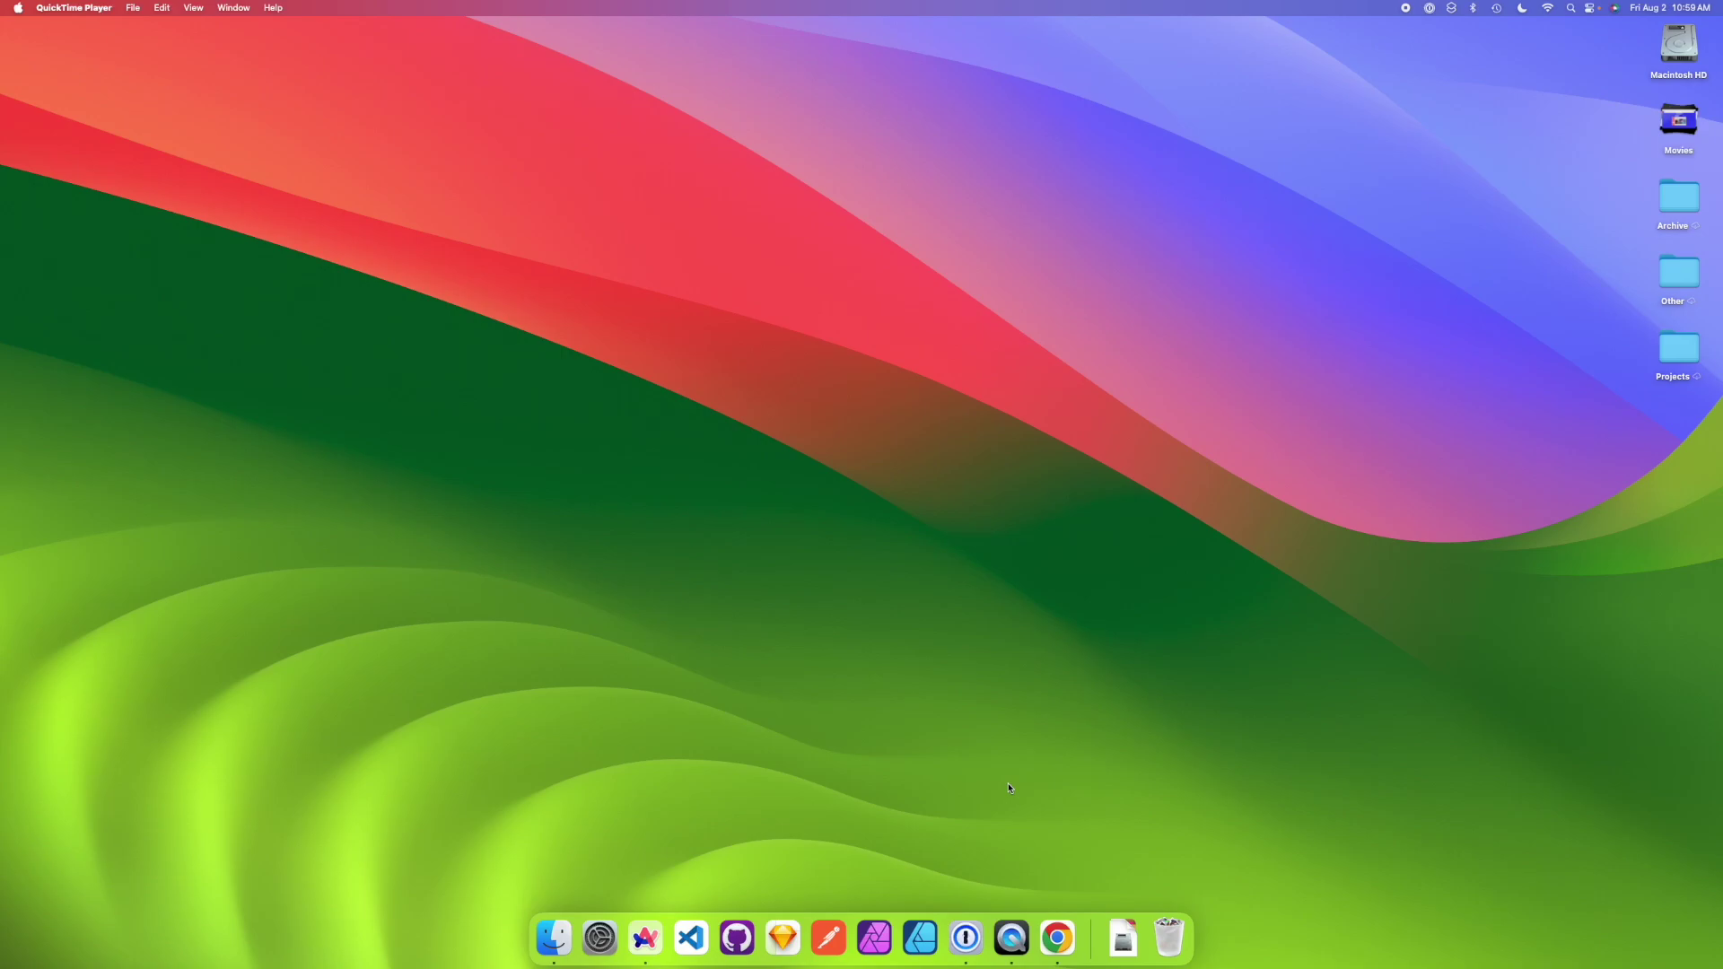
# - Switch back to the full-screen Arc window showing its Profiles settings
pyautogui.hotkey('ctrl', 'Right')
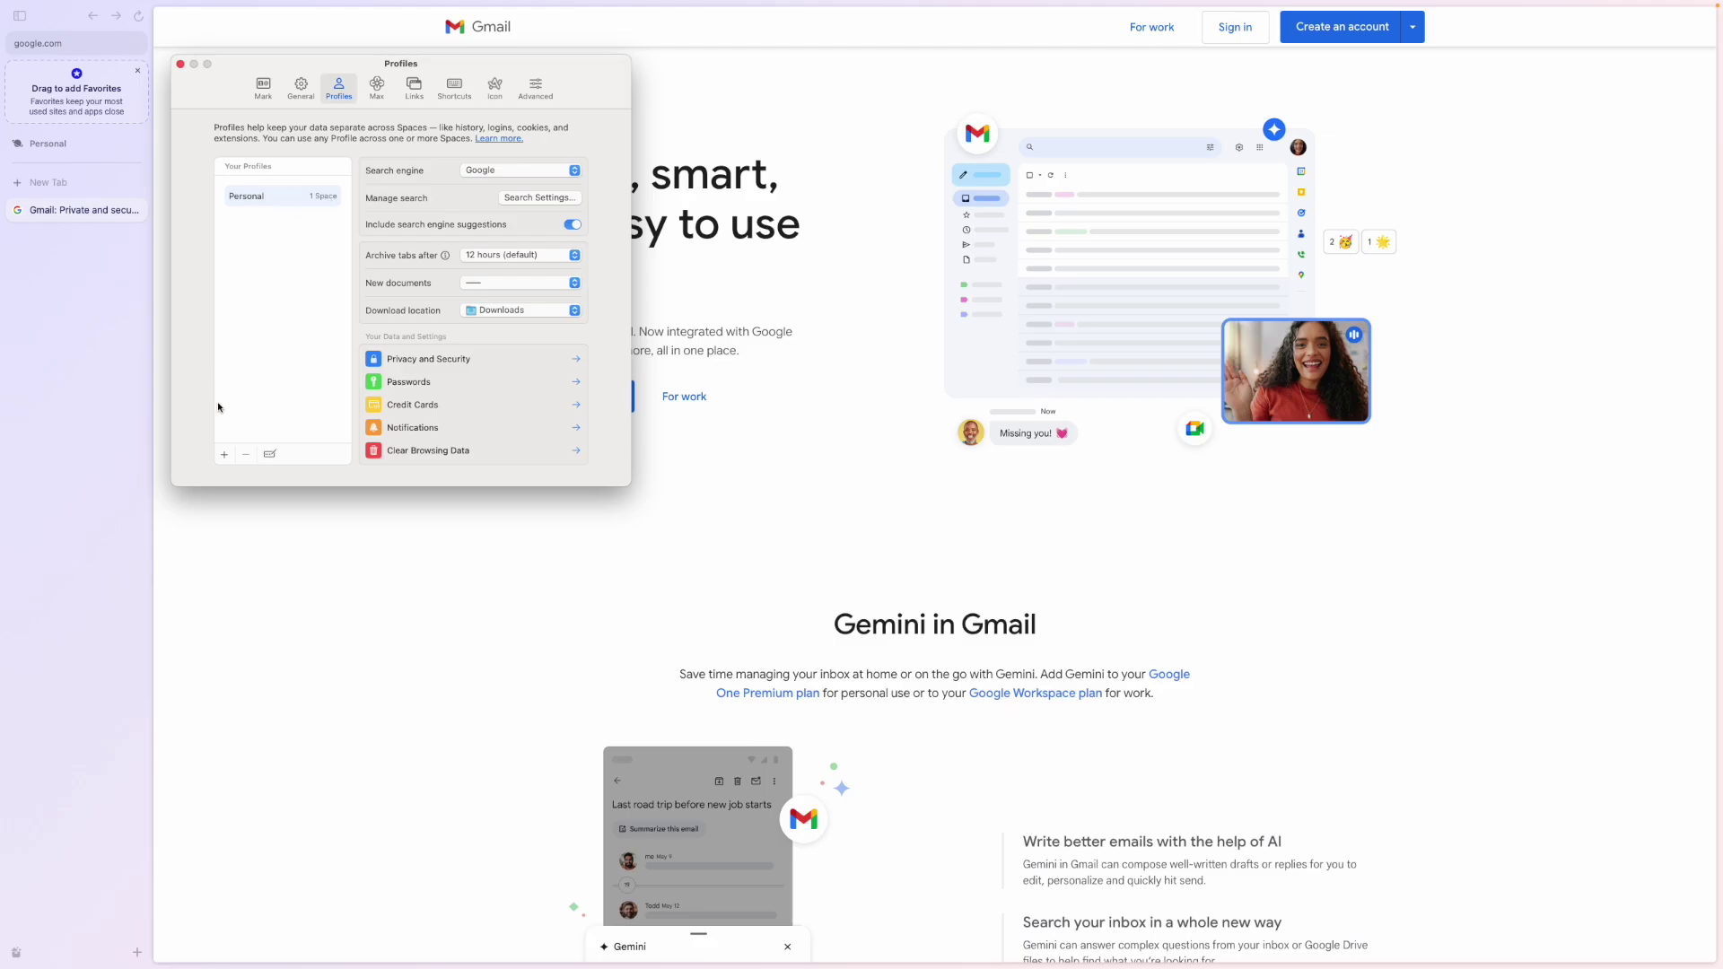
# - Create an Arc profile named Instructor and move the Personal Space onto it
pyautogui.click(224, 454)
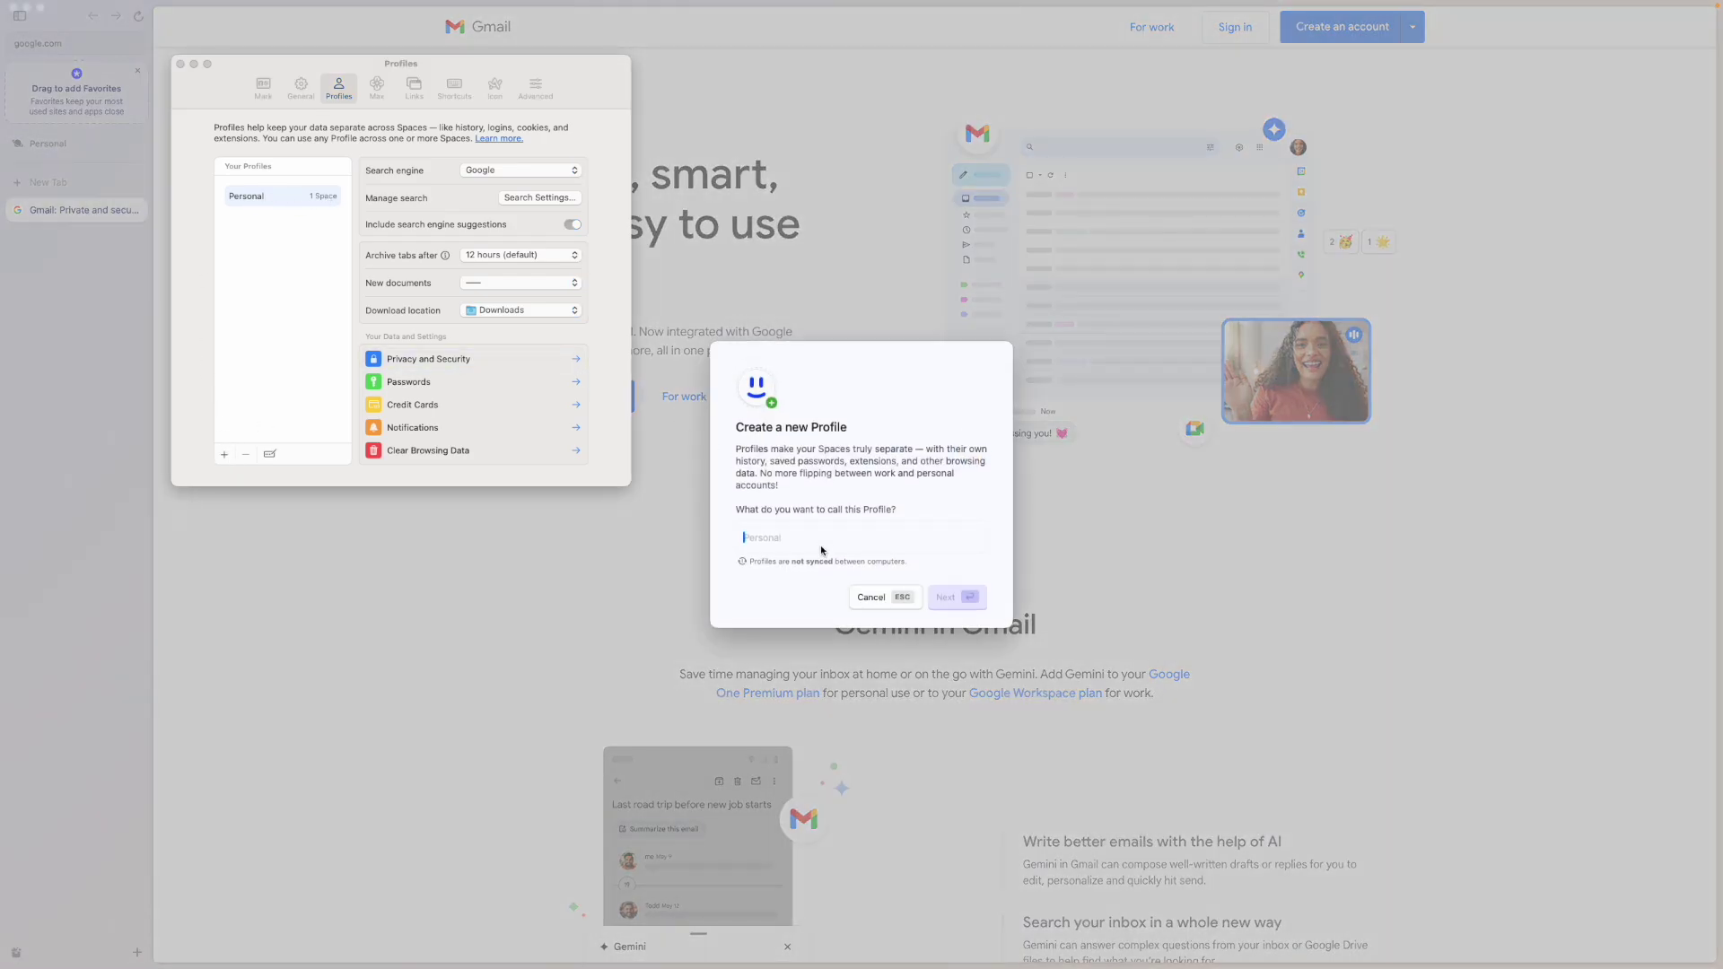
pyautogui.write('Instructor')
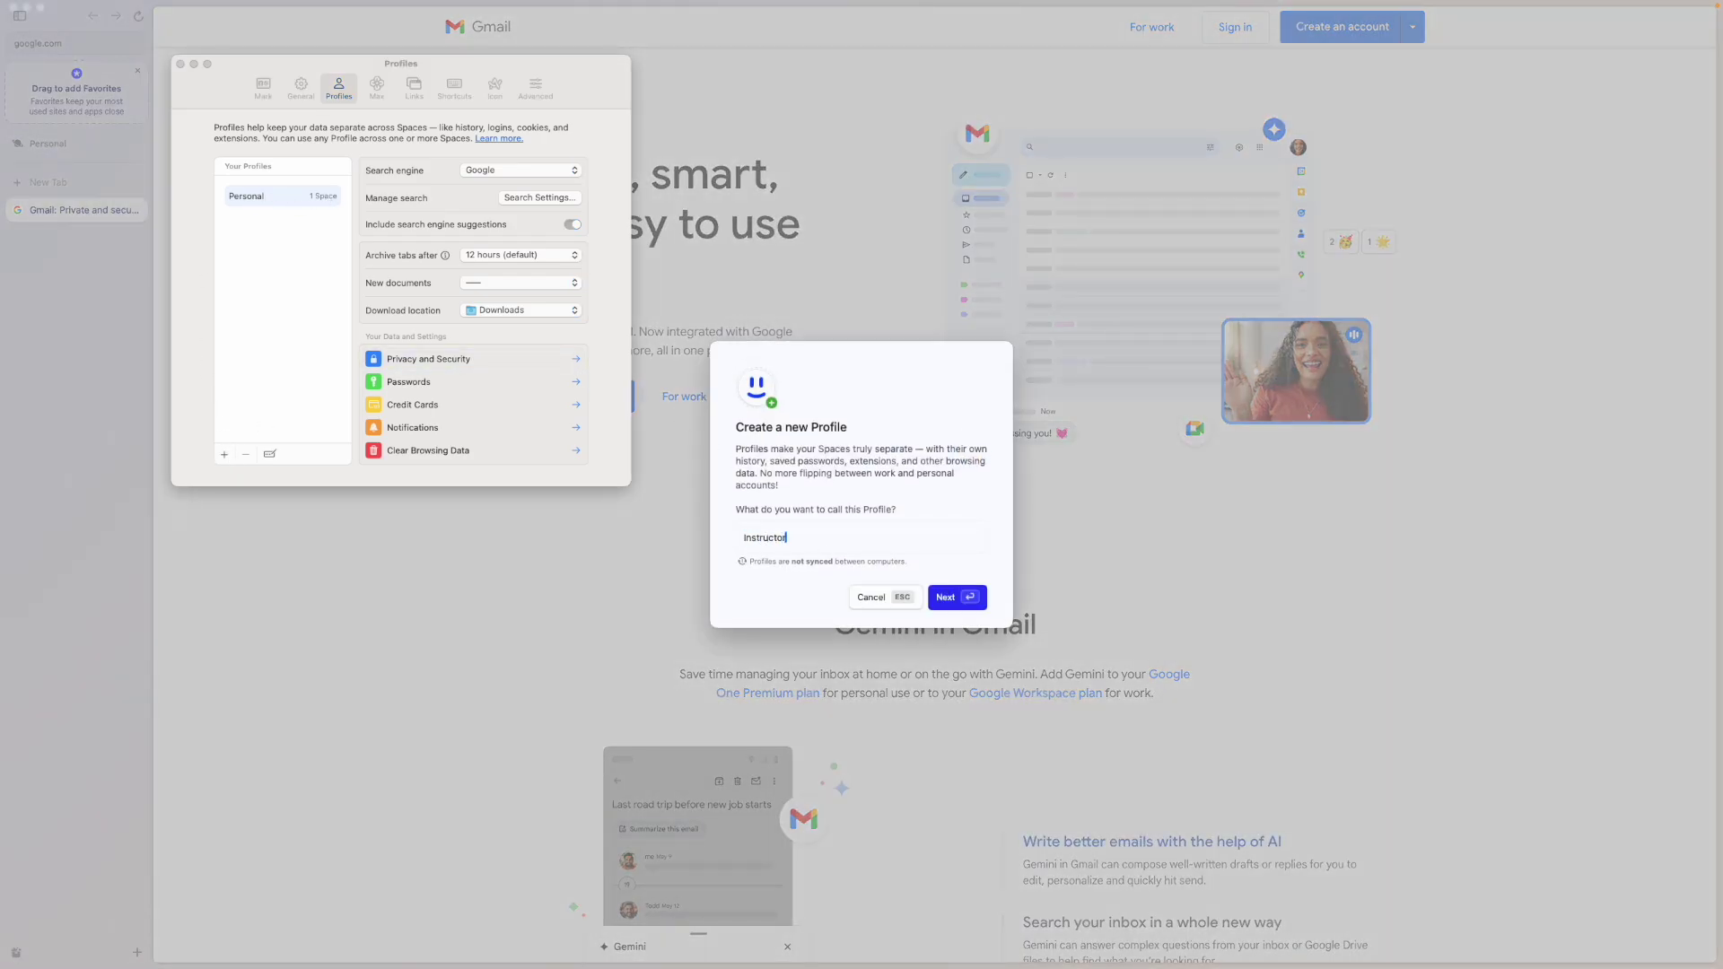
pyautogui.click(965, 594)
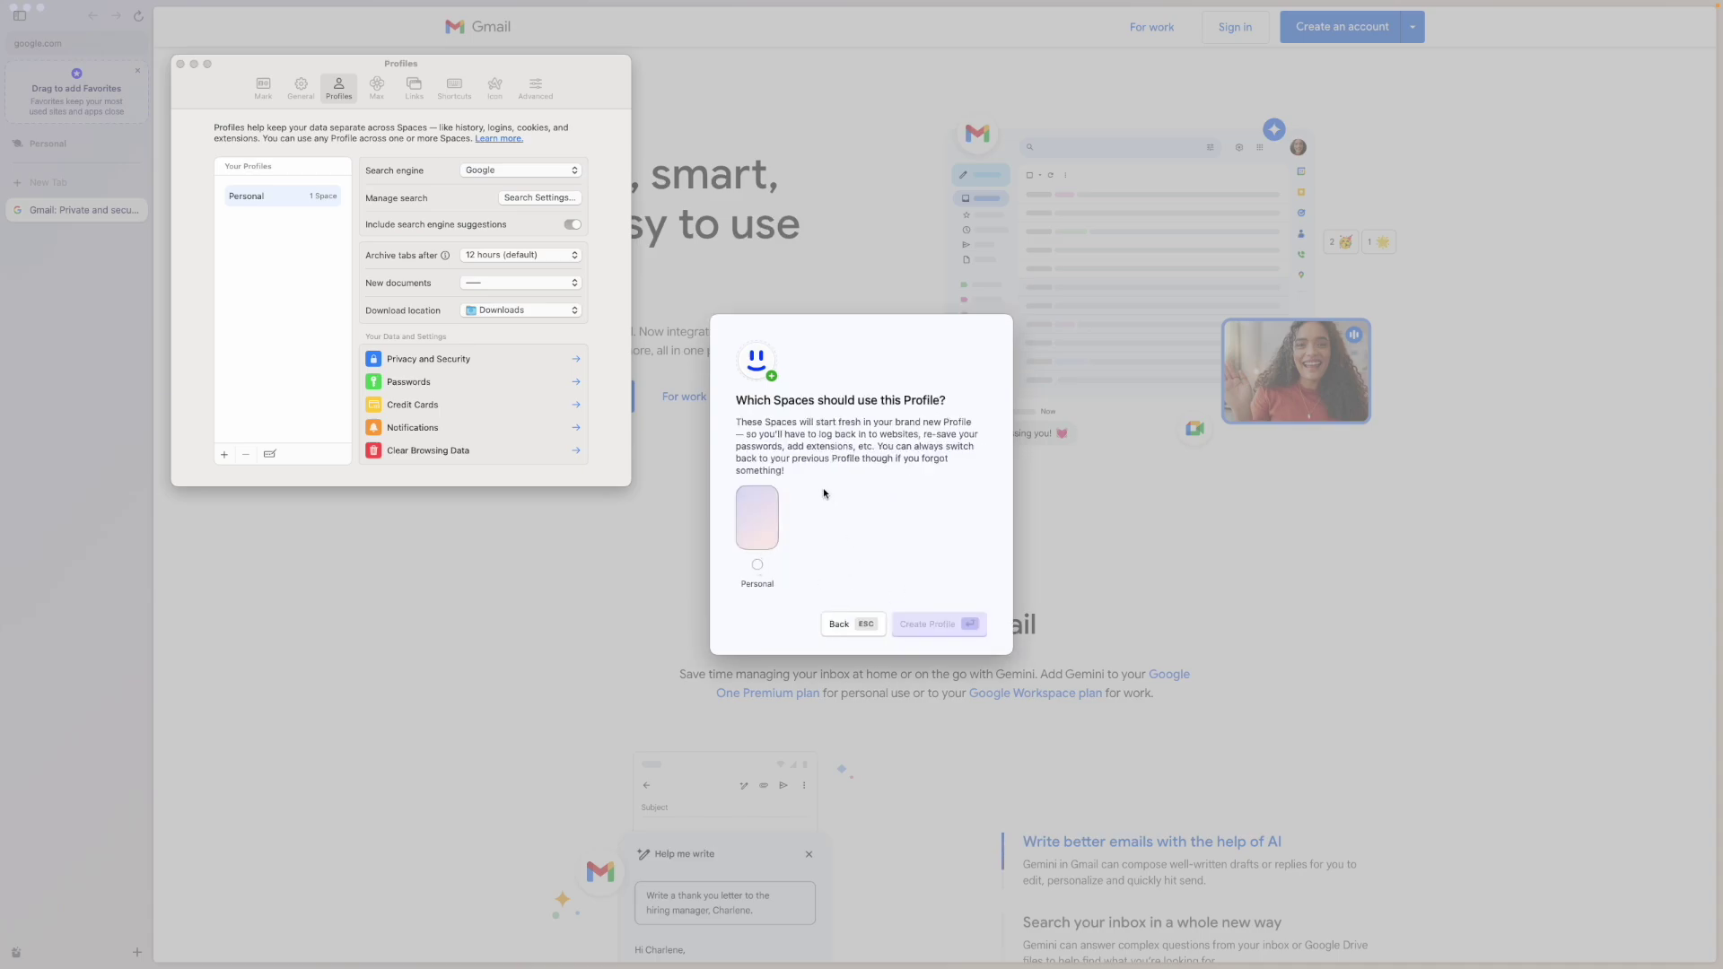
pyautogui.click(757, 564)
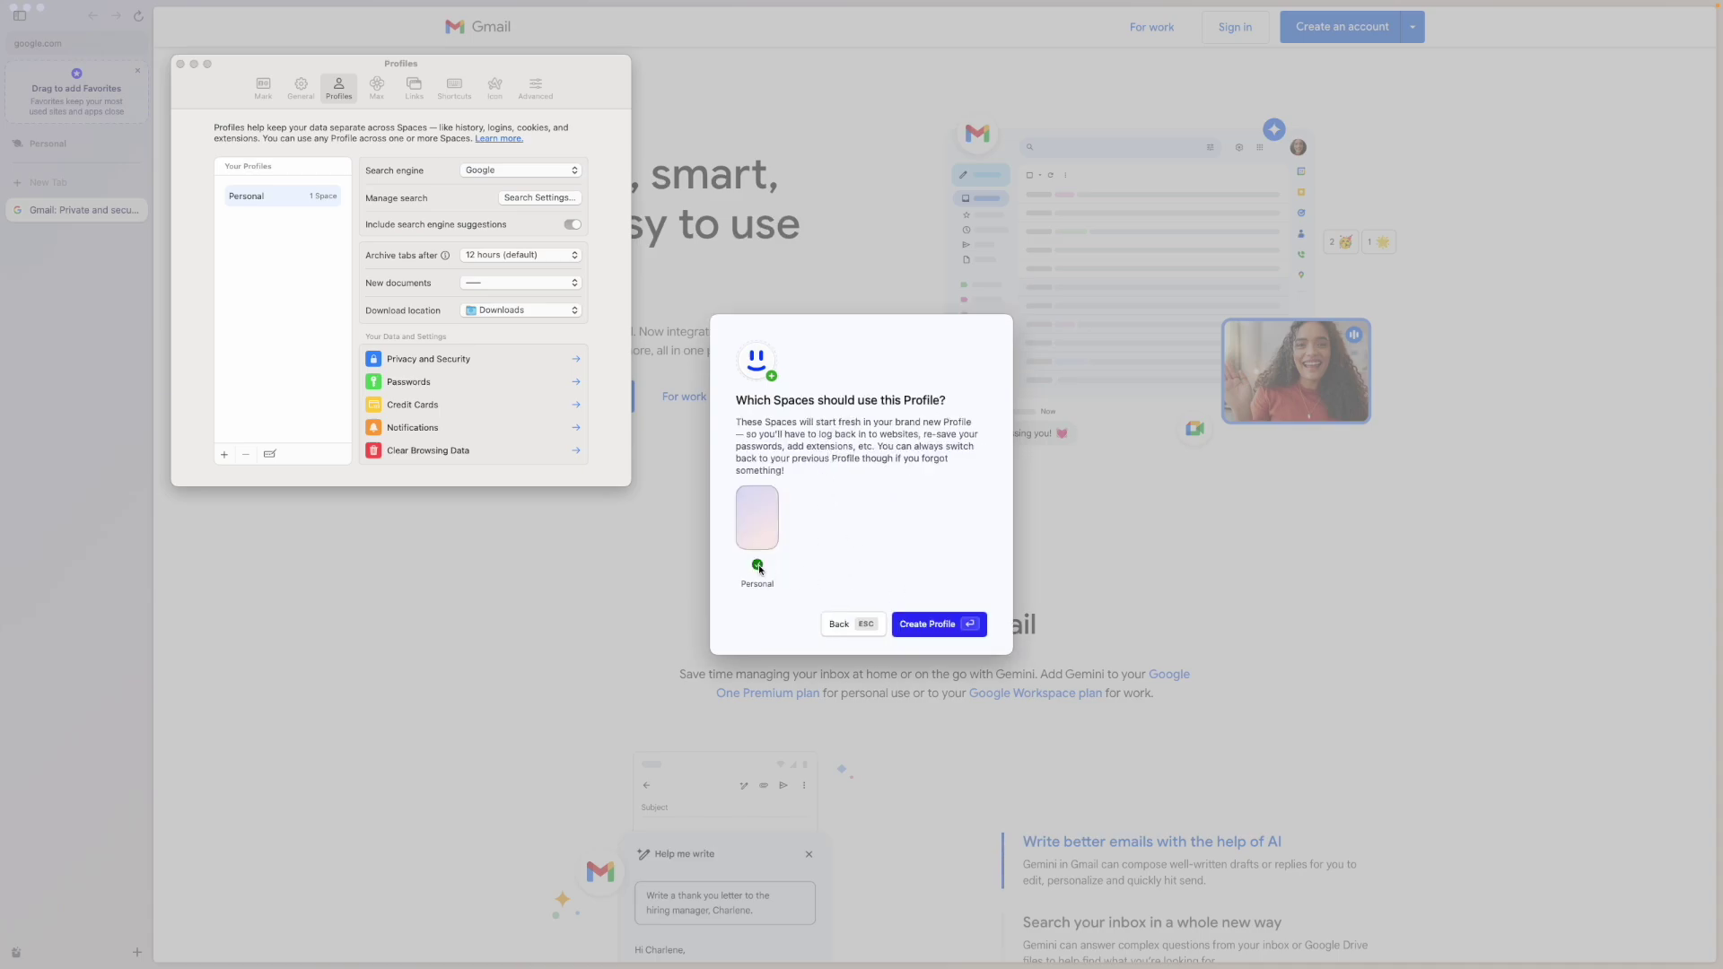
pyautogui.click(933, 626)
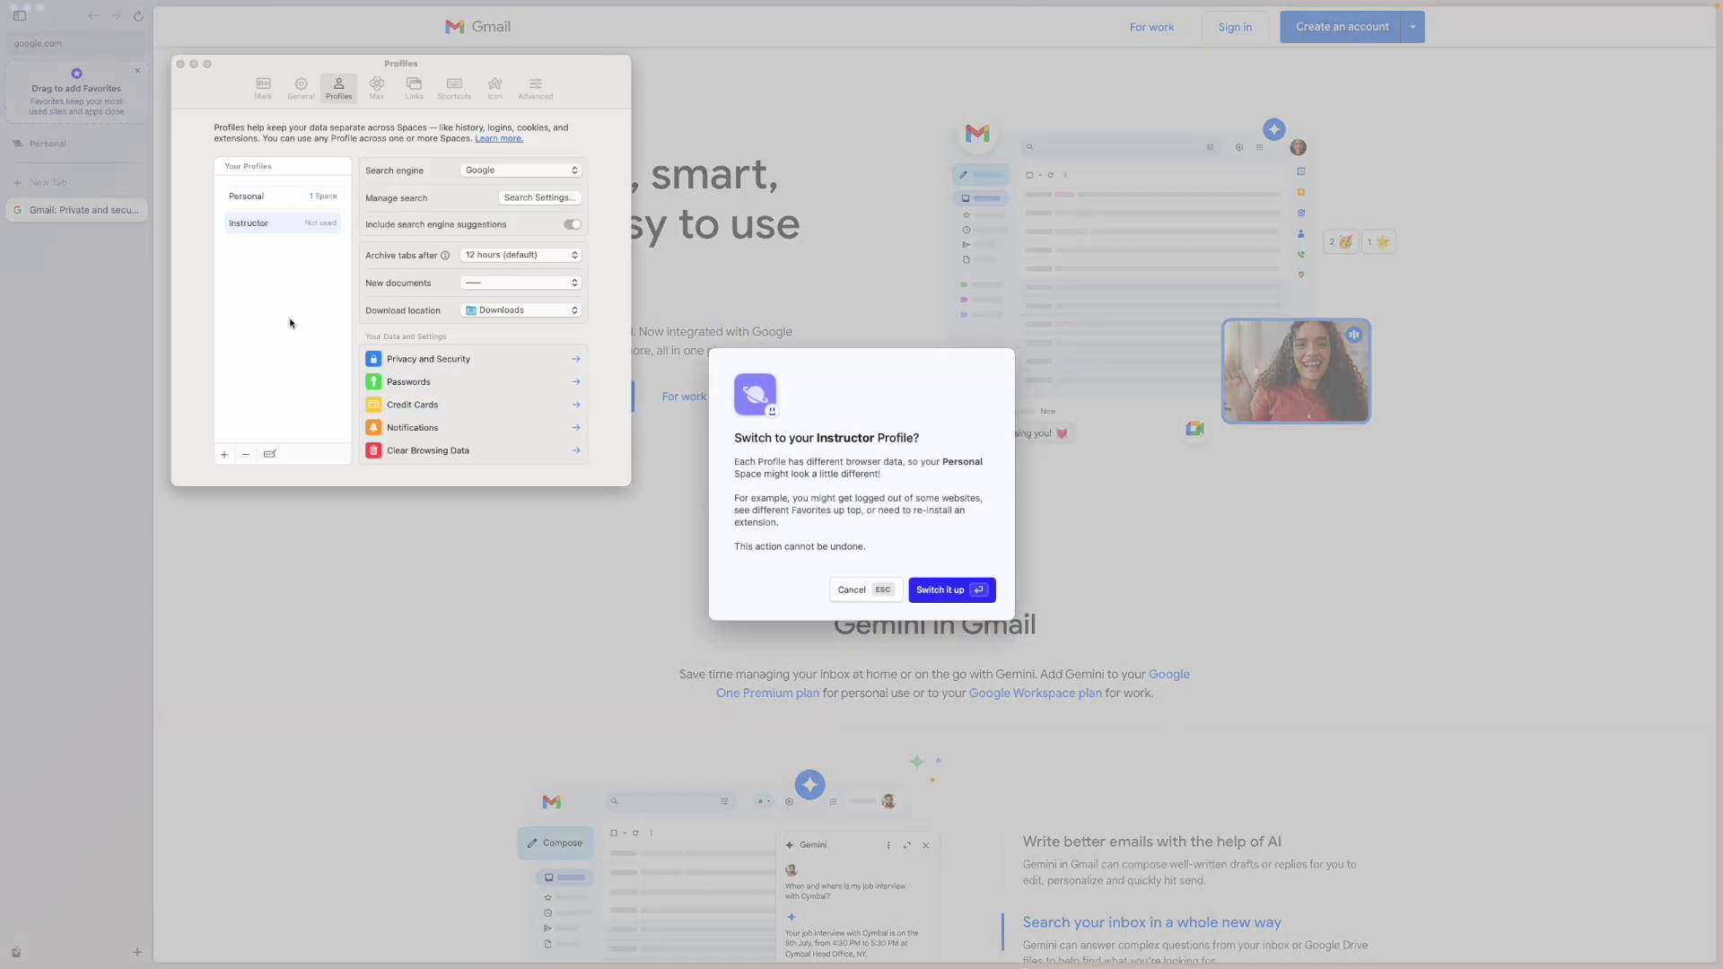
pyautogui.click(942, 593)
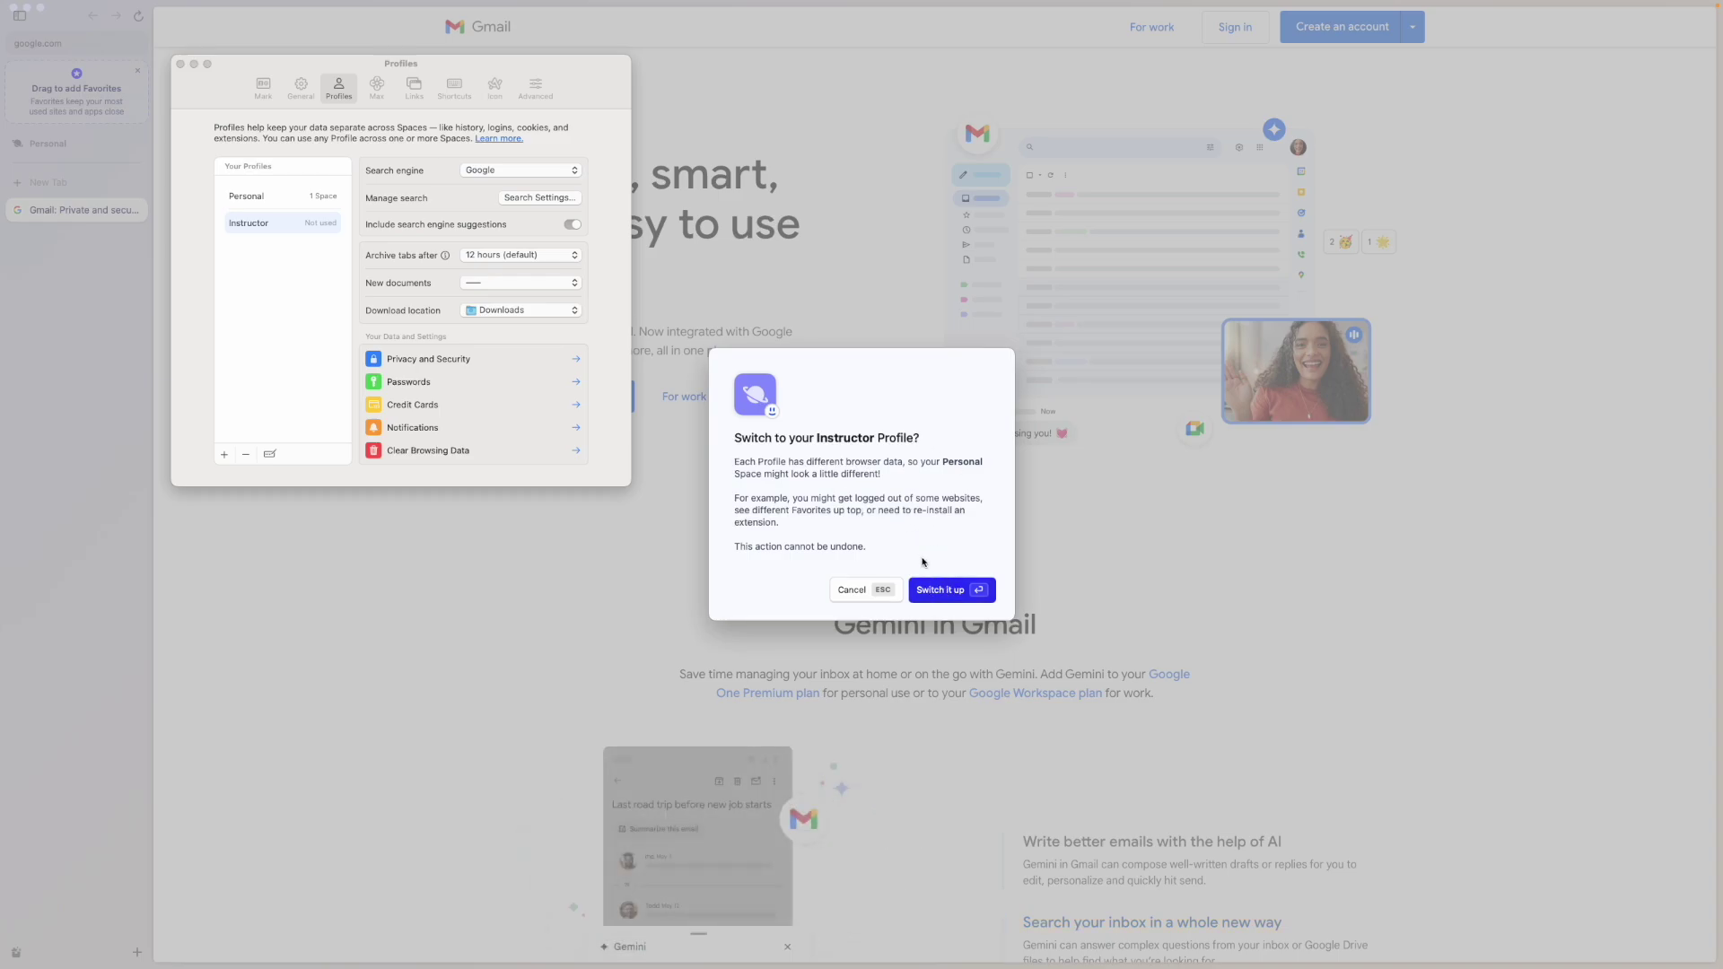
pyautogui.click(940, 589)
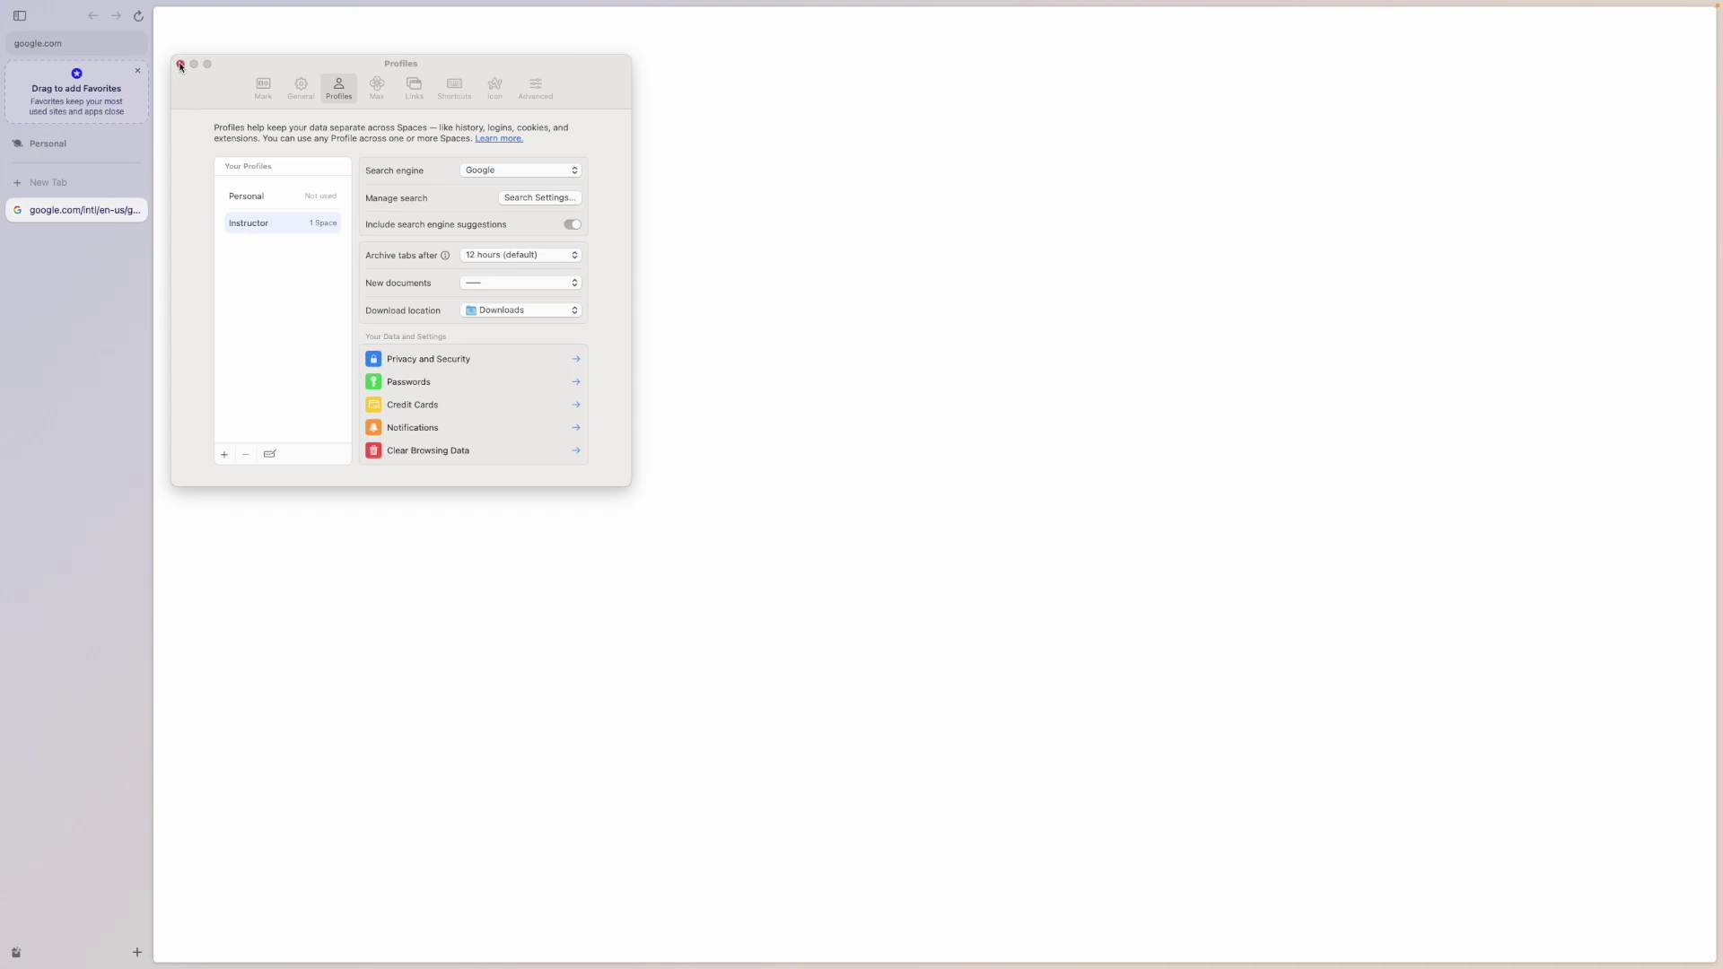
# - Close profile settings, widen the sidebar, change the Gmail tab's address to google.com, then close it
pyautogui.click(180, 65)
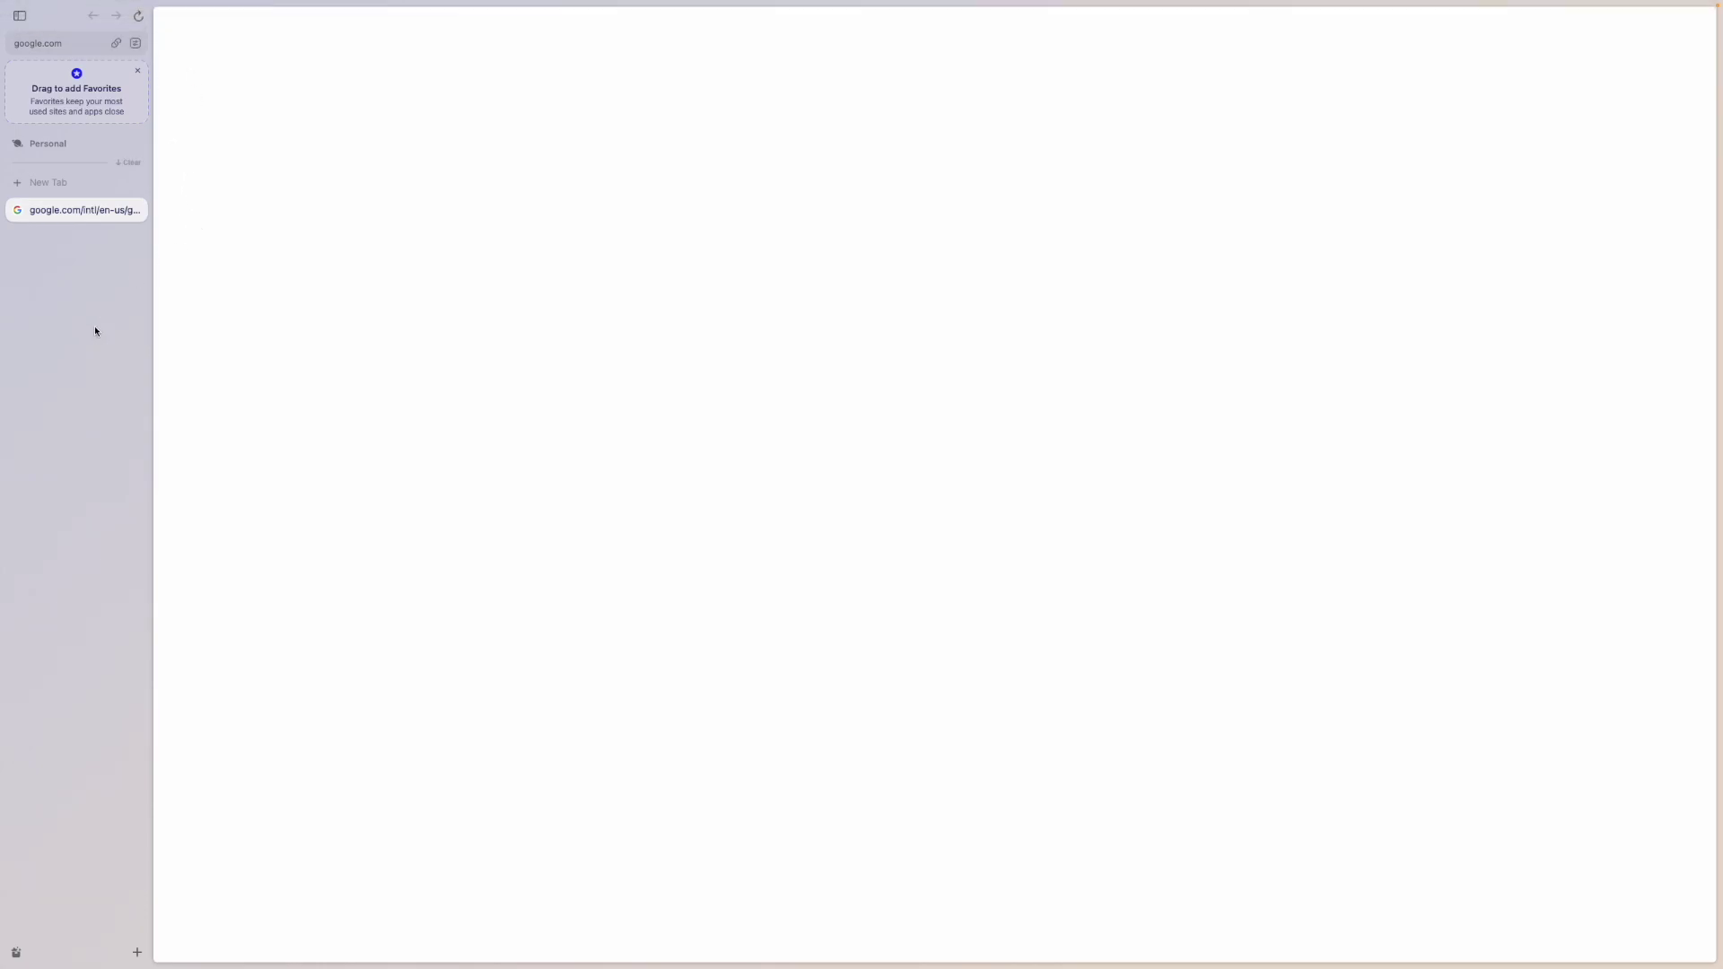
pyautogui.moveTo(154, 321); pyautogui.dragTo(186, 323)
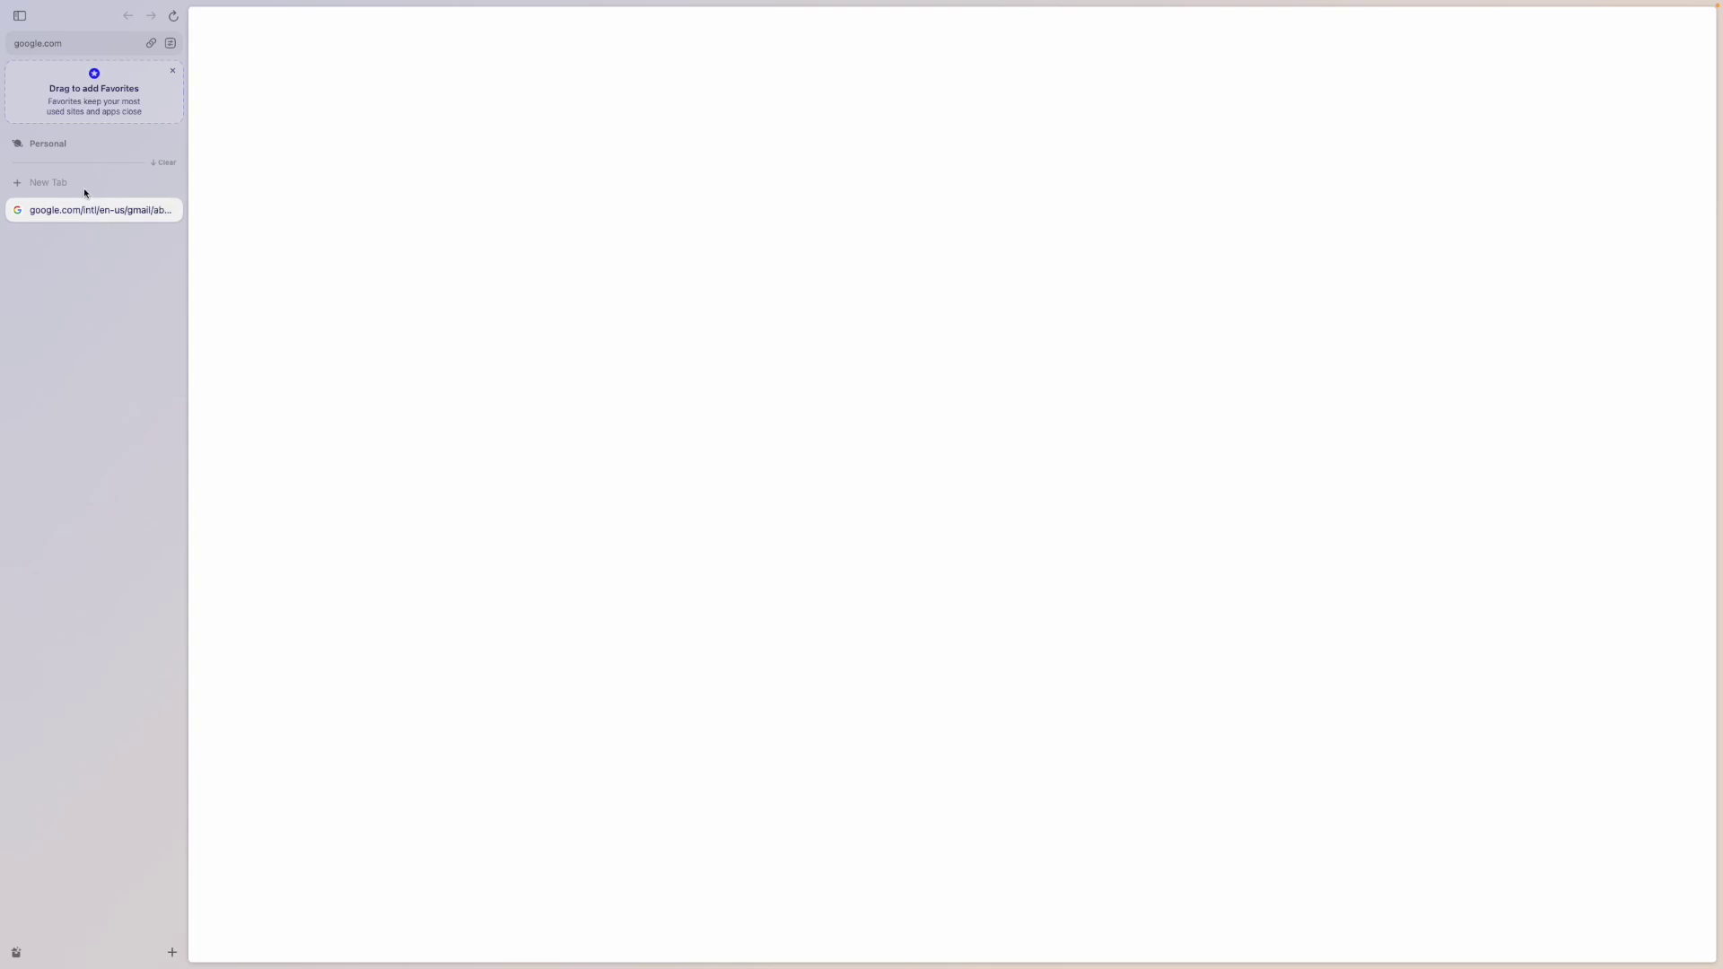
pyautogui.doubleClick(72, 210)
pyautogui.write('gmail.c')
pyautogui.press('BackSpace')
pyautogui.press('BackSpace')
pyautogui.press('BackSpace')
pyautogui.write('oogle.com')
pyautogui.click(171, 210)
# - Load google.com in a new tab and start Google sign-in with the account e-mail
pyautogui.write('google.com')
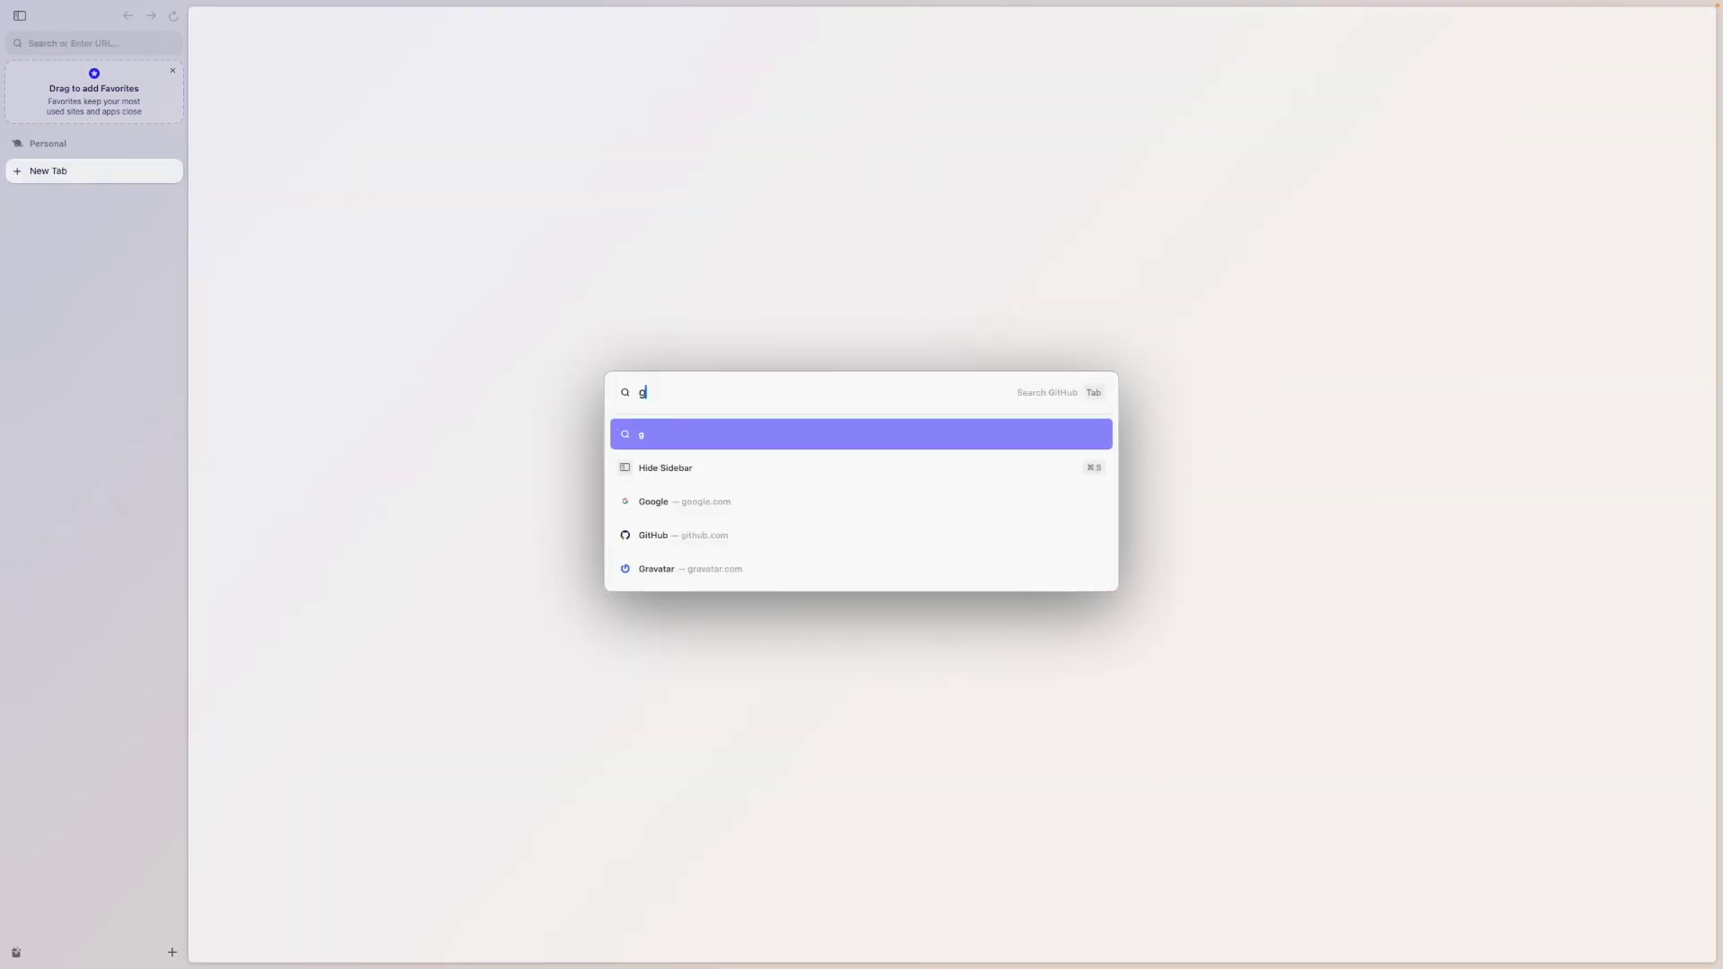
pyautogui.press('Return')
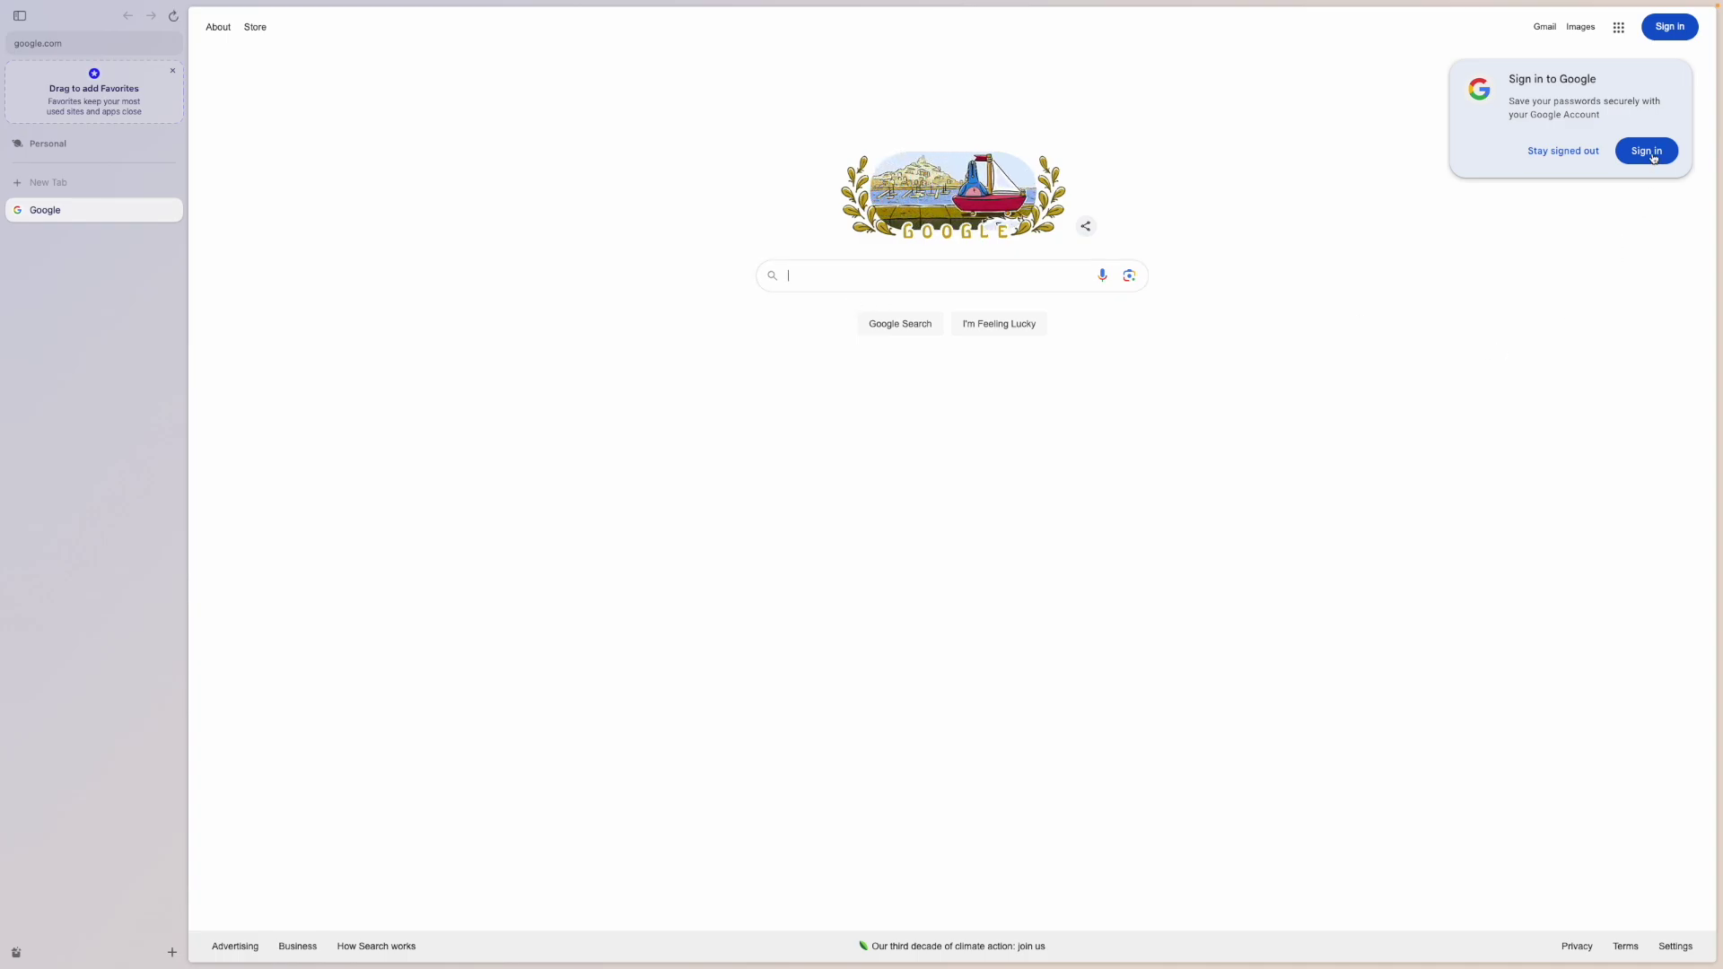
pyautogui.click(1650, 153)
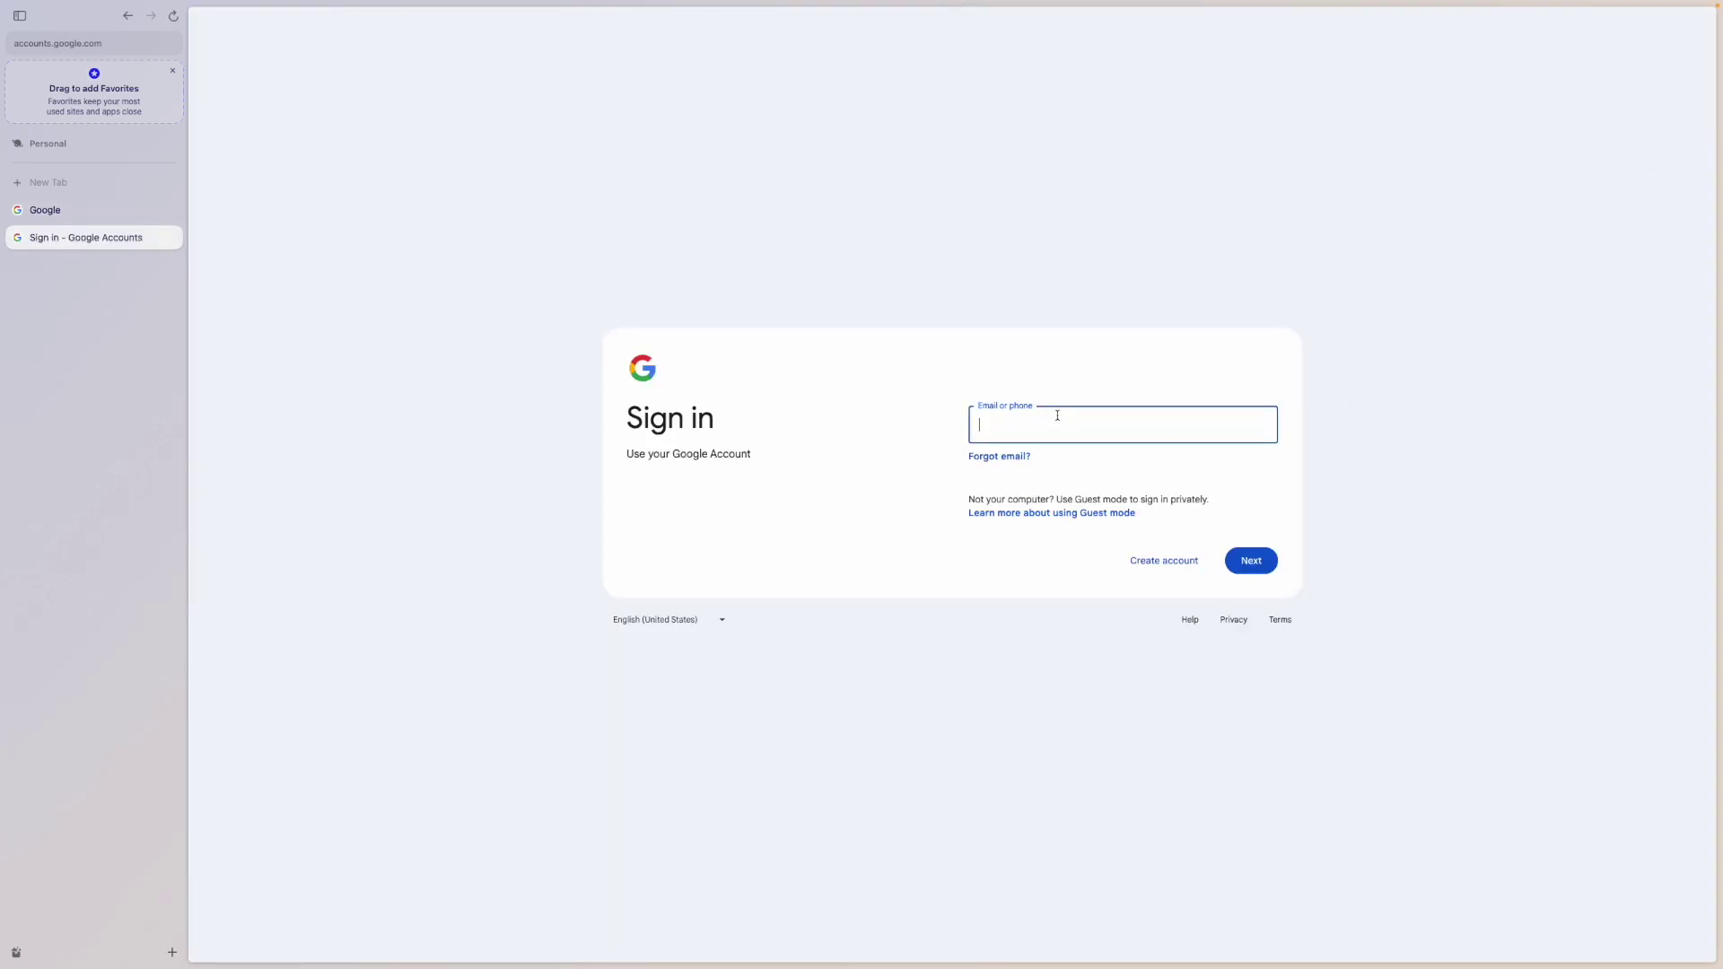
pyautogui.press('Return')
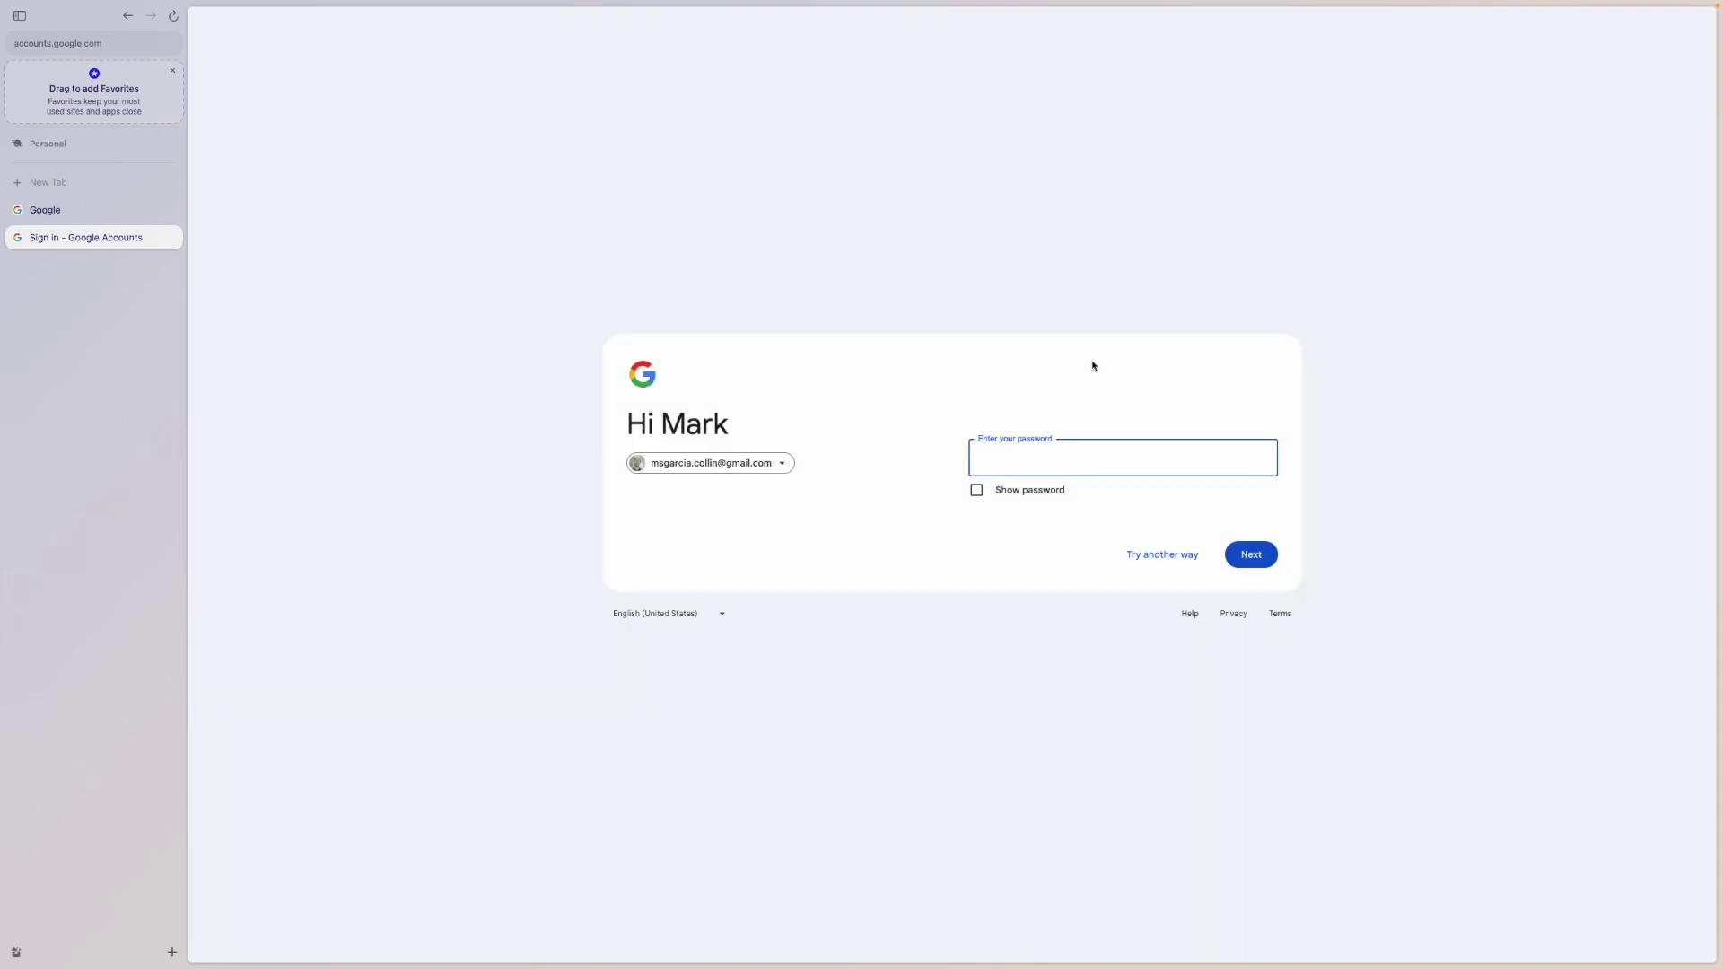
# - Copy the Gmail login's password from 1Password Quick Access, paste it into Google's sign-in, and submit
pyautogui.click(1430, 9)
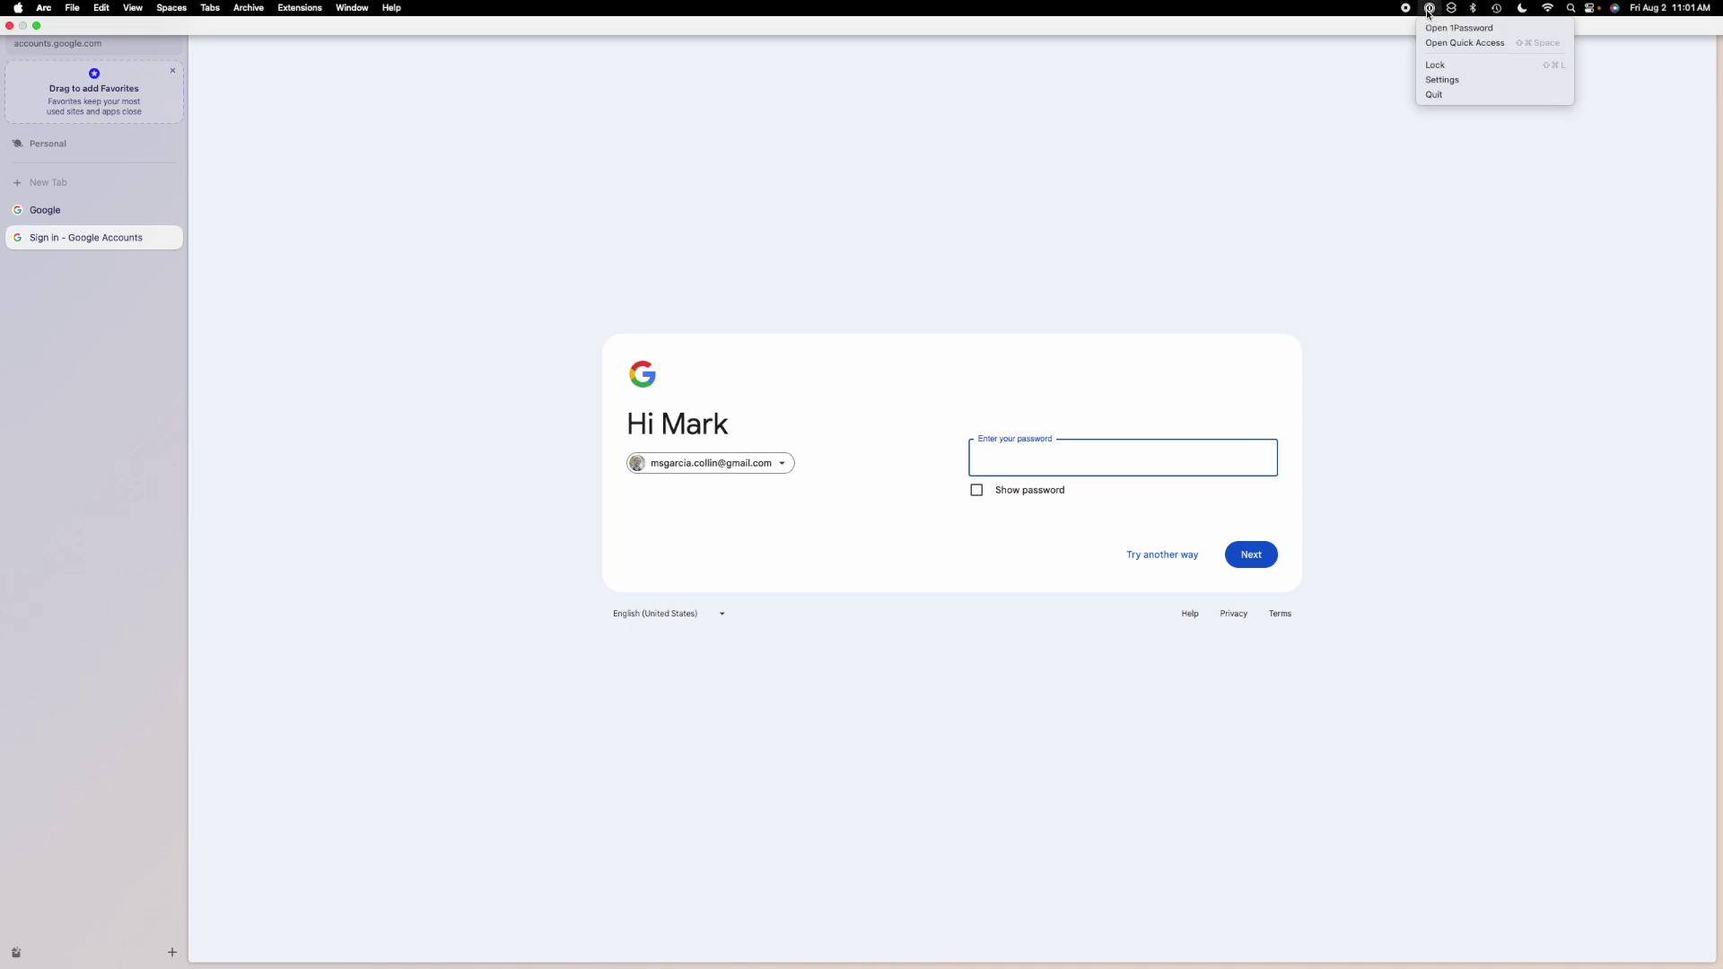
pyautogui.click(1440, 43)
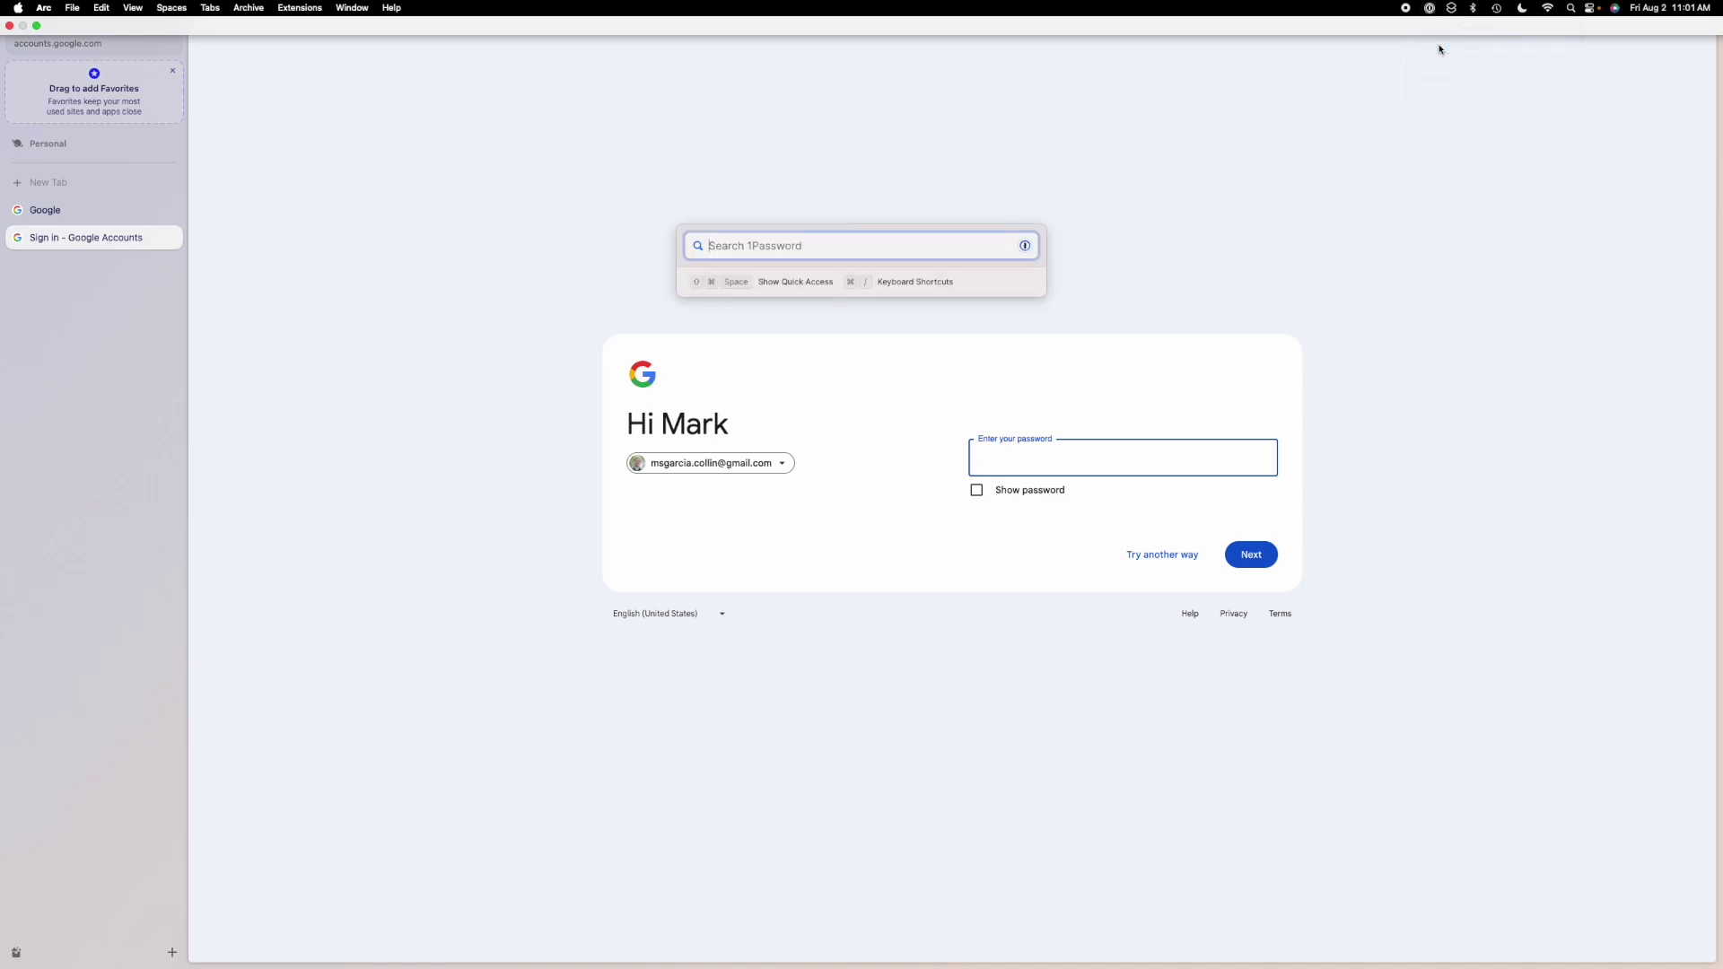
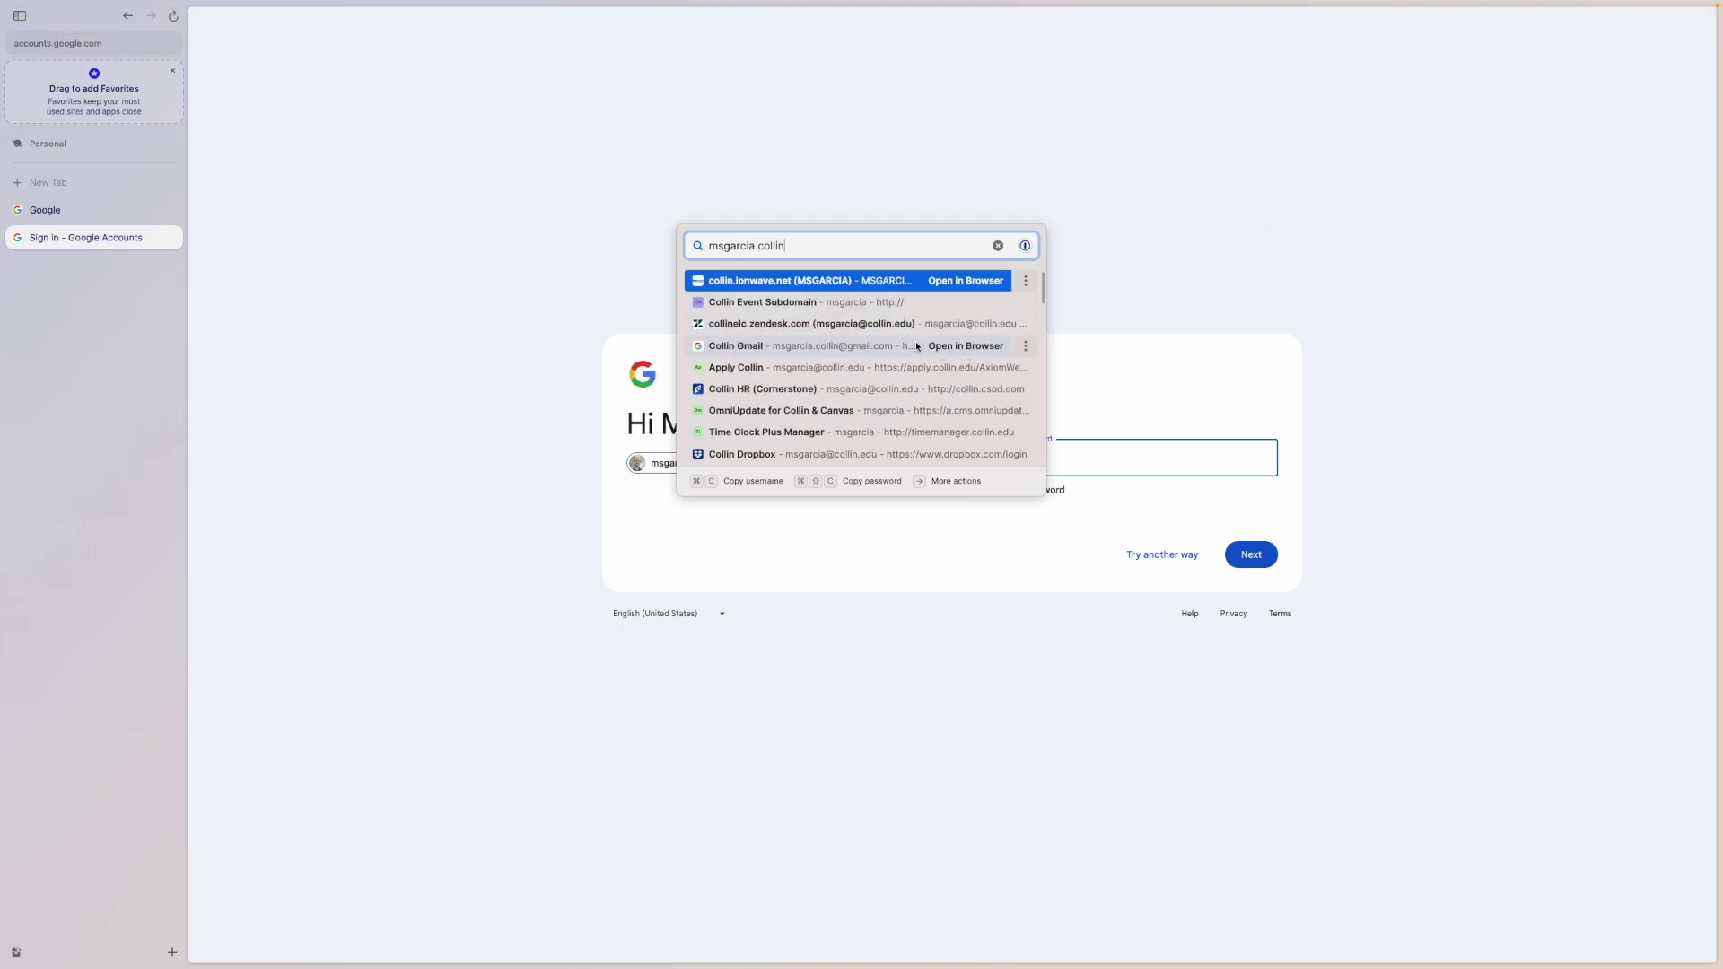
pyautogui.click(1026, 346)
pyautogui.click(972, 345)
pyautogui.press('super+v')
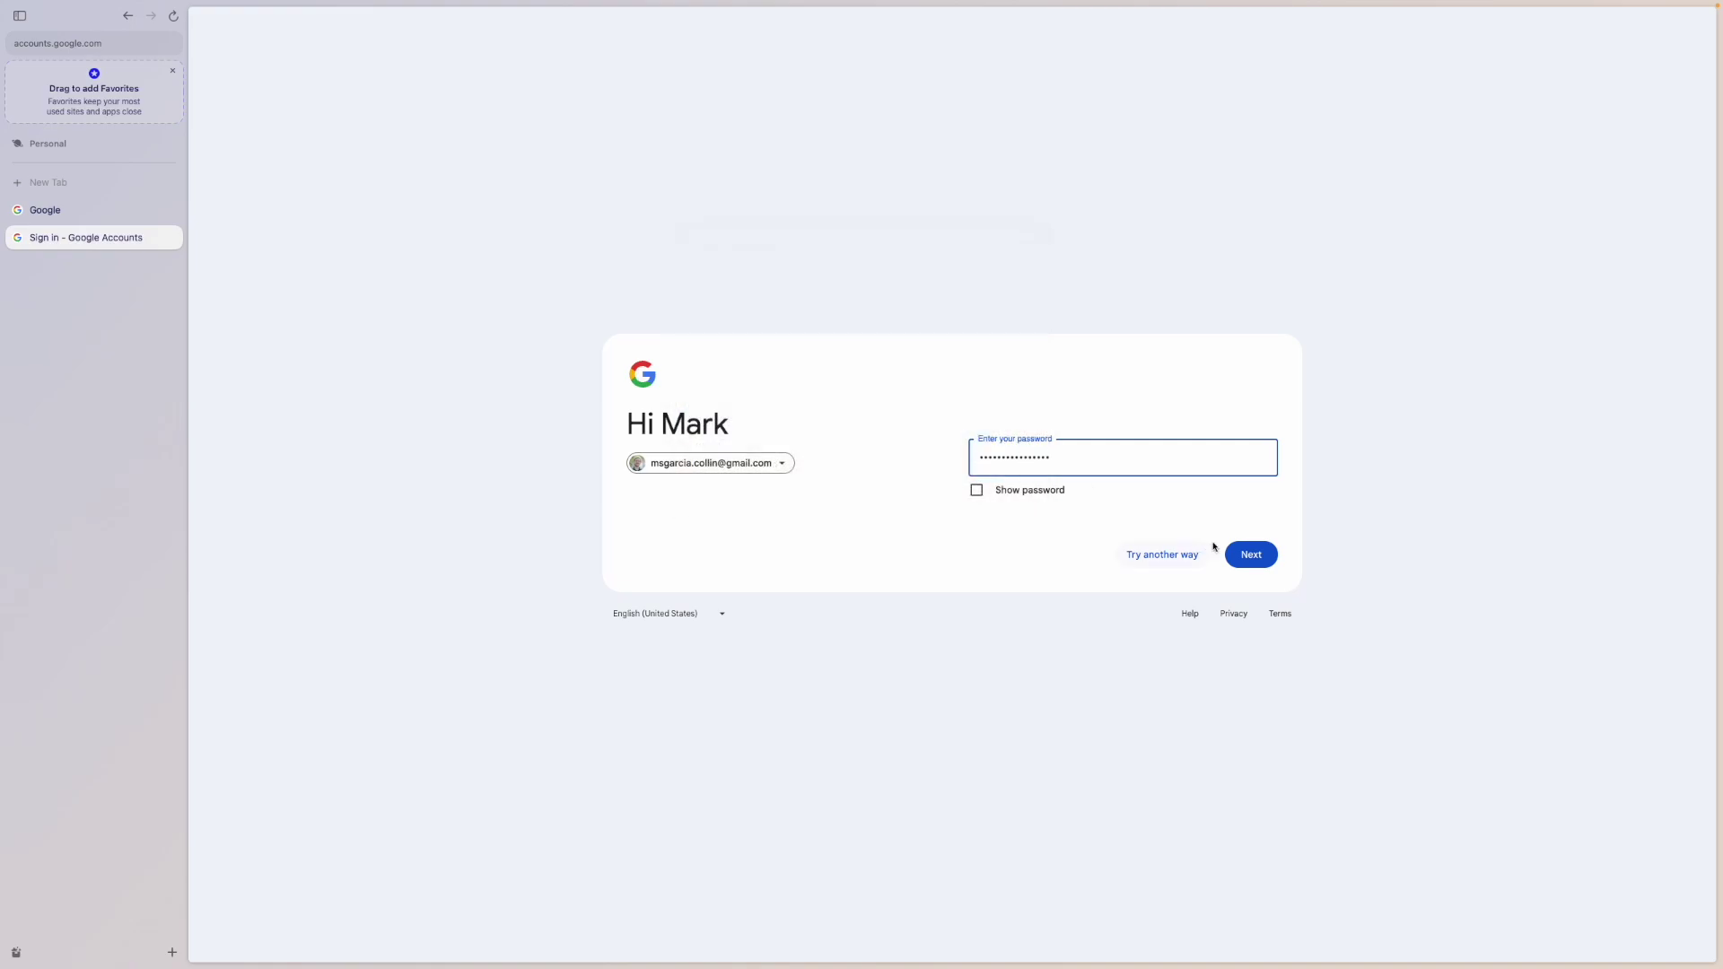
pyautogui.click(1248, 552)
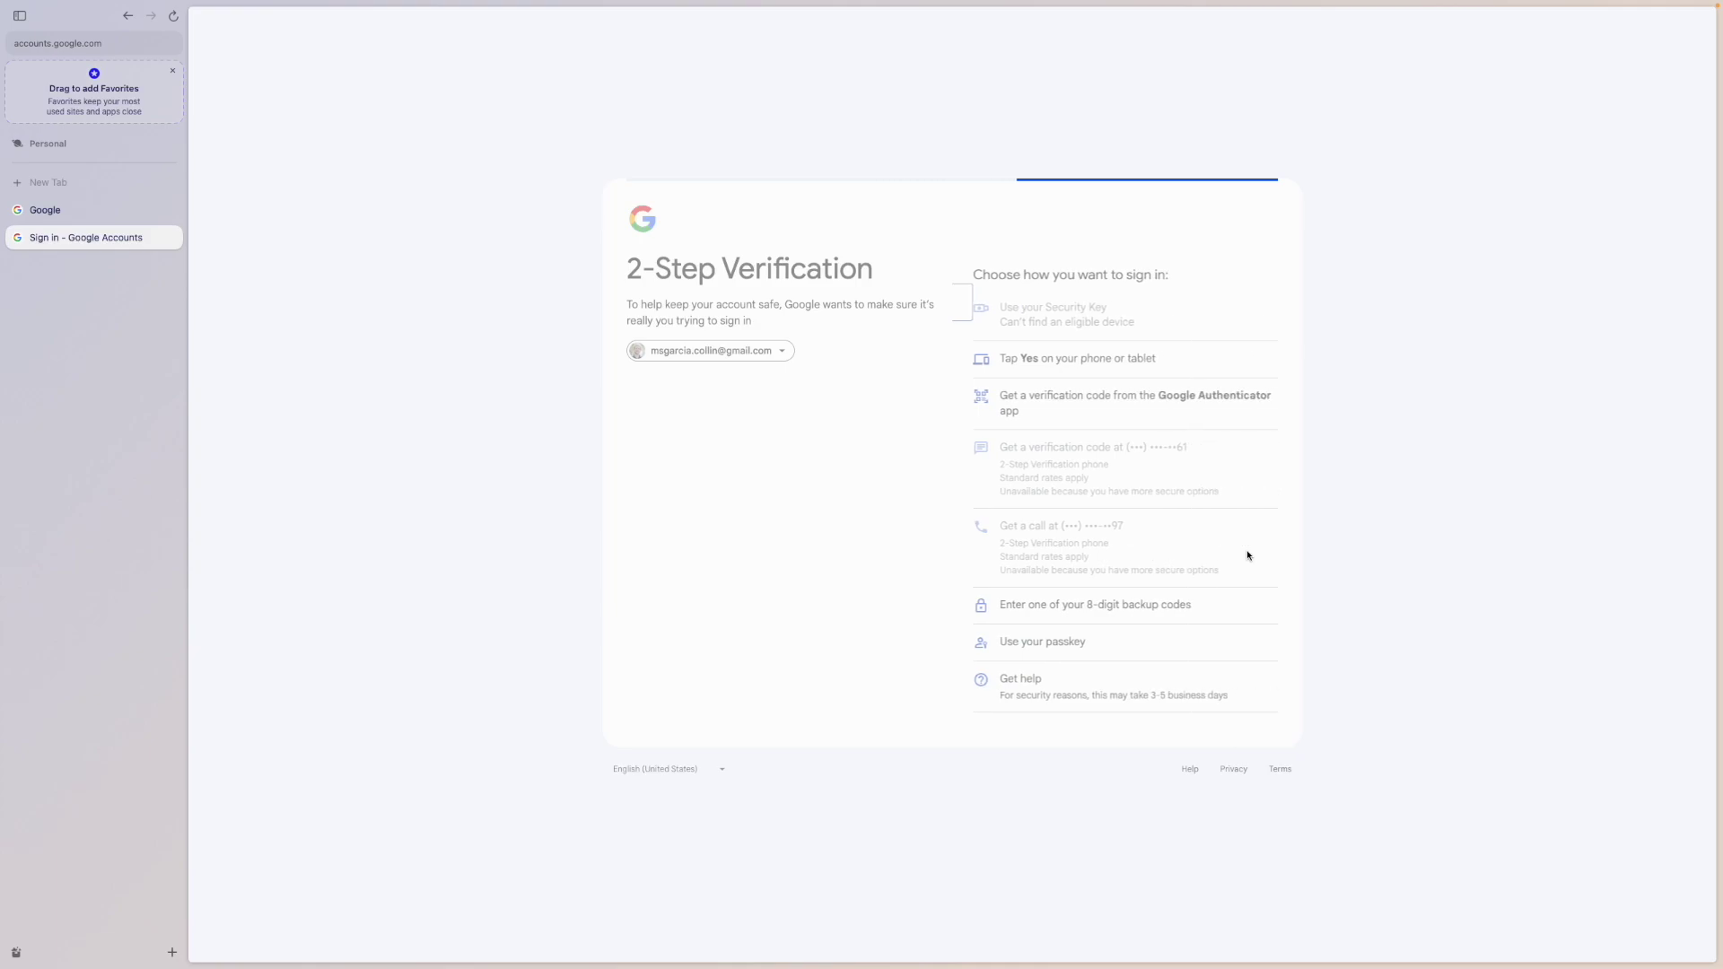
# - Approve the sign-in on the phone, then decline the passkey and storage cleanup prompts
pyautogui.click(1088, 360)
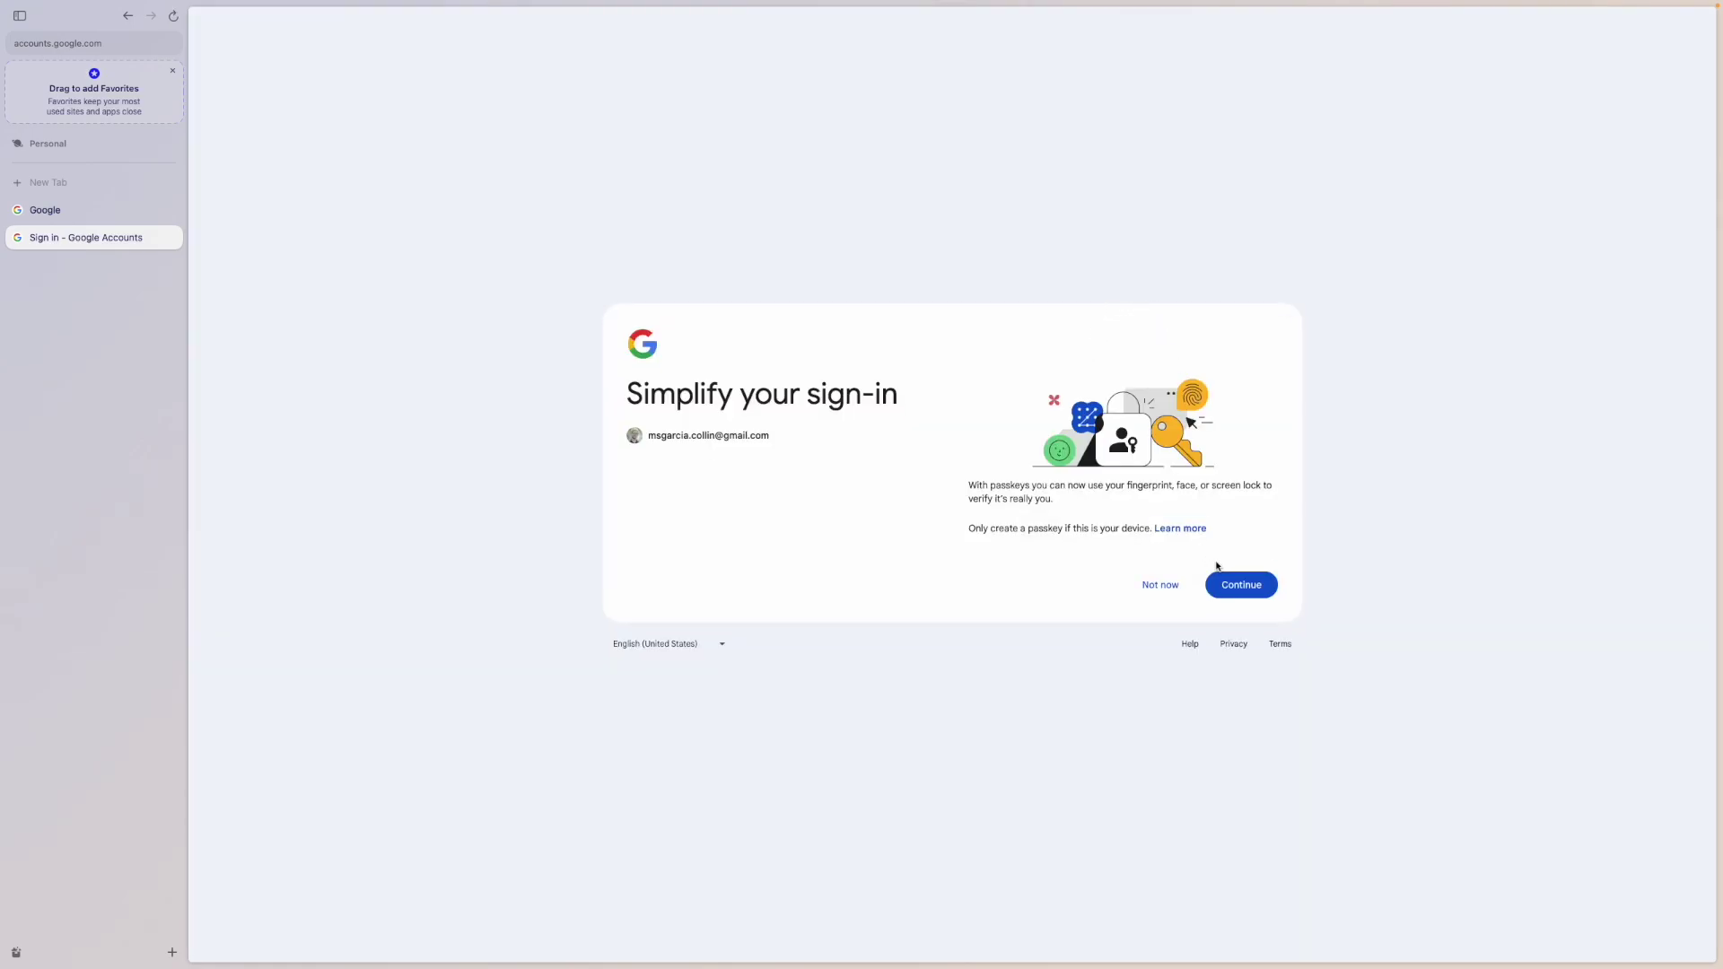
pyautogui.click(1163, 585)
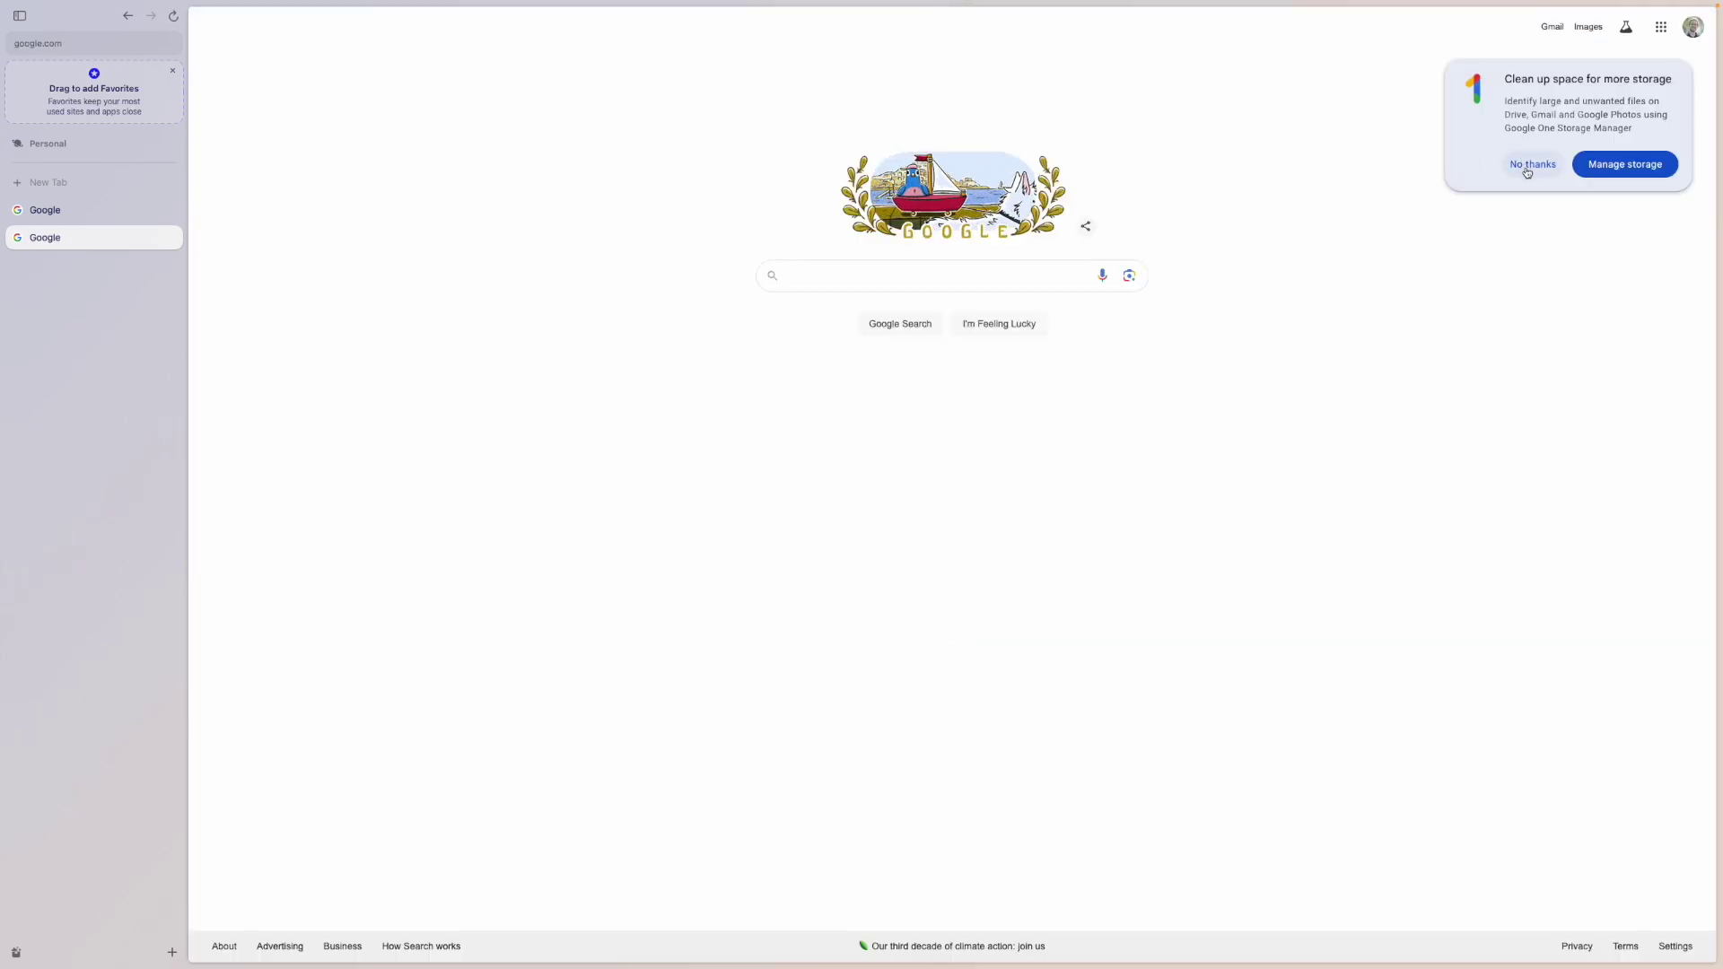
pyautogui.click(1549, 164)
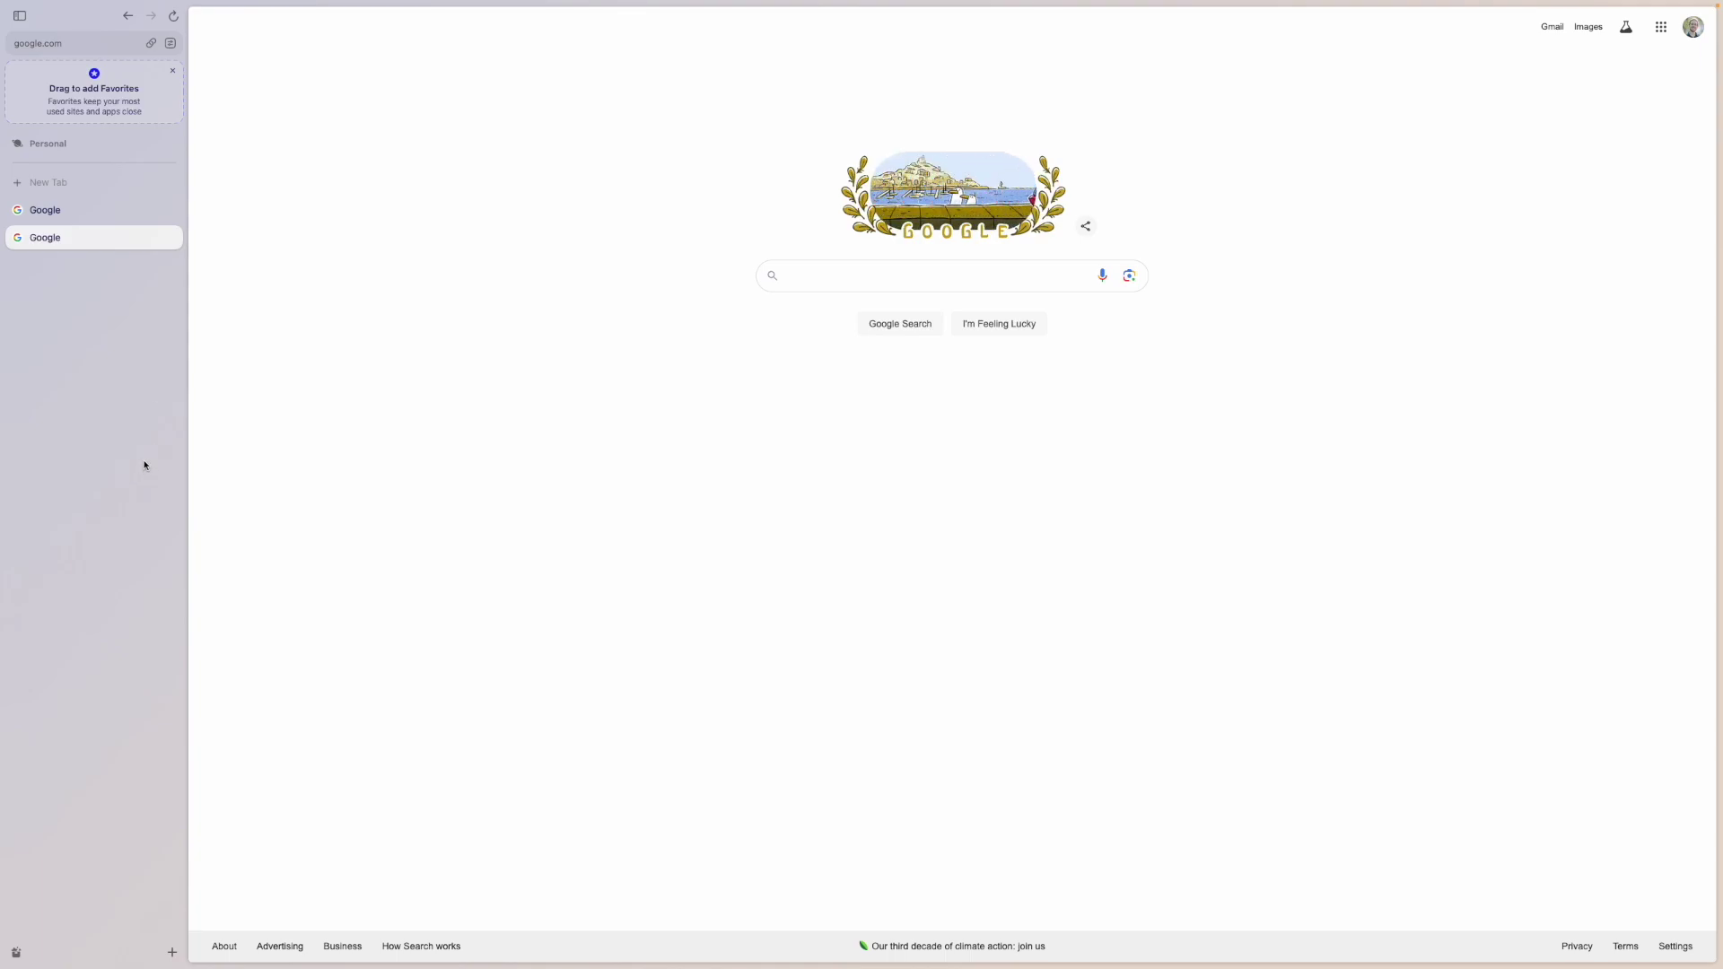
pyautogui.press('super+t')
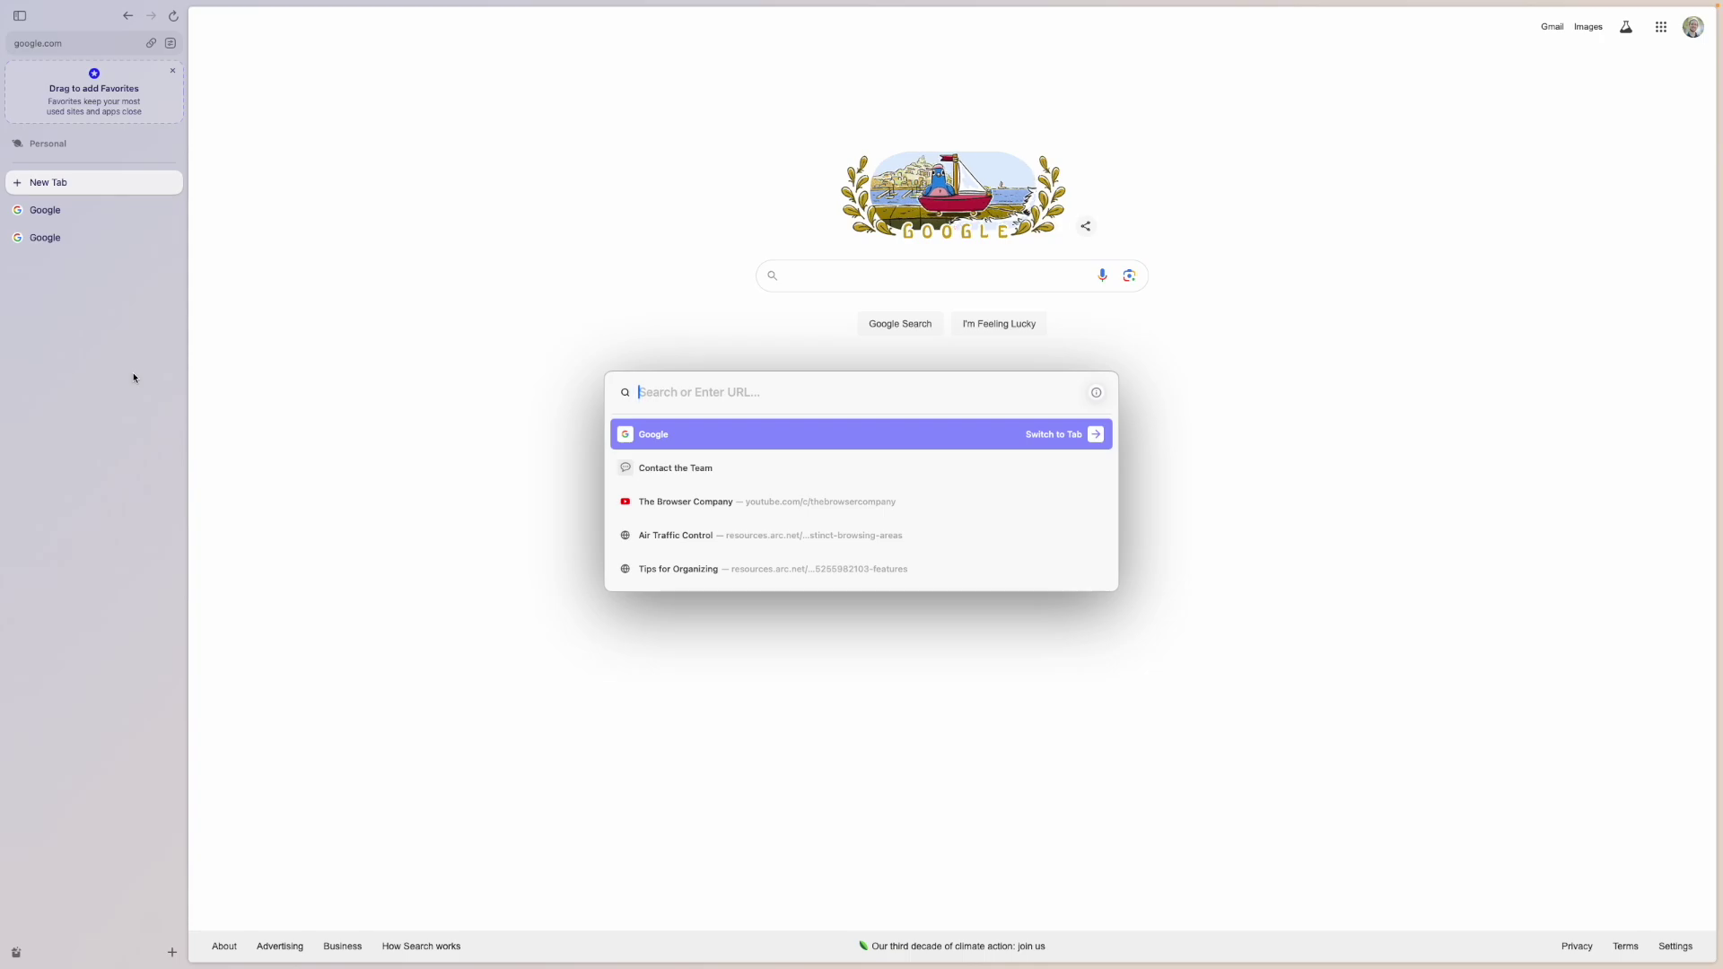
pyautogui.write('youtube.com')
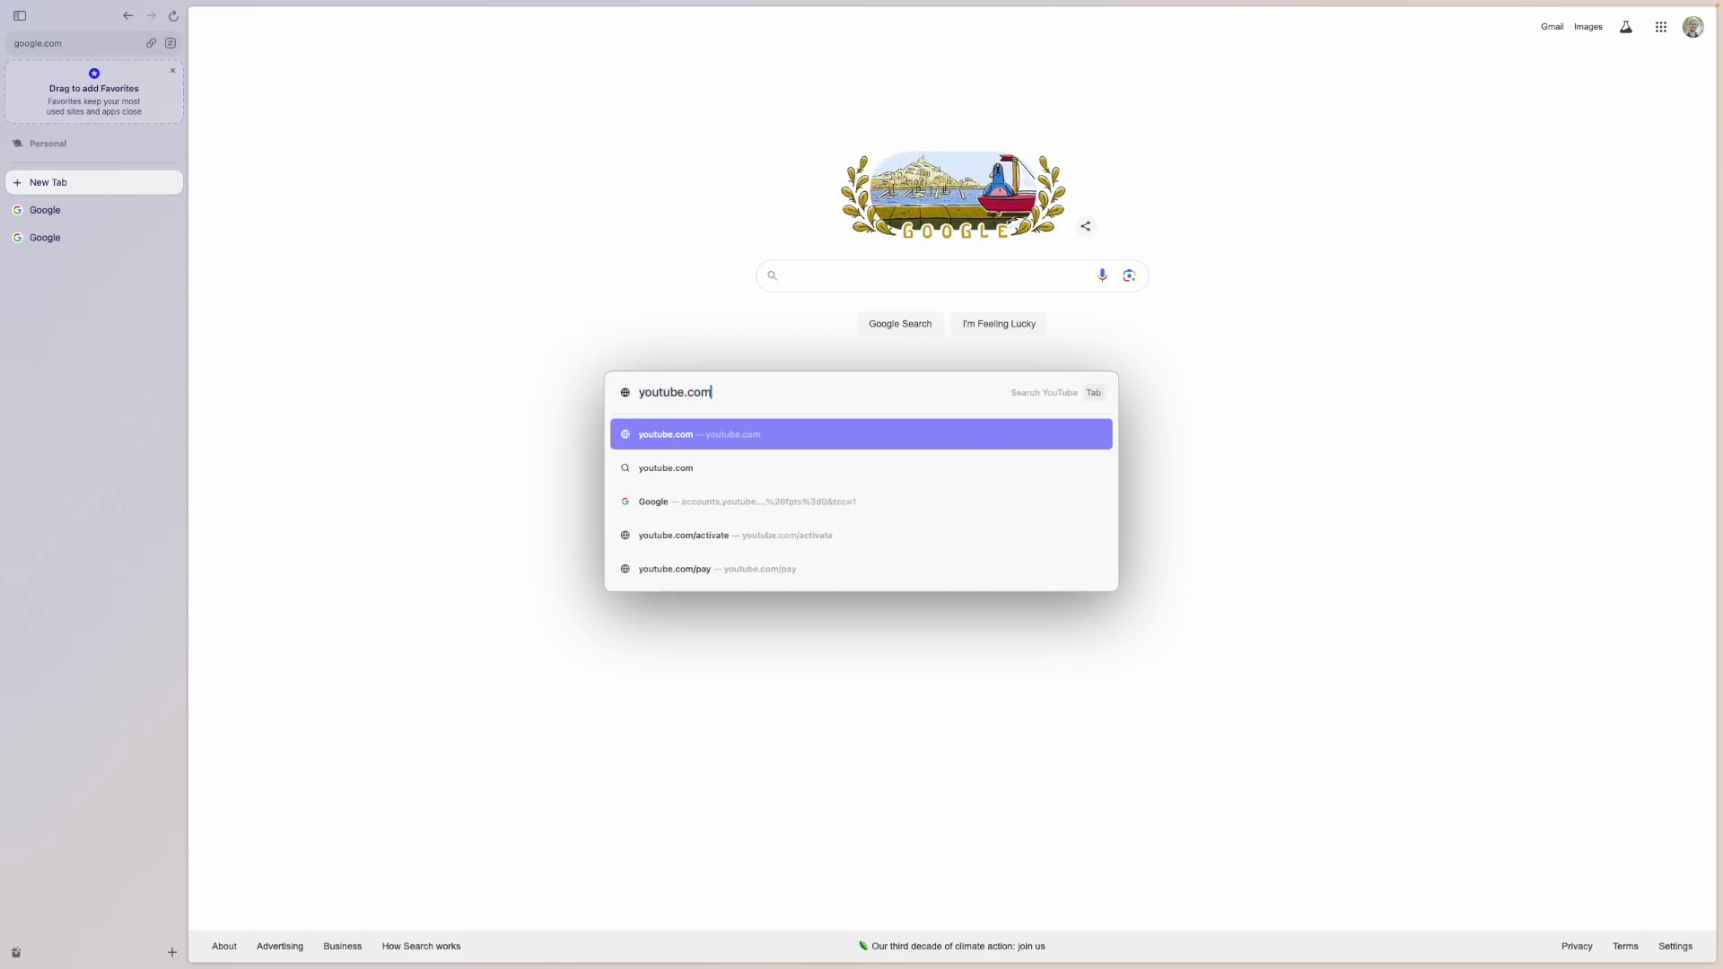
pyautogui.press('Return')
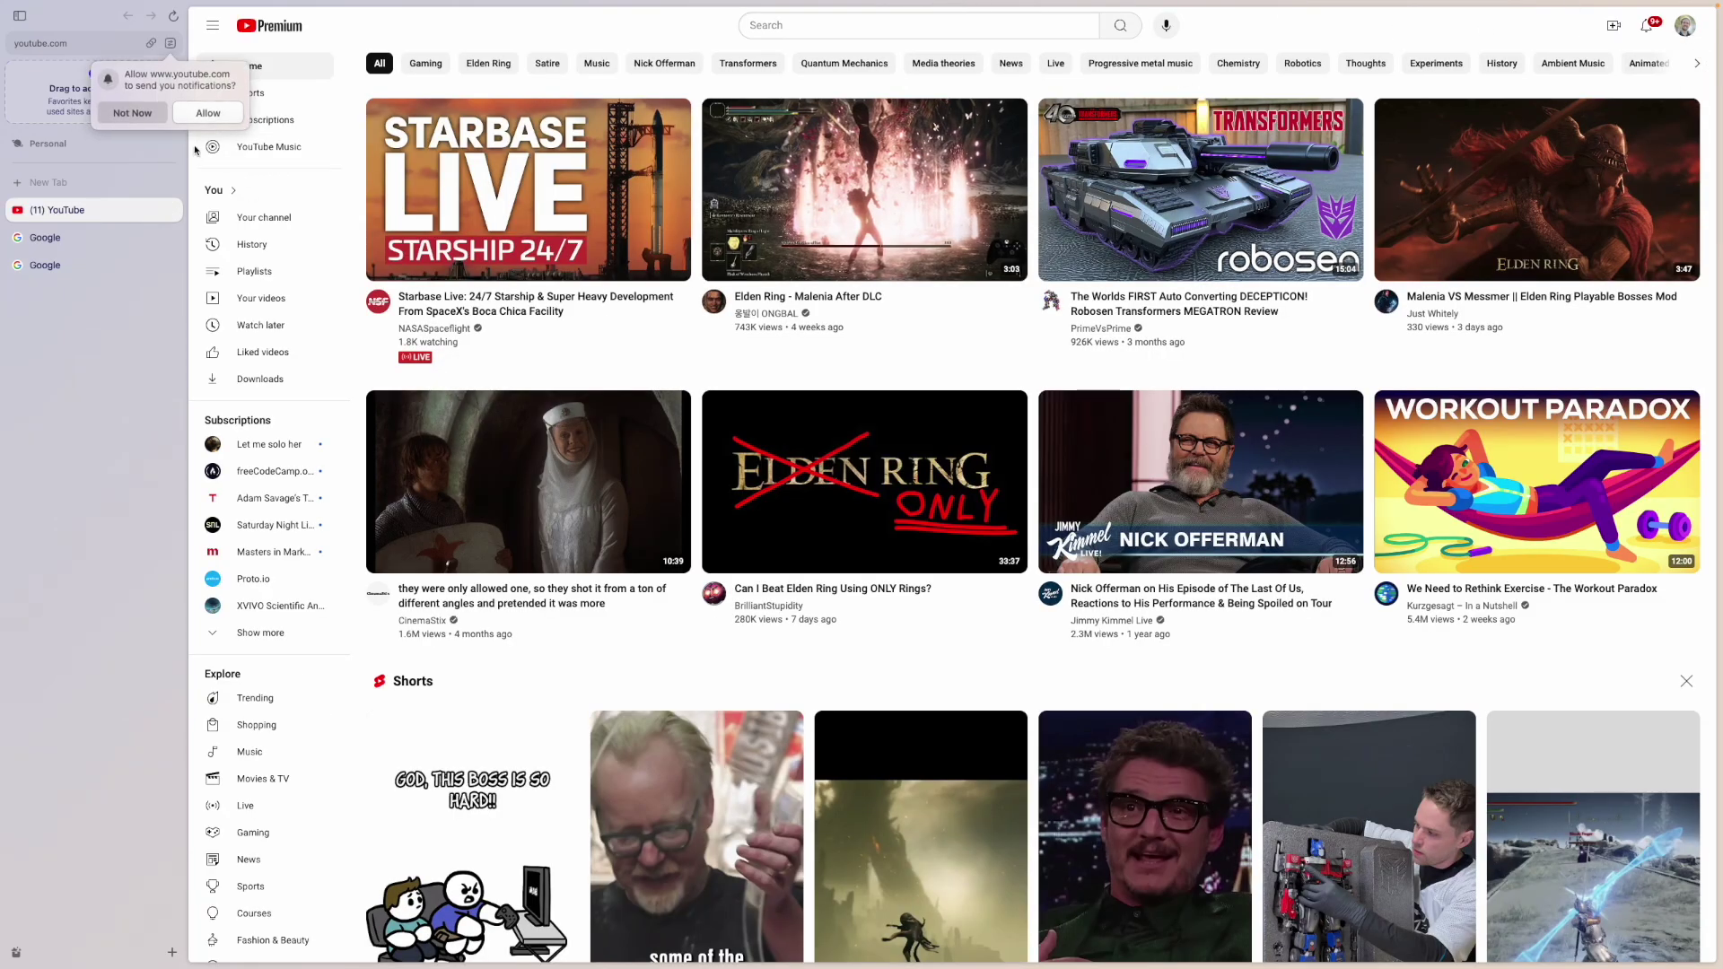
pyautogui.click(133, 113)
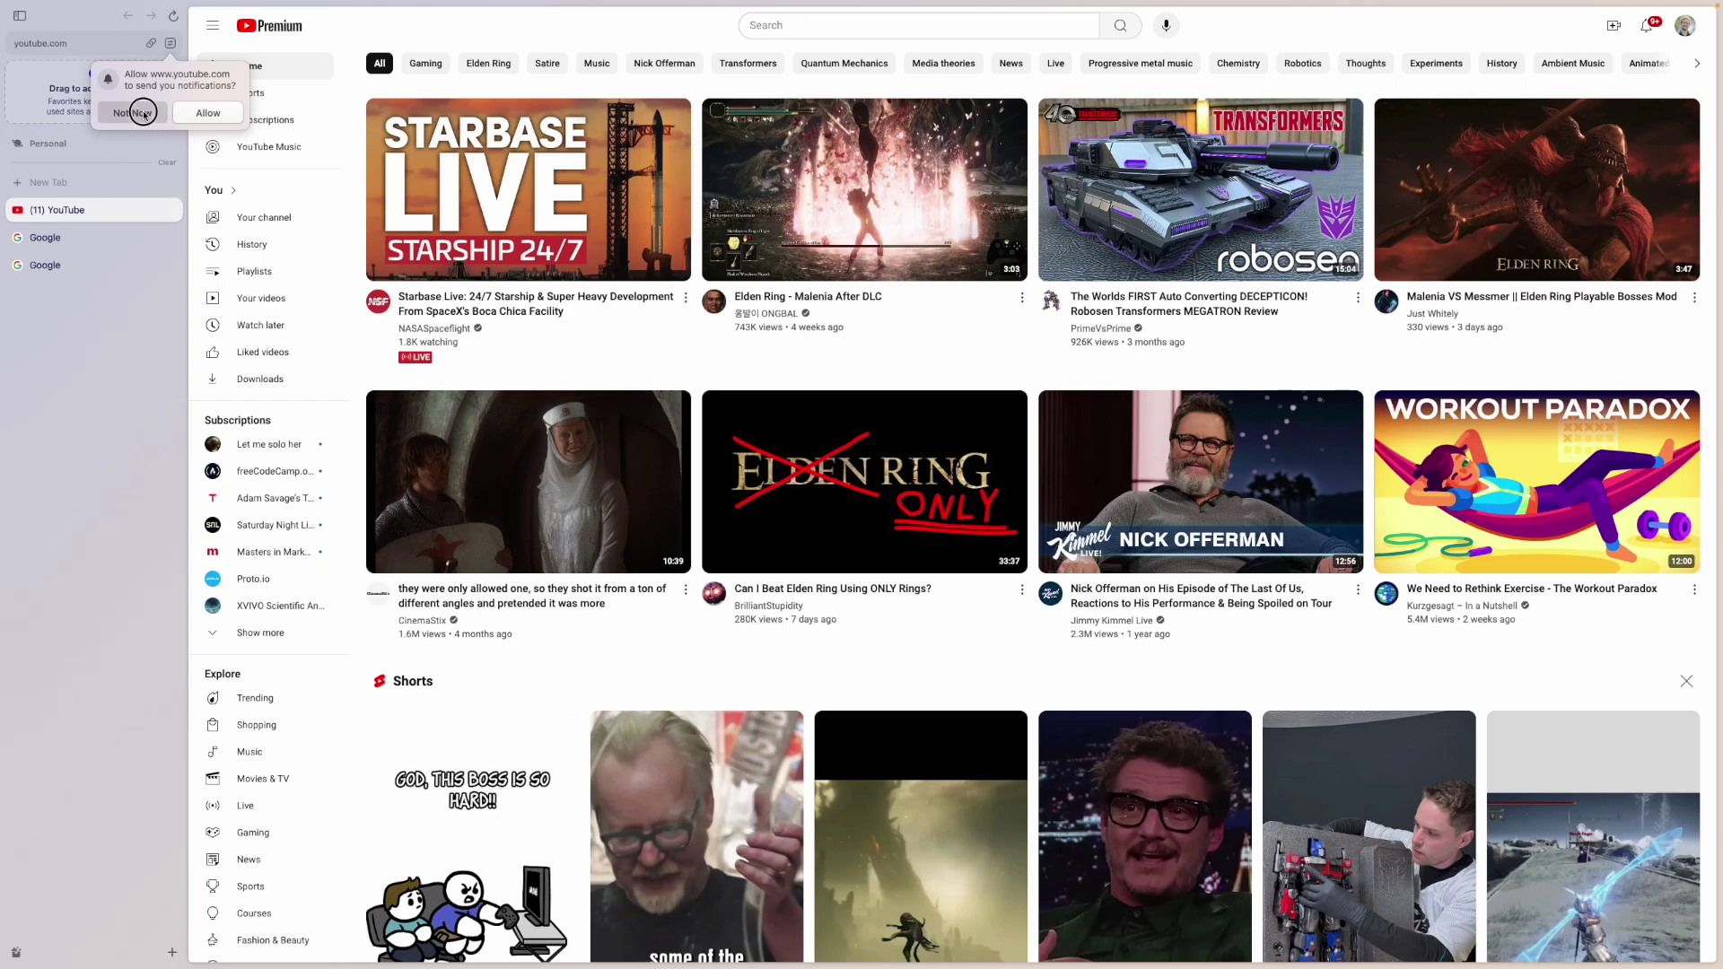
pyautogui.click(171, 210)
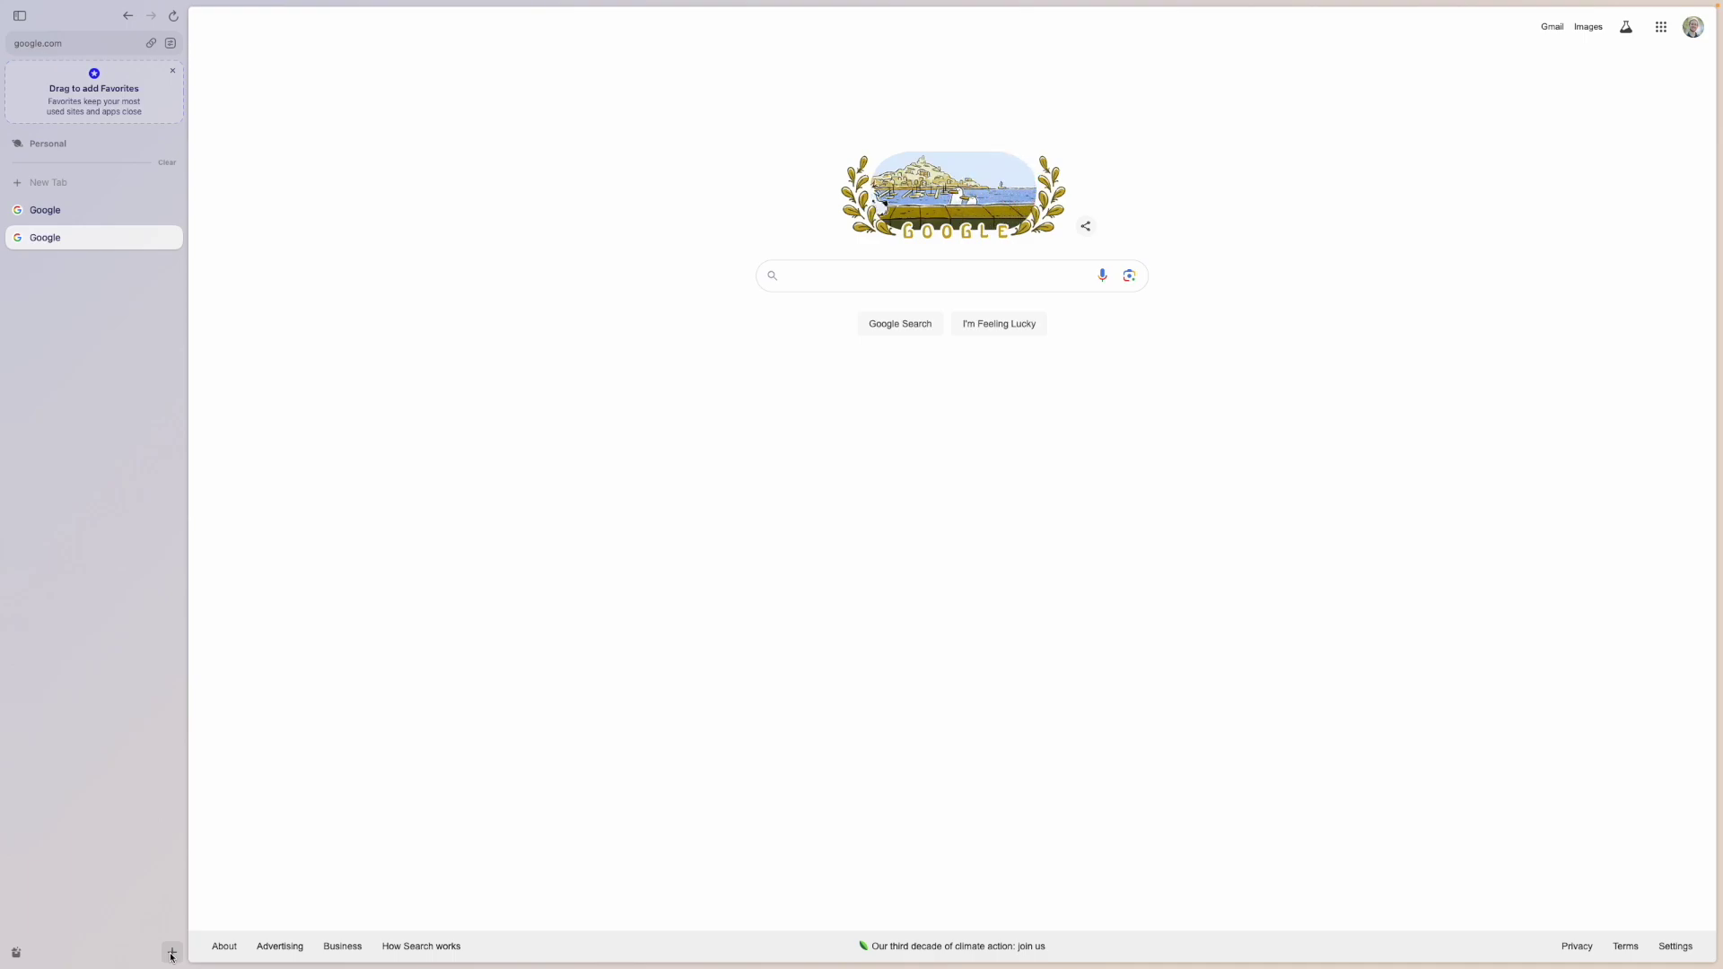
# - Choose New Space from the sidebar's + menu
pyautogui.click(173, 953)
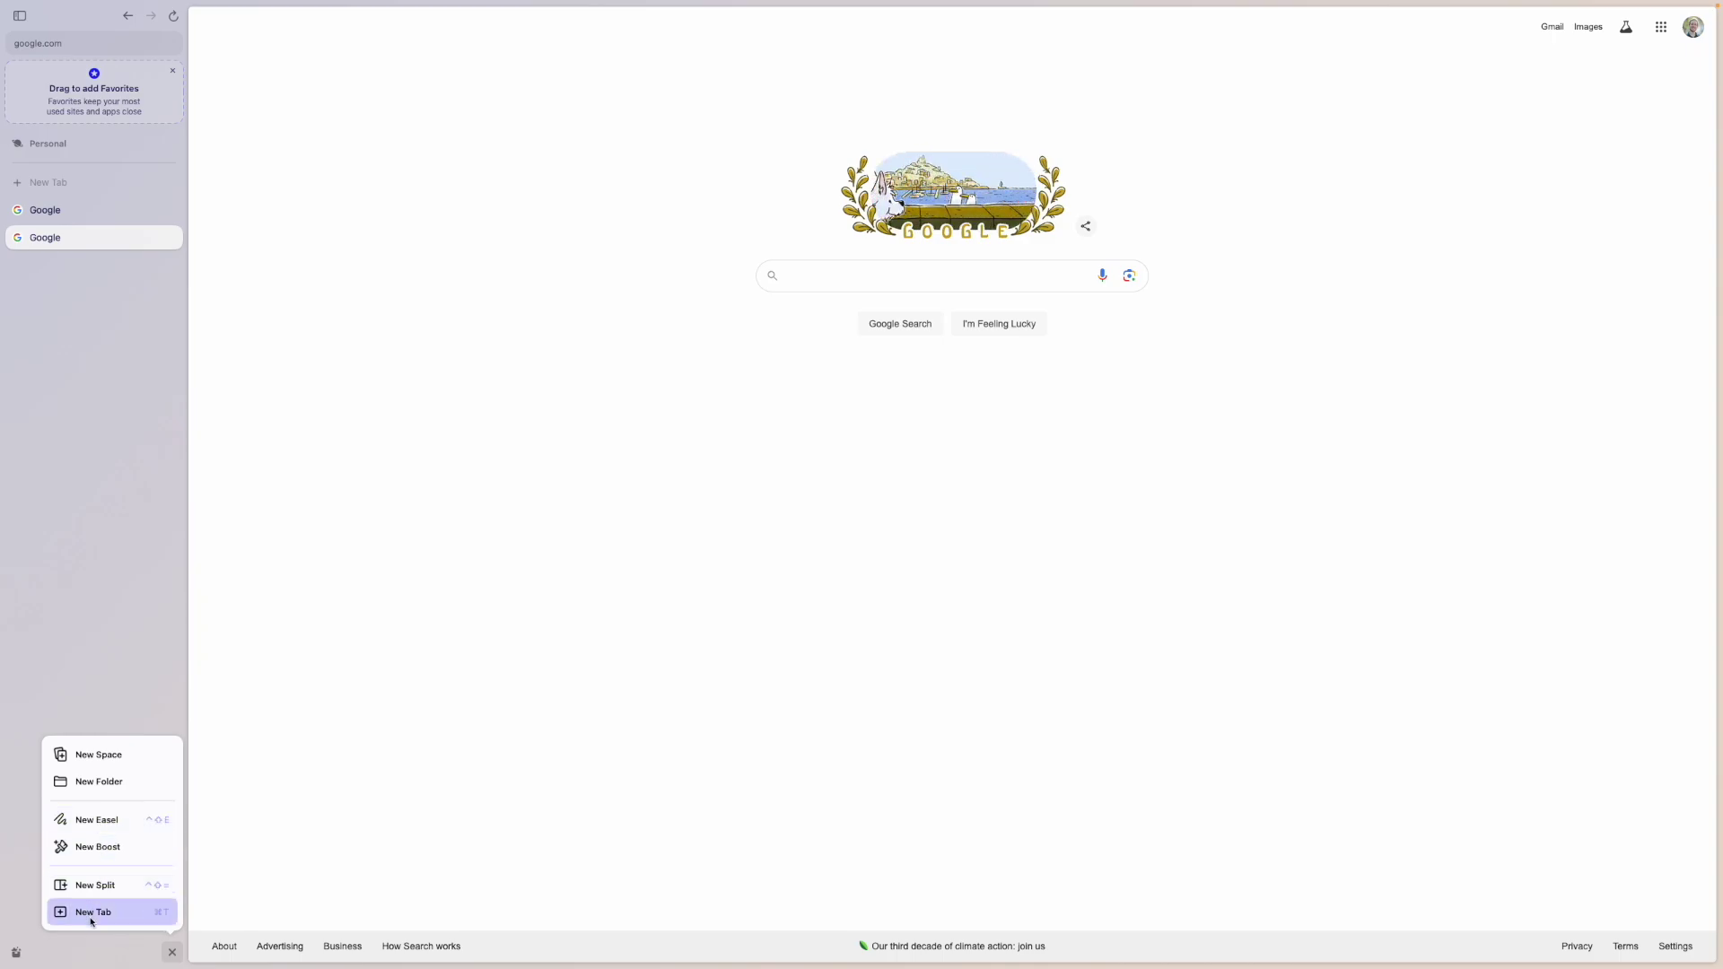
pyautogui.click(170, 953)
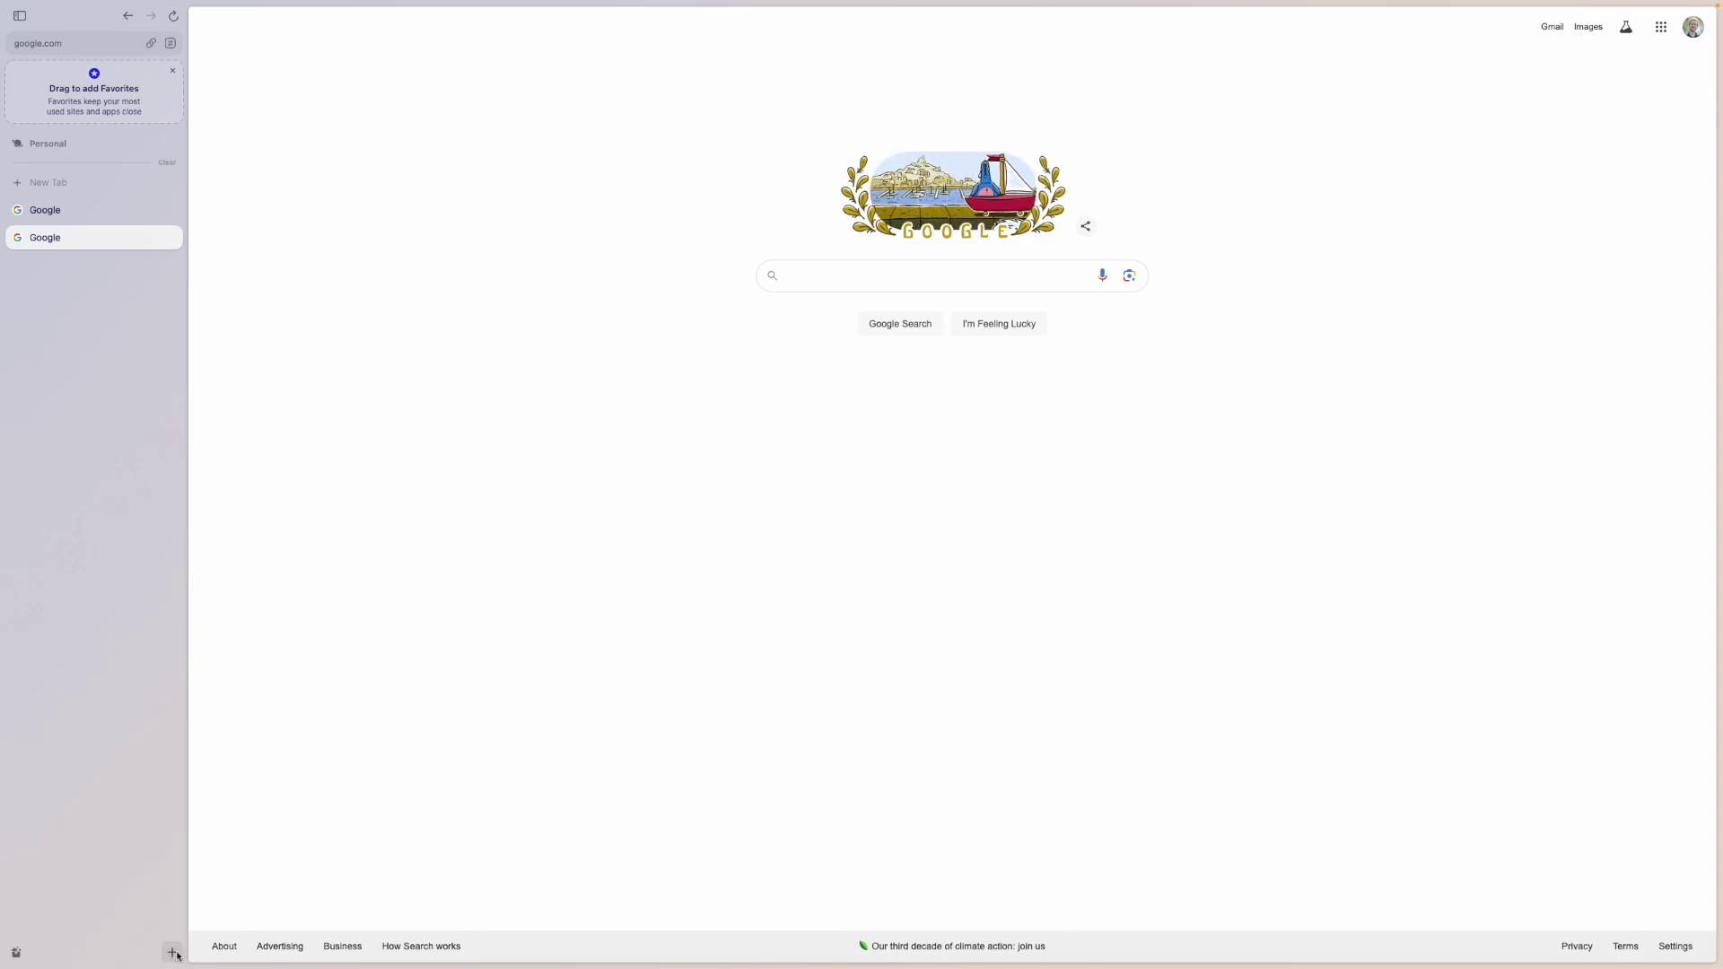
pyautogui.click(171, 953)
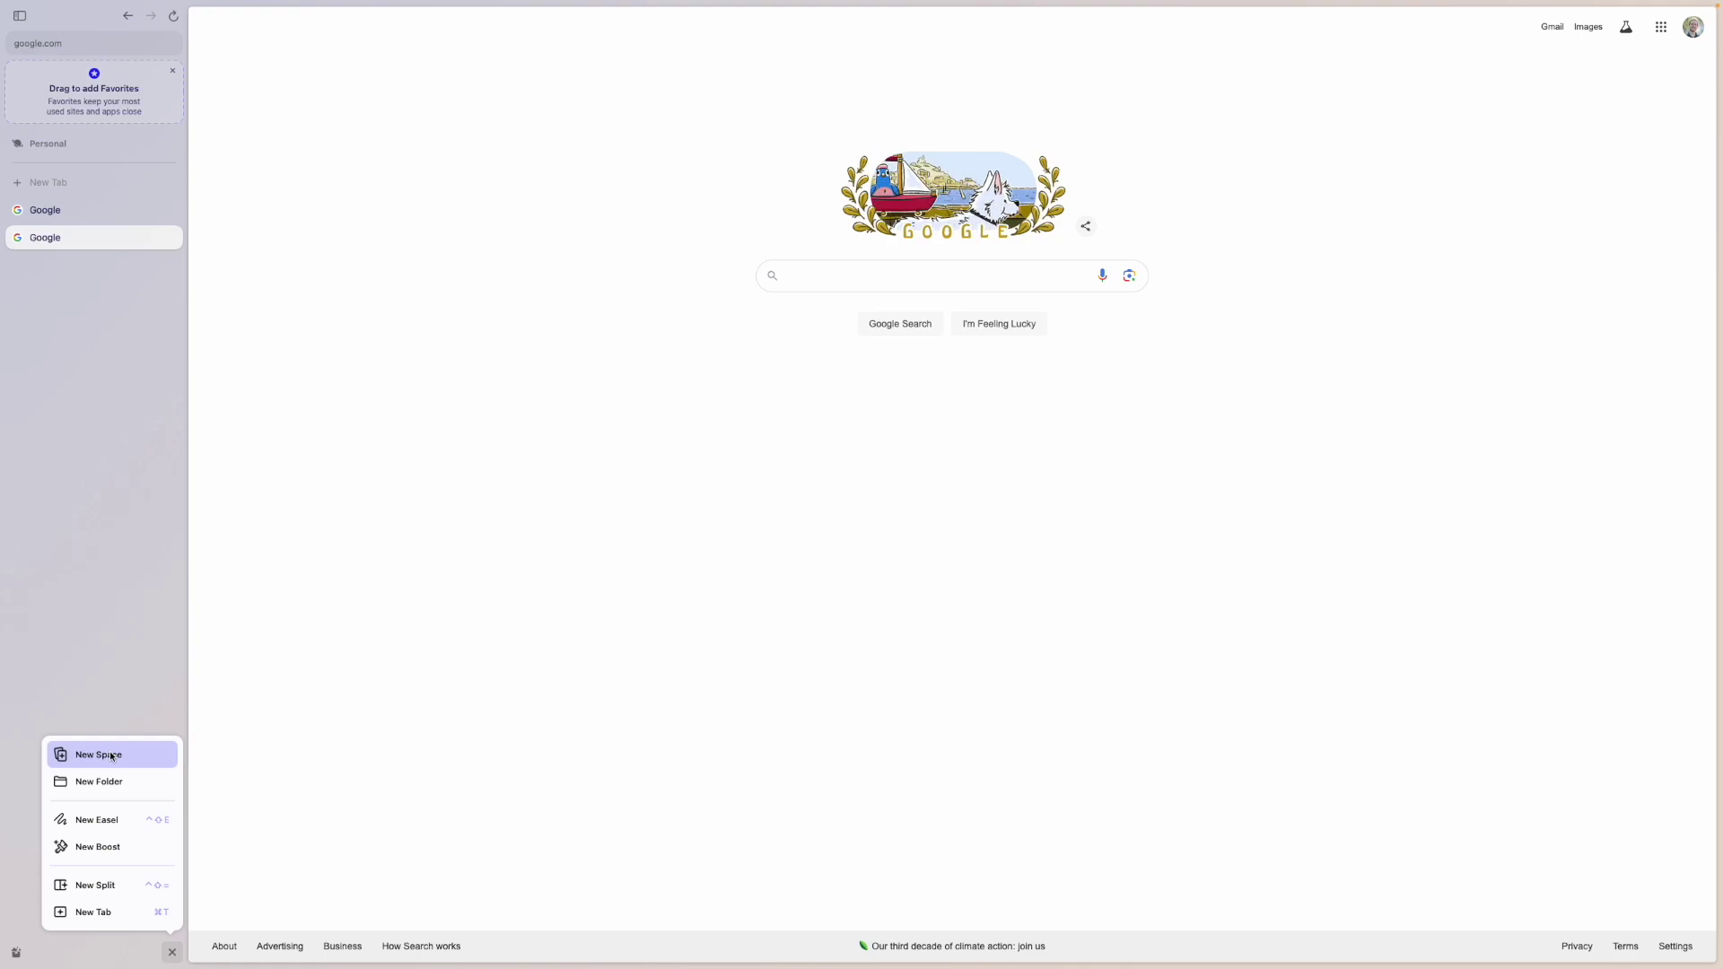
pyautogui.click(111, 756)
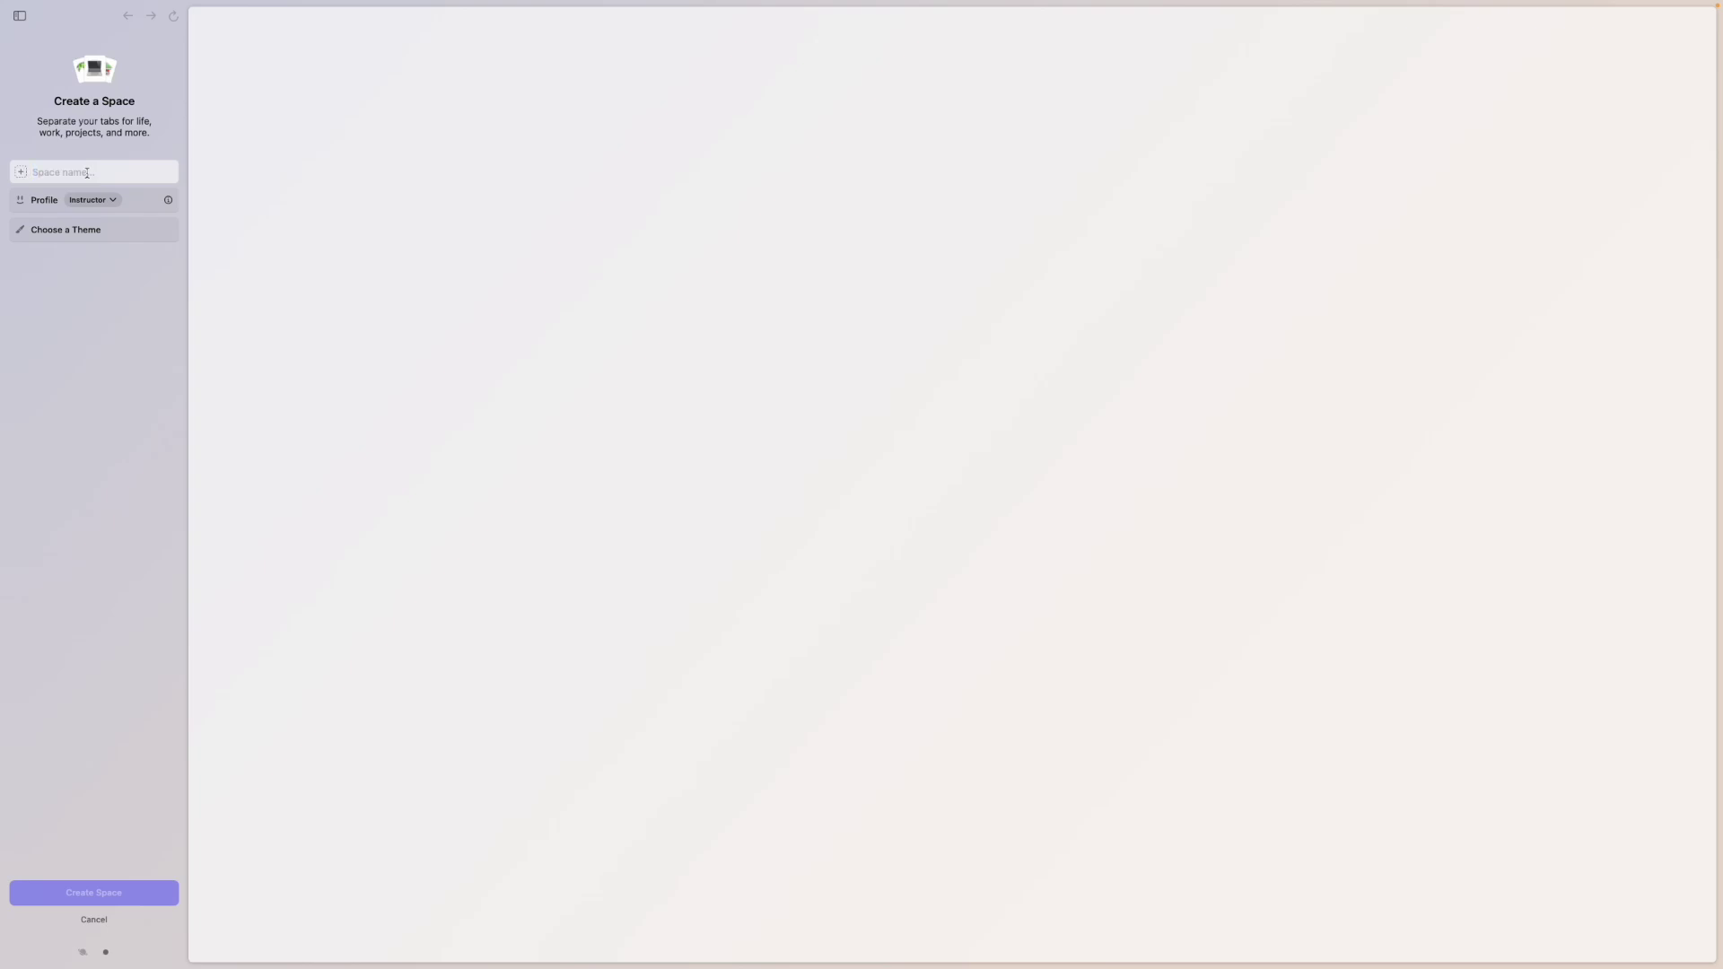
# - Name the Space 'Example Space' and switch its profile from Instructor to Personal
pyautogui.write('Example S')
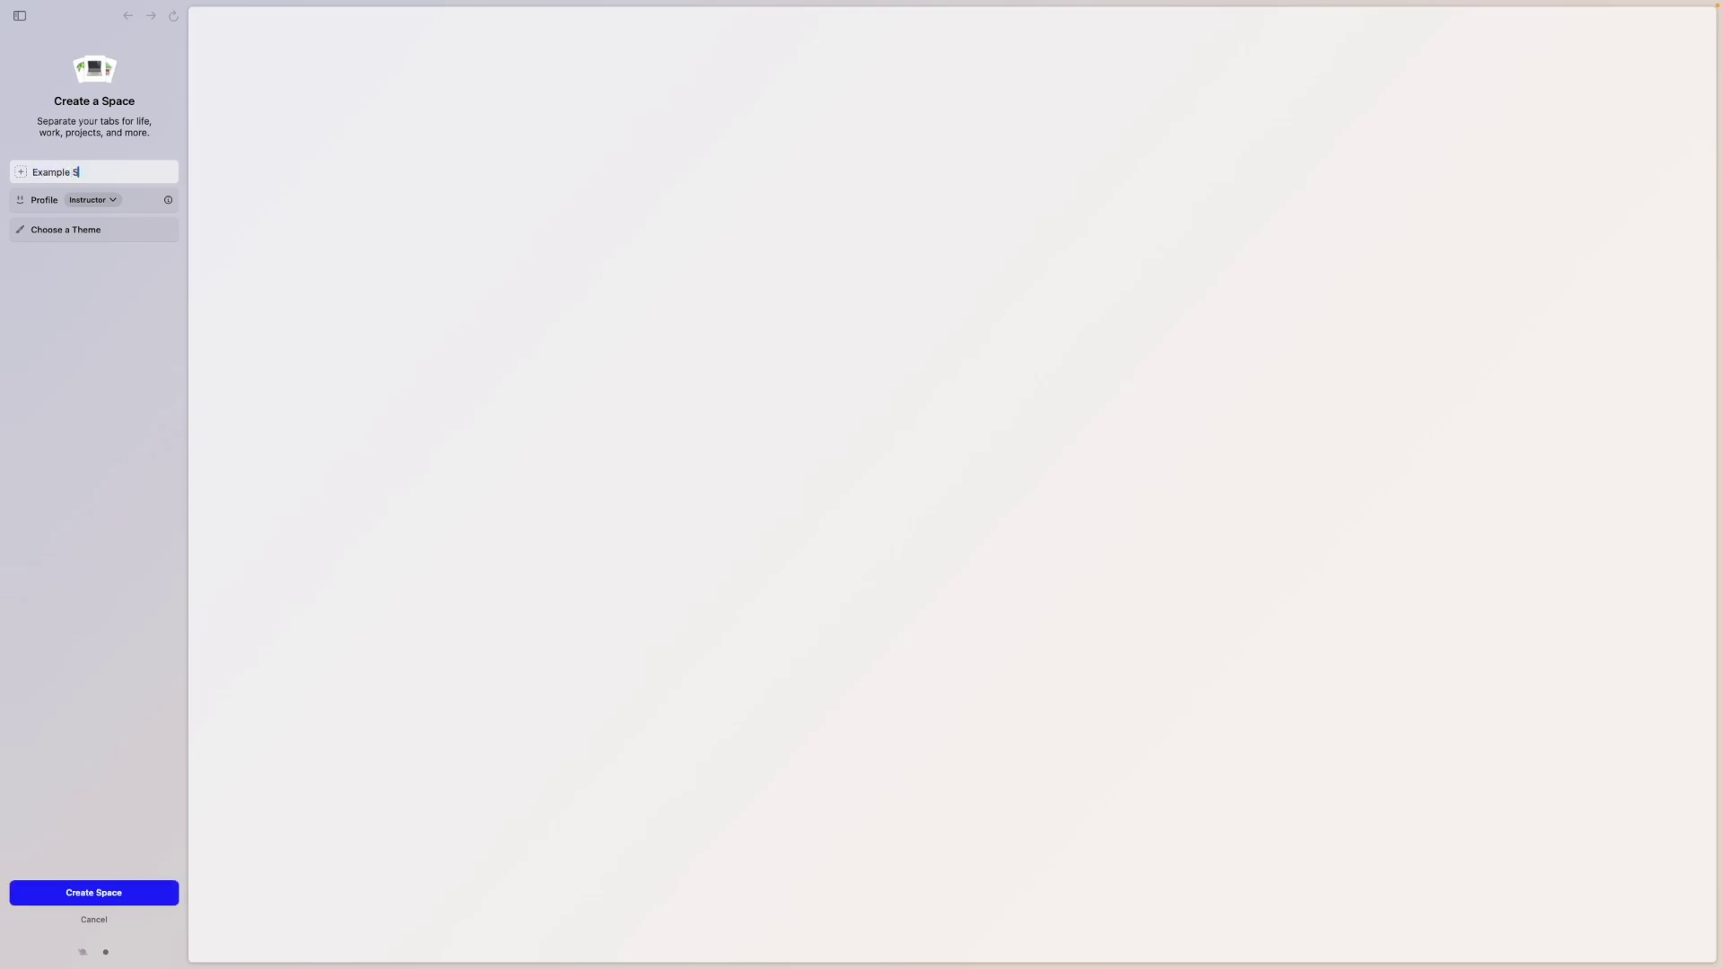
pyautogui.write('pace')
pyautogui.click(113, 199)
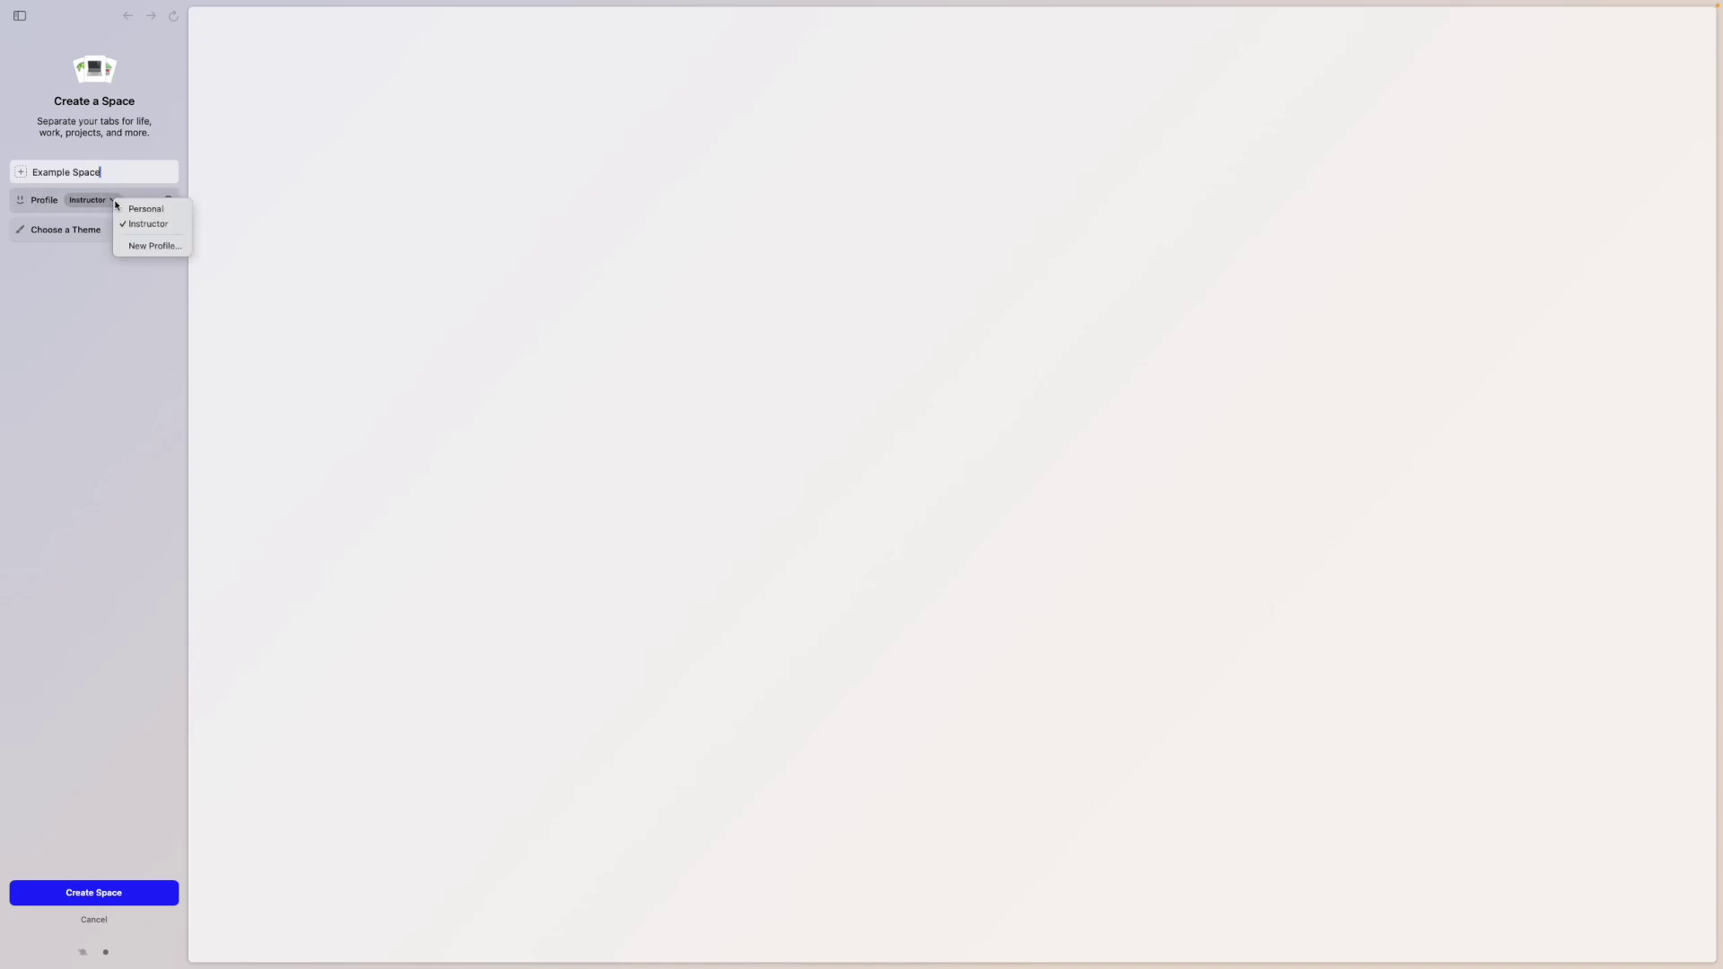
pyautogui.click(134, 209)
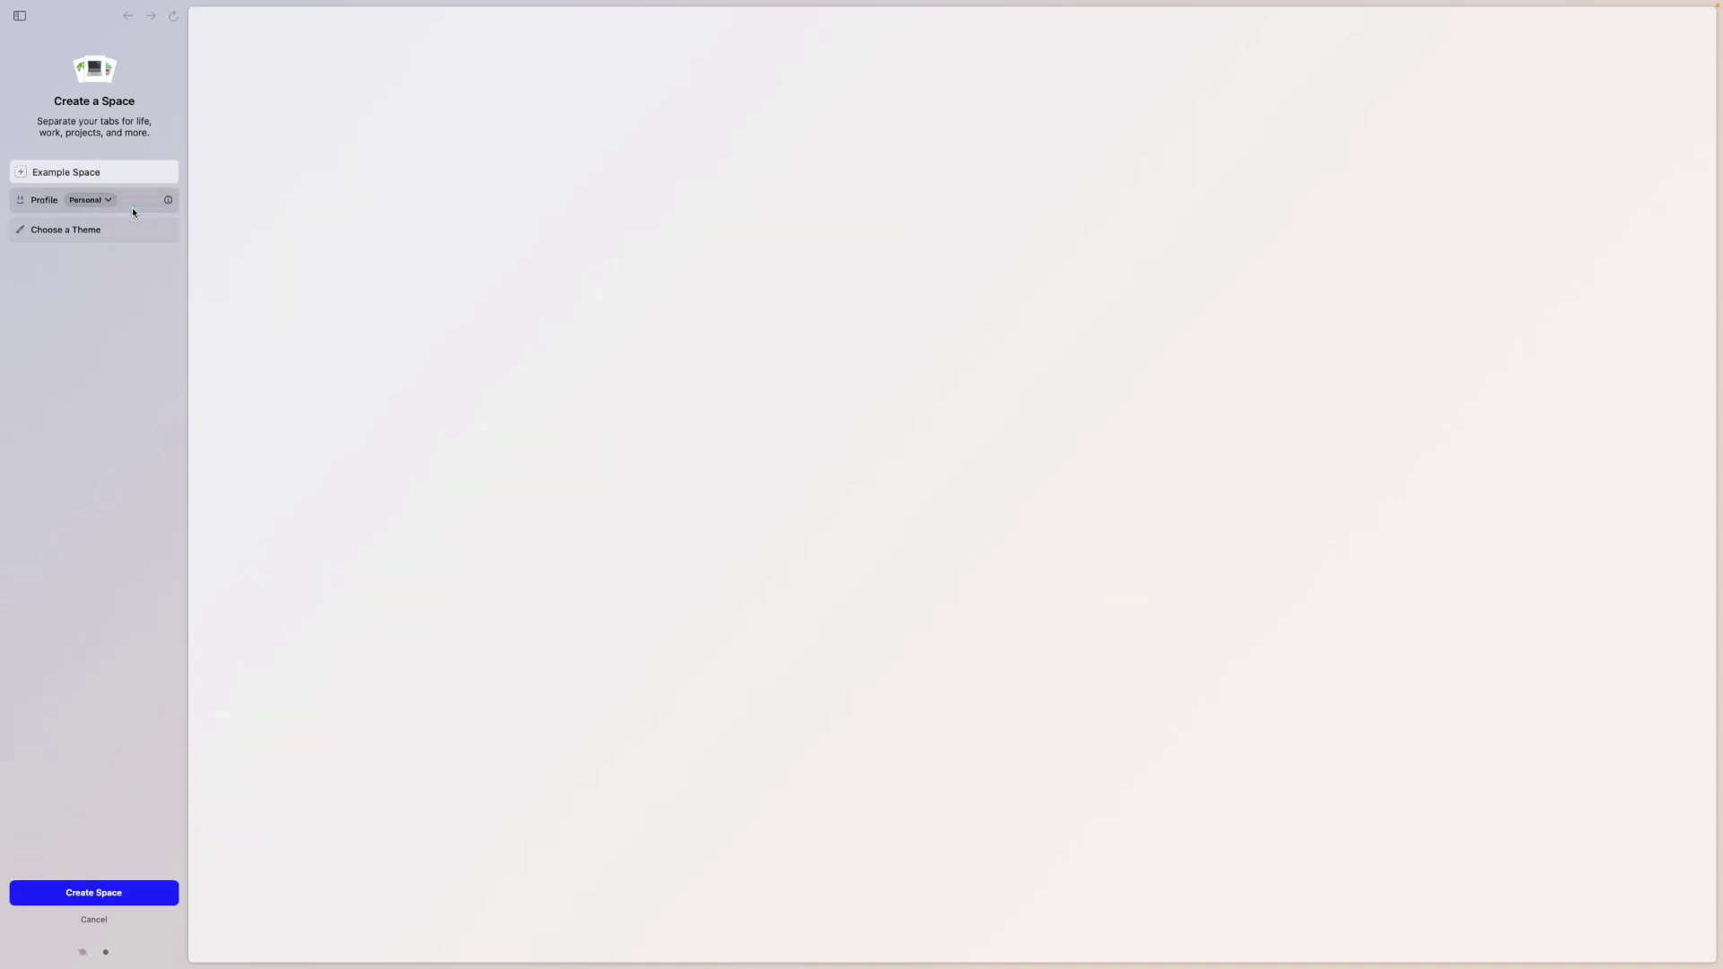